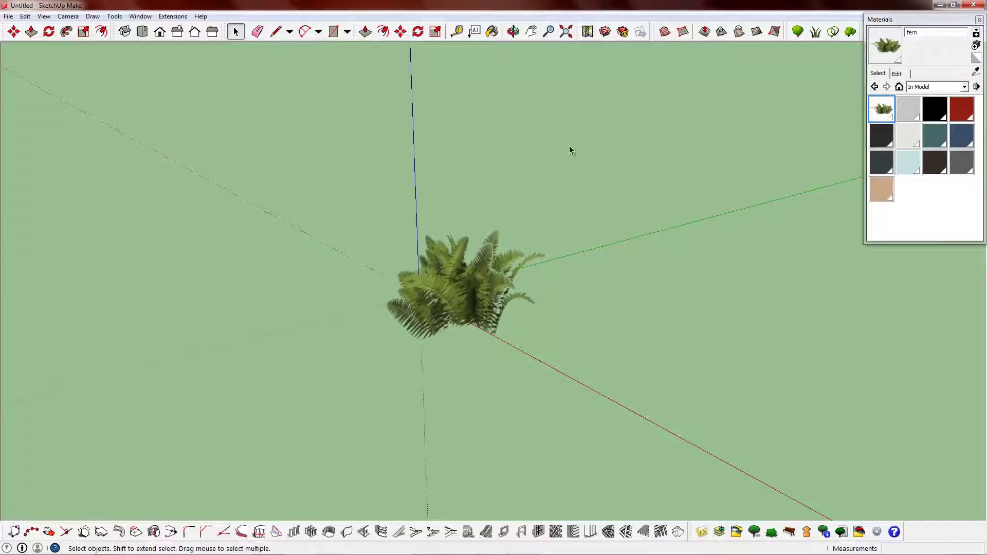
# - Examine the fern model from several angles, both from a distance and close up
pyautogui.moveTo(504, 266); pyautogui.dragTo(507, 262, button='middle')
pyautogui.scroll(2, 463, 276)
pyautogui.scroll(1, 457, 278)
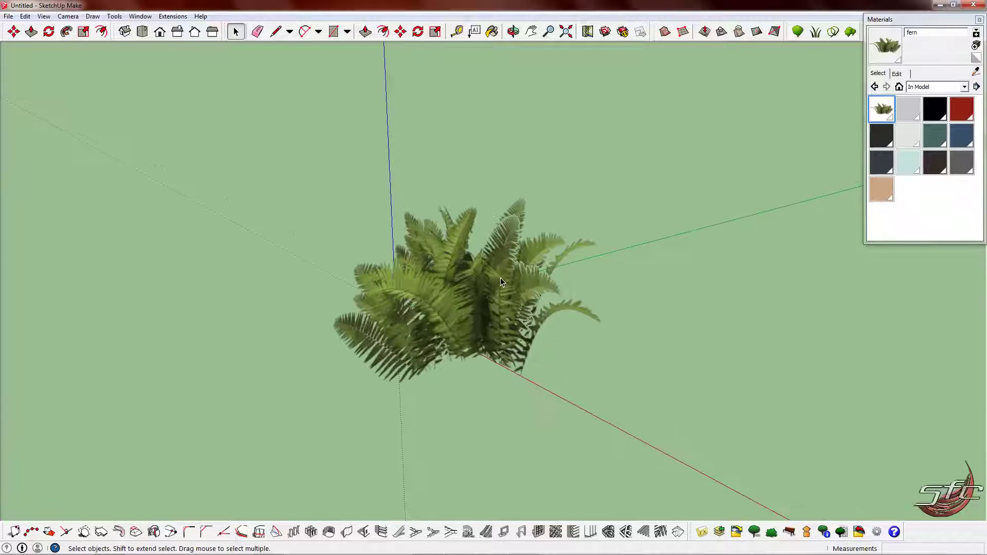
pyautogui.moveTo(536, 293); pyautogui.dragTo(551, 279, button='middle')
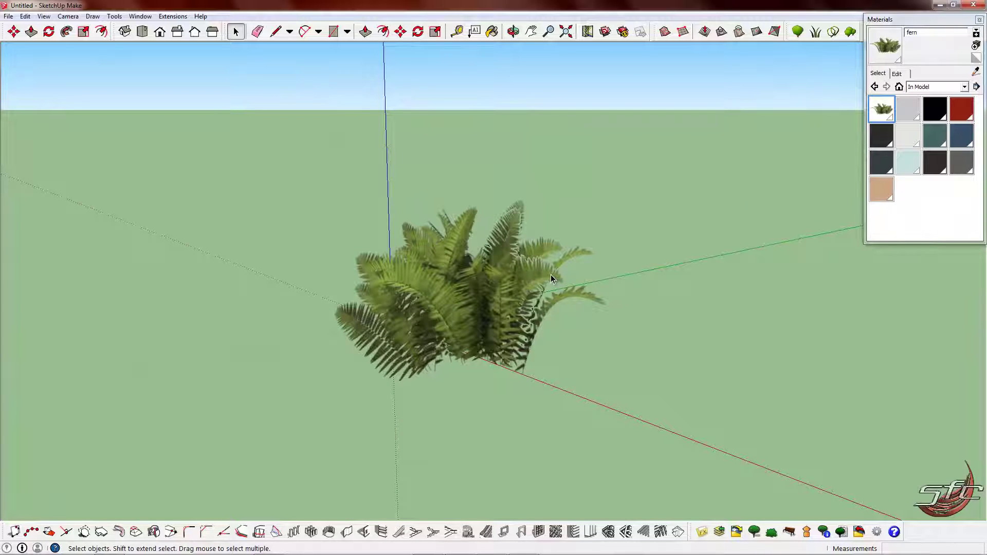
pyautogui.moveTo(550, 278); pyautogui.dragTo(360, 172, button='middle')
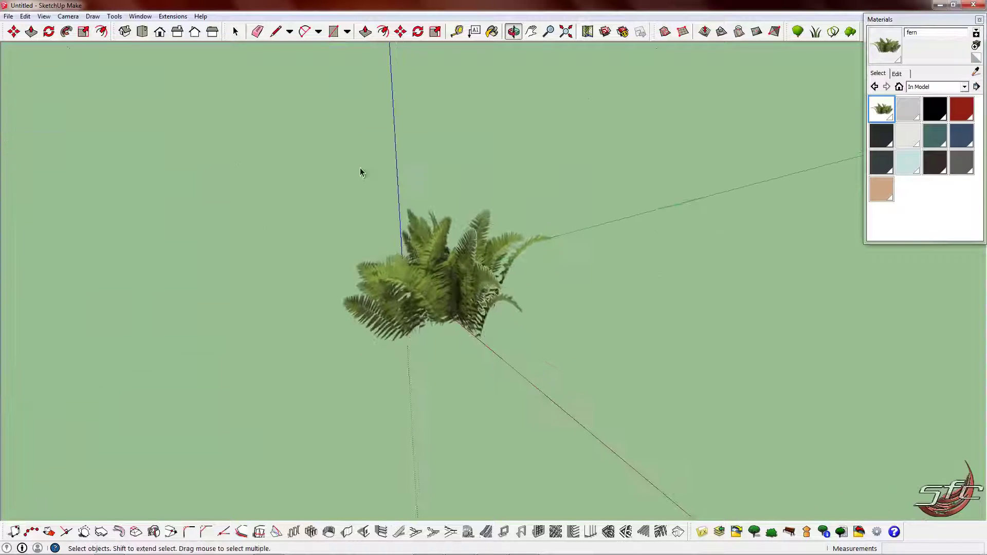
pyautogui.scroll(-6, 421, 130)
pyautogui.moveTo(423, 236); pyautogui.dragTo(531, 213, button='middle')
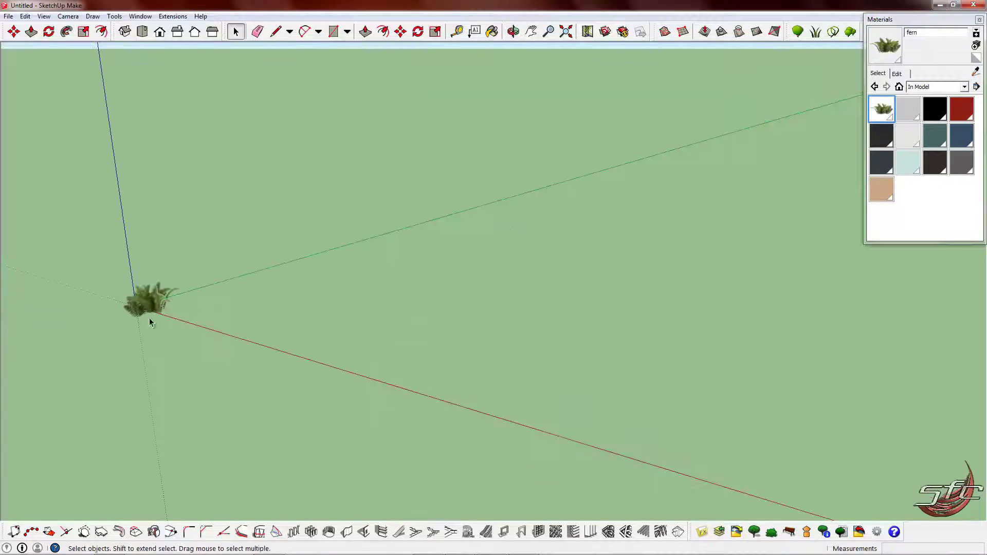
pyautogui.moveTo(145, 311); pyautogui.dragTo(398, 272, button='middle')
pyautogui.rightClick(143, 307)
pyautogui.scroll(8, 399, 271)
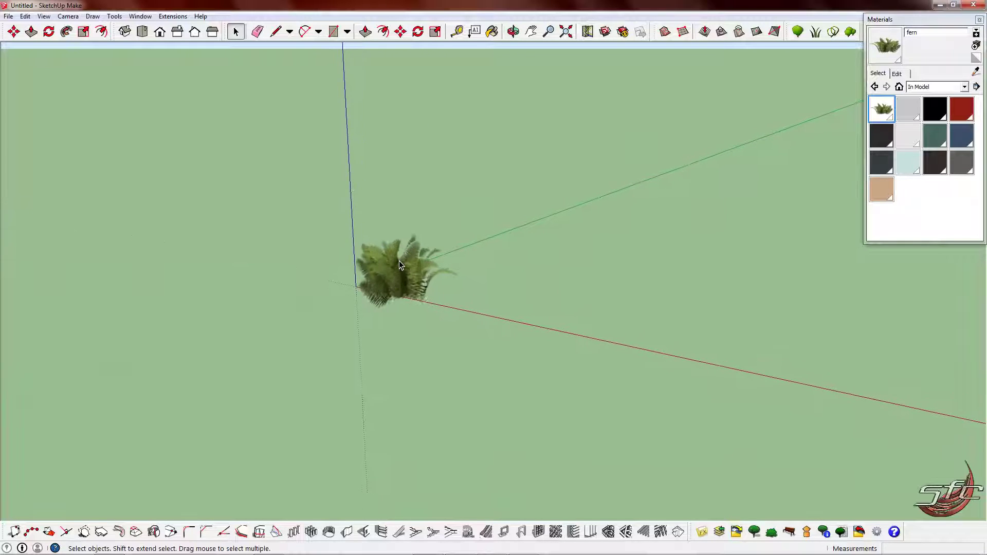
pyautogui.moveTo(427, 282); pyautogui.dragTo(495, 308, button='middle')
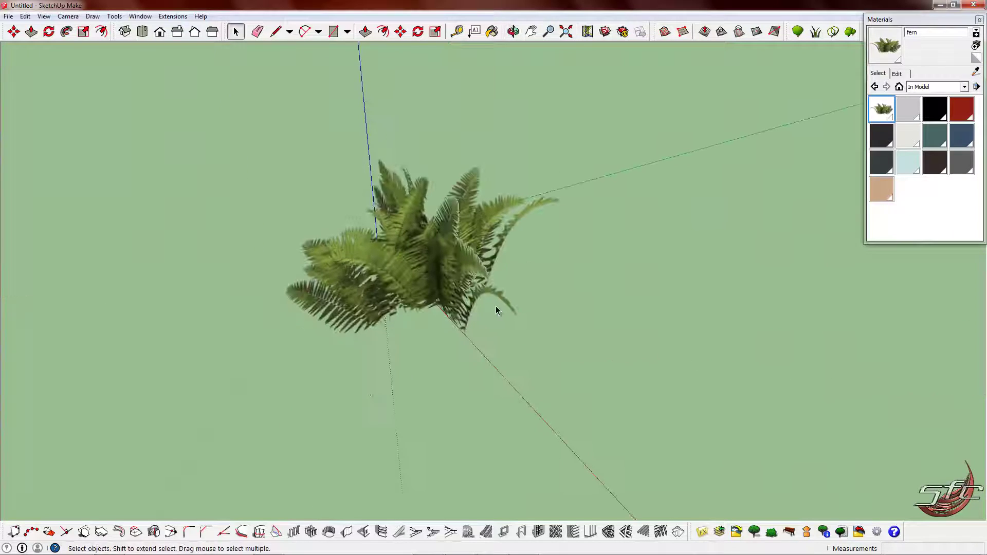
# - Turn on the display of edges and profiles so the fern's crossing planes are outlined
pyautogui.click(44, 17)
pyautogui.moveTo(89, 144)
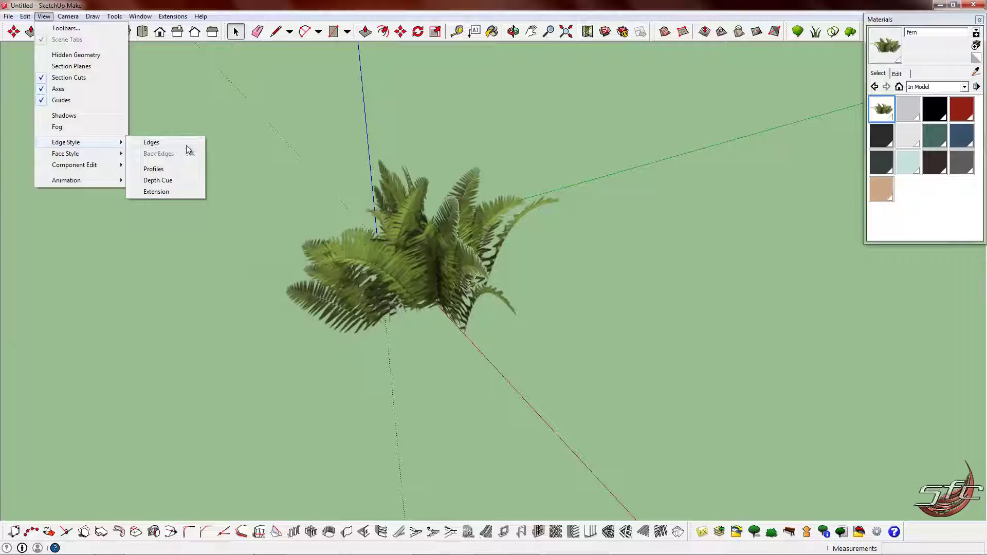
pyautogui.click(186, 143)
pyautogui.click(44, 16)
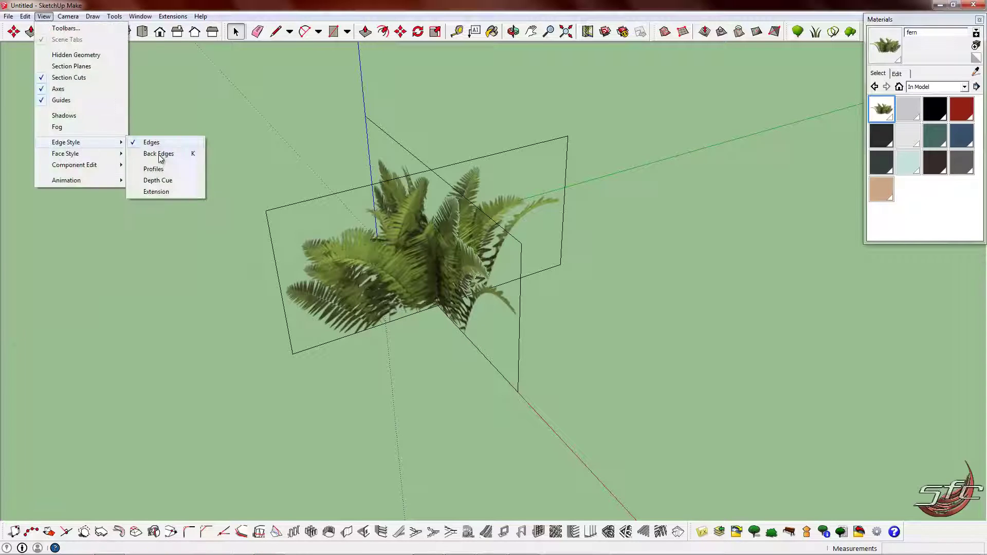
pyautogui.click(163, 170)
pyautogui.moveTo(469, 256); pyautogui.dragTo(591, 226, button='middle')
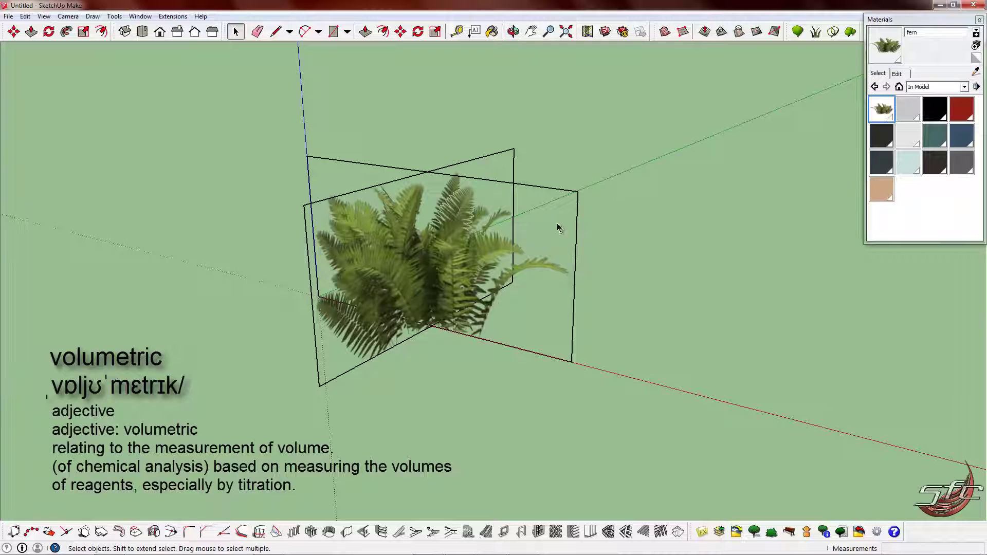
# - Create a material named fern2 that uses the fern_04 picture from My Pictures as its texture image
pyautogui.click(976, 46)
pyautogui.click(628, 184)
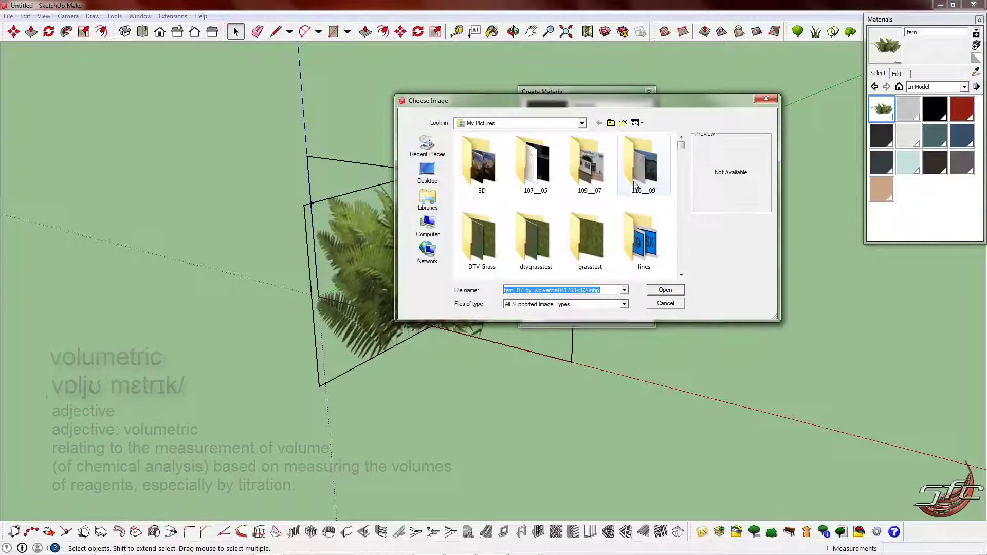
pyautogui.click(602, 192)
pyautogui.write('fer')
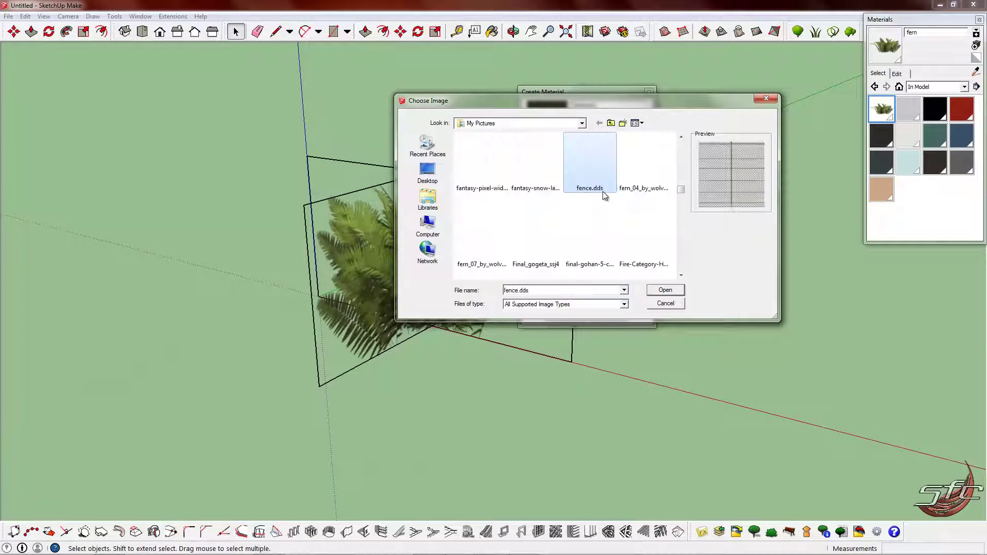
pyautogui.doubleClick(637, 172)
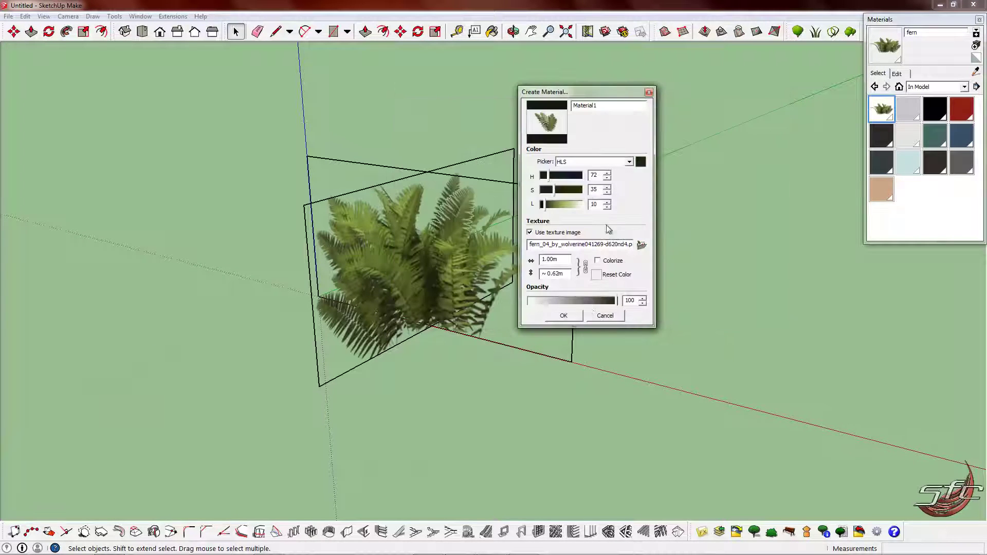
pyautogui.click(565, 316)
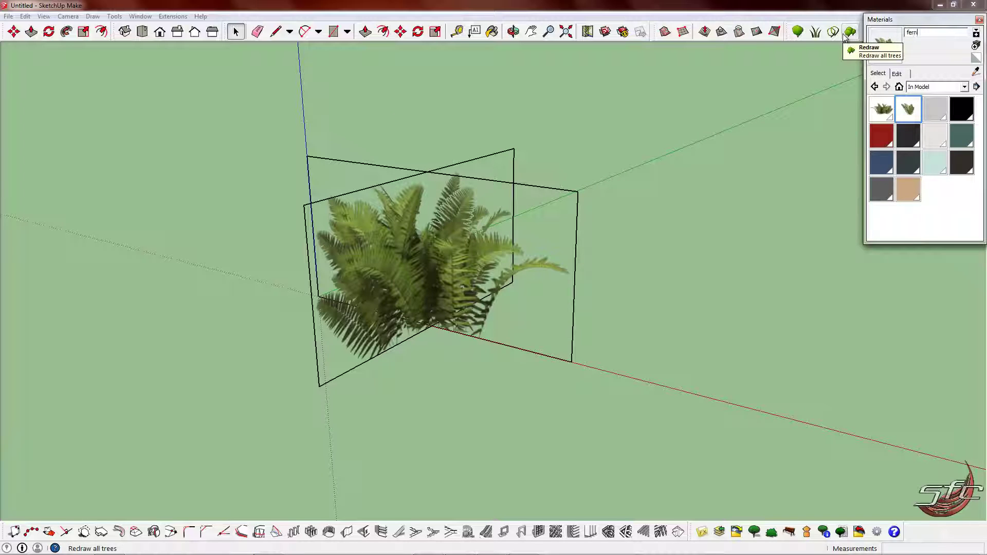
pyautogui.click(881, 109)
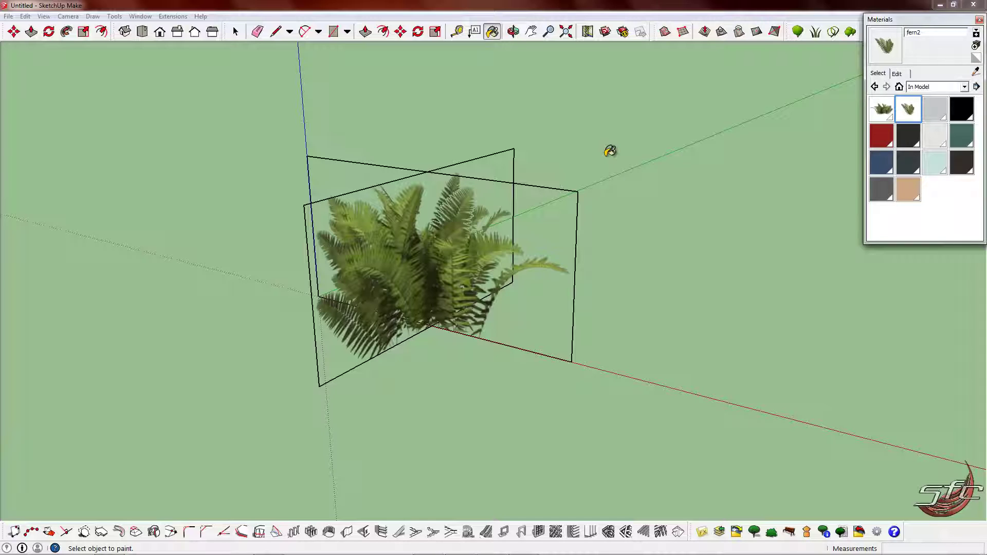
# - Delete the fern plane that crosses the one standing on the red axis
pyautogui.moveTo(448, 238)
pyautogui.mouseDown(button='middle')
pyautogui.moveTo(645, 174)
pyautogui.moveTo(854, 68)
pyautogui.mouseUp(button='middle')
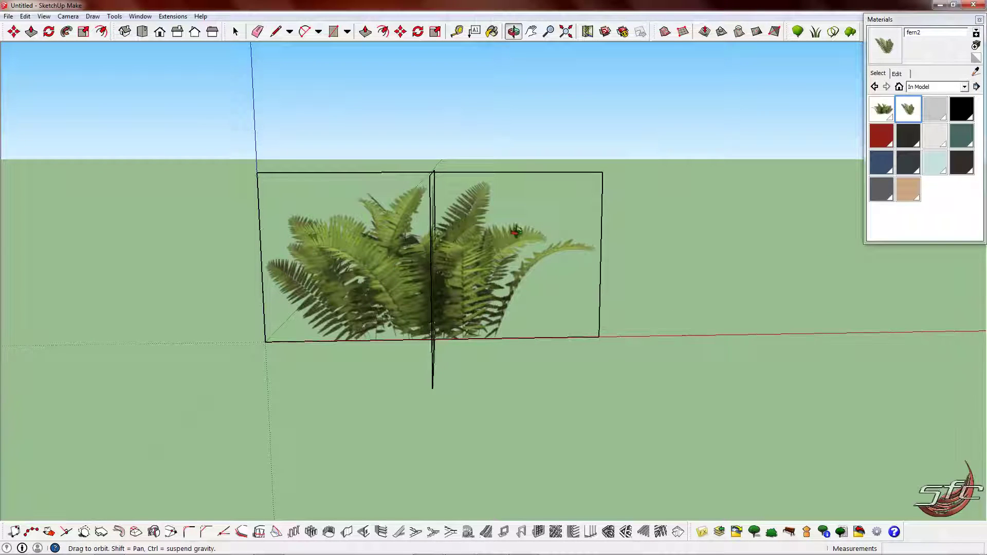
pyautogui.moveTo(416, 260)
pyautogui.mouseDown(button='middle')
pyautogui.moveTo(632, 342)
pyautogui.moveTo(725, 263)
pyautogui.mouseUp(button='middle')
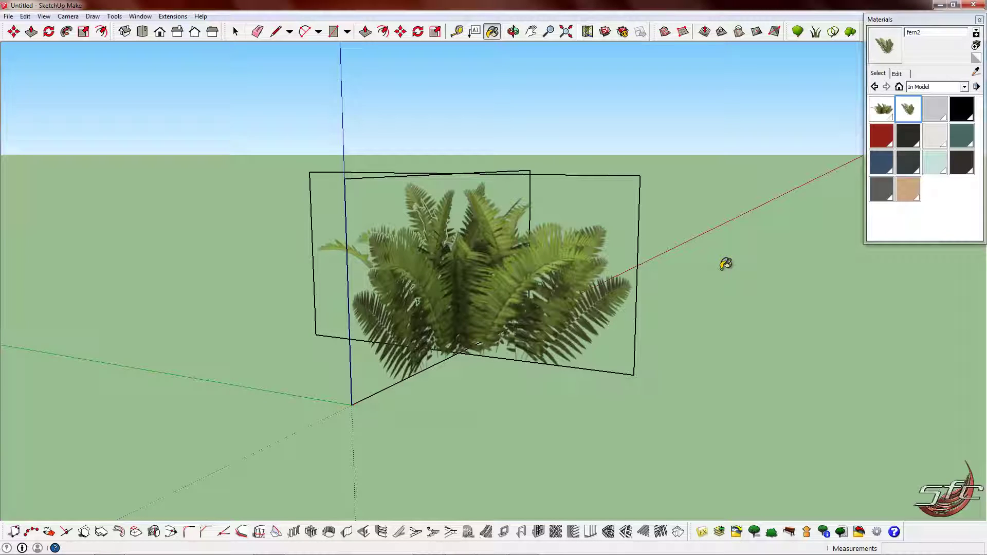
pyautogui.moveTo(514, 271)
pyautogui.mouseDown(button='middle')
pyautogui.moveTo(353, 194)
pyautogui.moveTo(705, 295)
pyautogui.moveTo(600, 285)
pyautogui.moveTo(637, 297)
pyautogui.moveTo(635, 279)
pyautogui.moveTo(678, 236)
pyautogui.moveTo(501, 340)
pyautogui.mouseUp(button='middle')
pyautogui.scroll(-3, 433, 247)
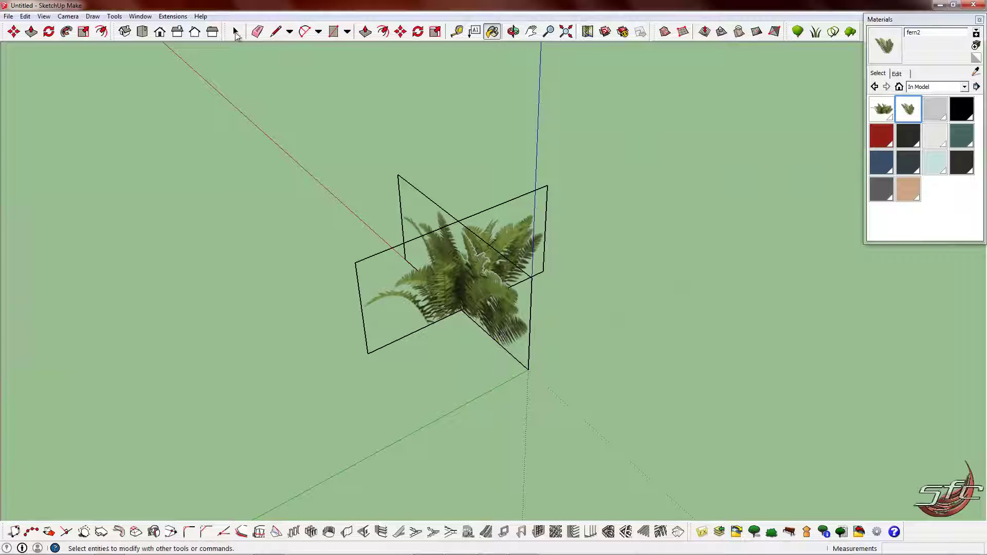
pyautogui.click(236, 33)
pyautogui.click(390, 284)
pyautogui.press('Delete')
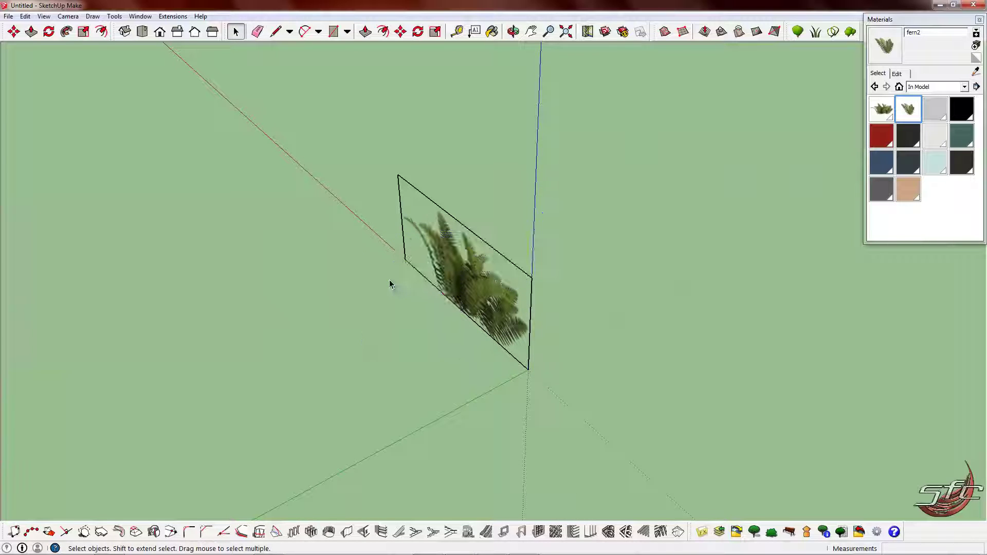
# - Copy the remaining fern plane together with its edges 0.2 m along the green axis
pyautogui.moveTo(375, 266); pyautogui.dragTo(297, 285, button='middle')
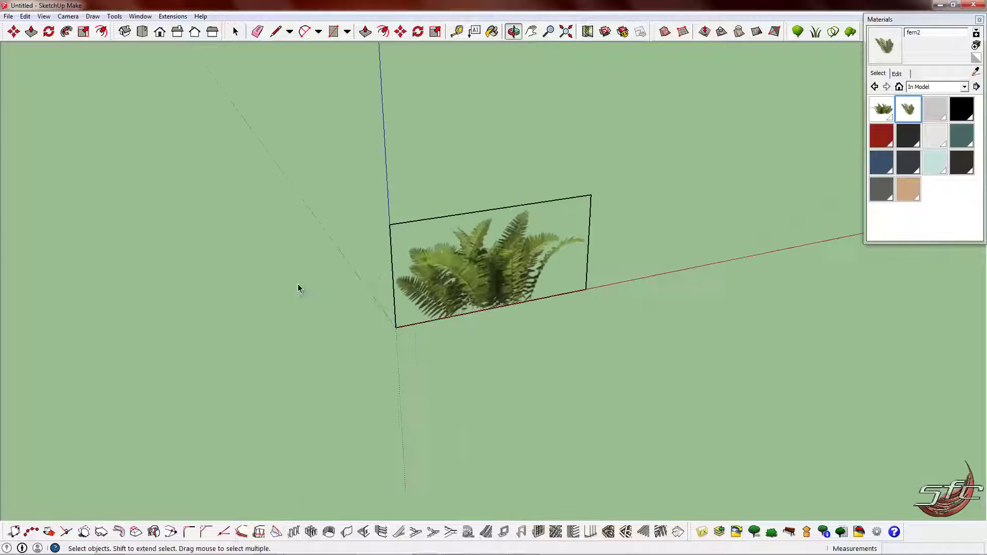
pyautogui.scroll(-2, 297, 286)
pyautogui.moveTo(433, 260); pyautogui.dragTo(293, 208, button='middle')
pyautogui.scroll(2, 418, 242)
pyautogui.scroll(1, 418, 242)
pyautogui.doubleClick(502, 258)
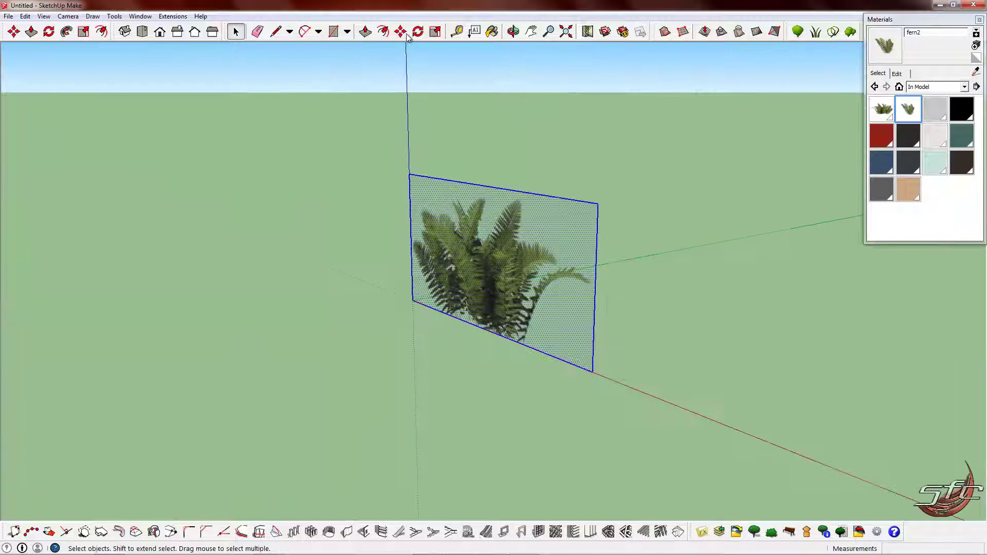
pyautogui.click(400, 33)
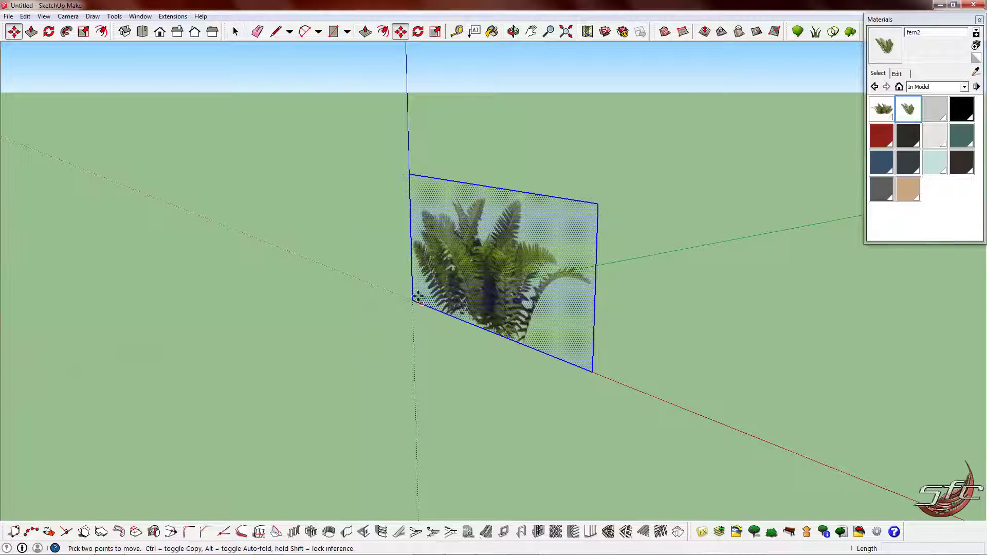
pyautogui.press('ctrl')
pyautogui.click(349, 311)
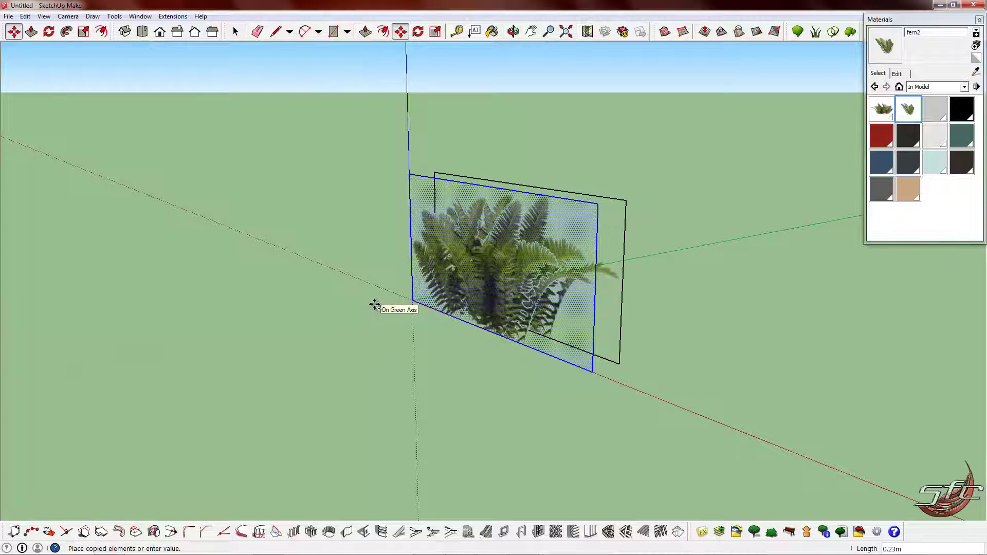
pyautogui.write('0.2')
pyautogui.press('Return')
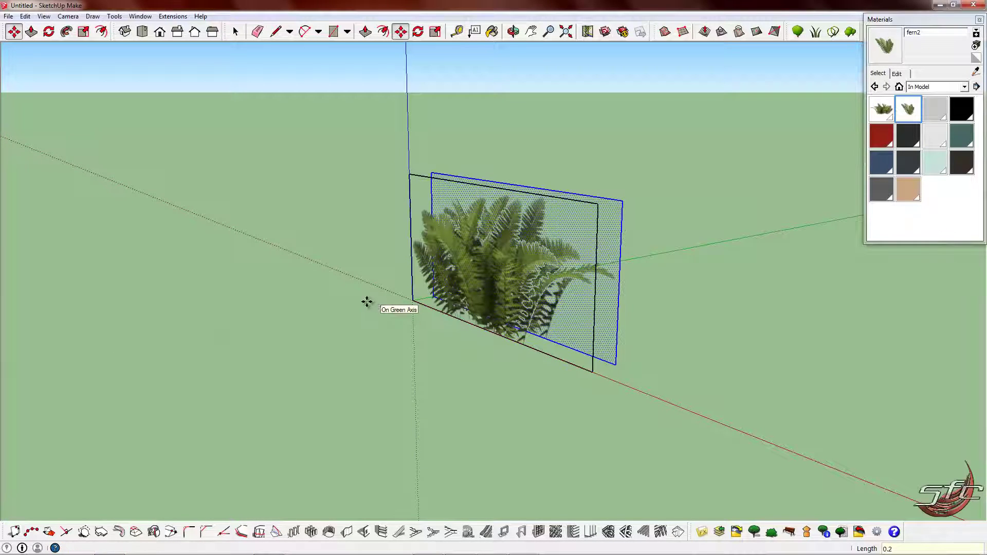
# - Continue copying the fern plane at 0.2 m intervals along the green axis to form five copies behind the original
pyautogui.press('ctrl')
pyautogui.click(353, 311)
pyautogui.write('0.')
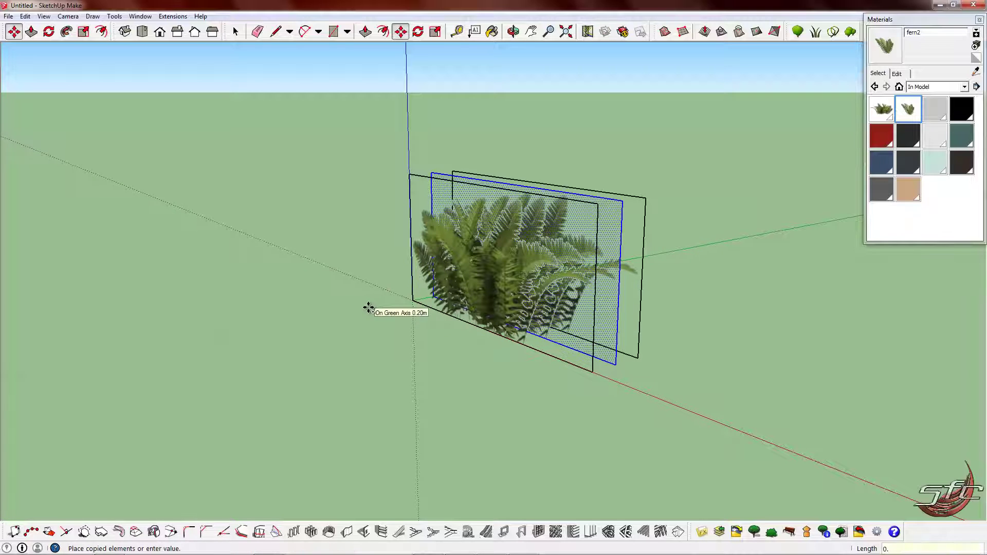
pyautogui.write('2')
pyautogui.press('Return')
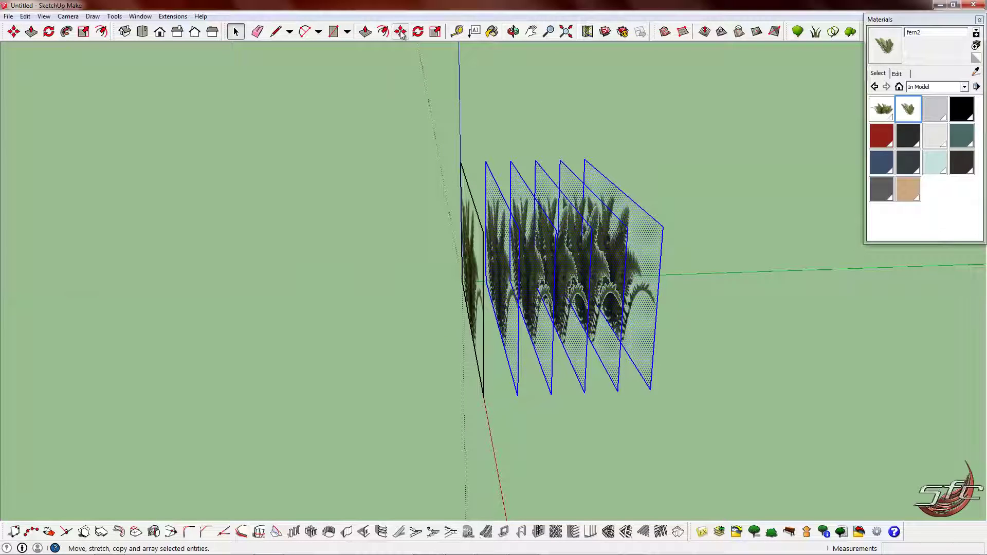
# - Copy the five selected fern planes 1 m along the green axis and clear the selection
pyautogui.click(402, 33)
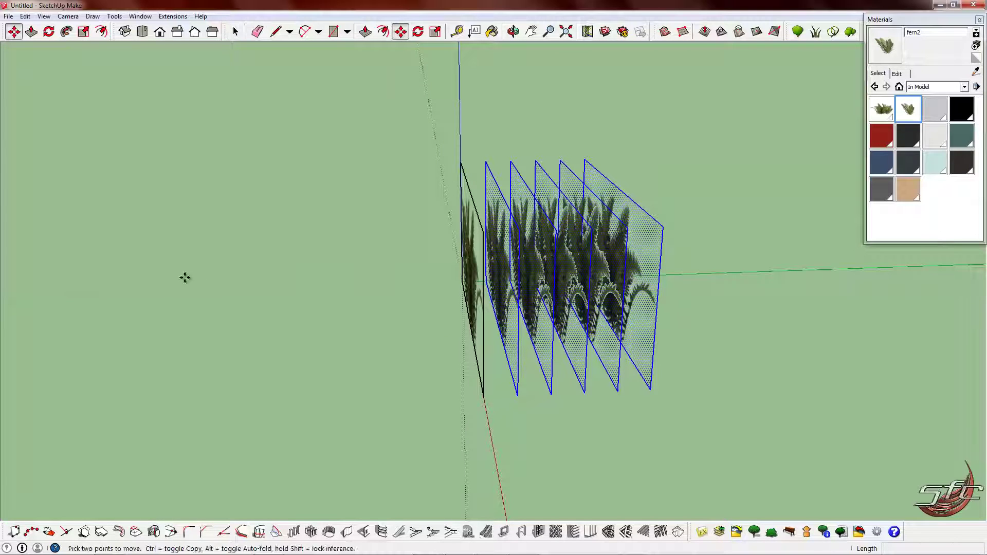
pyautogui.press('ctrl')
pyautogui.click(159, 291)
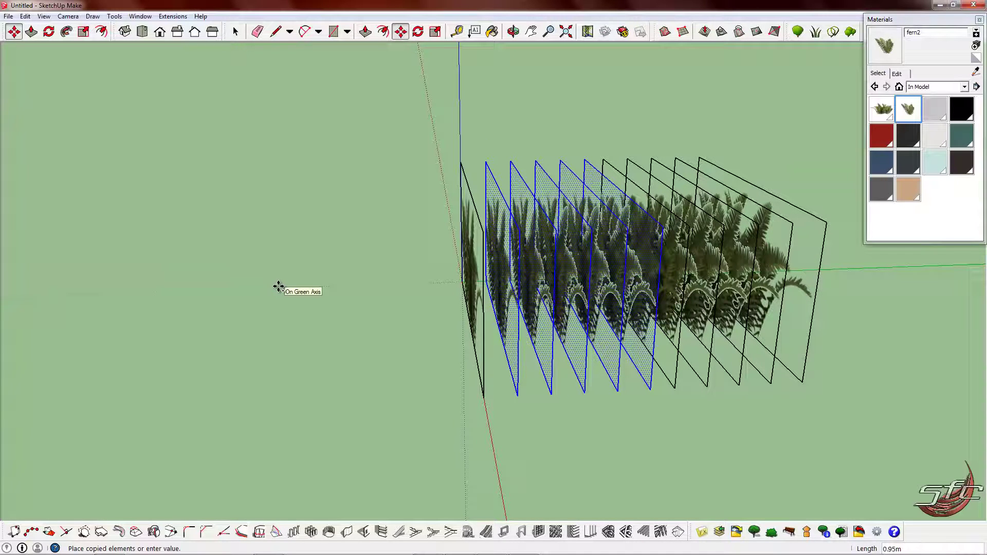
pyautogui.press('Return')
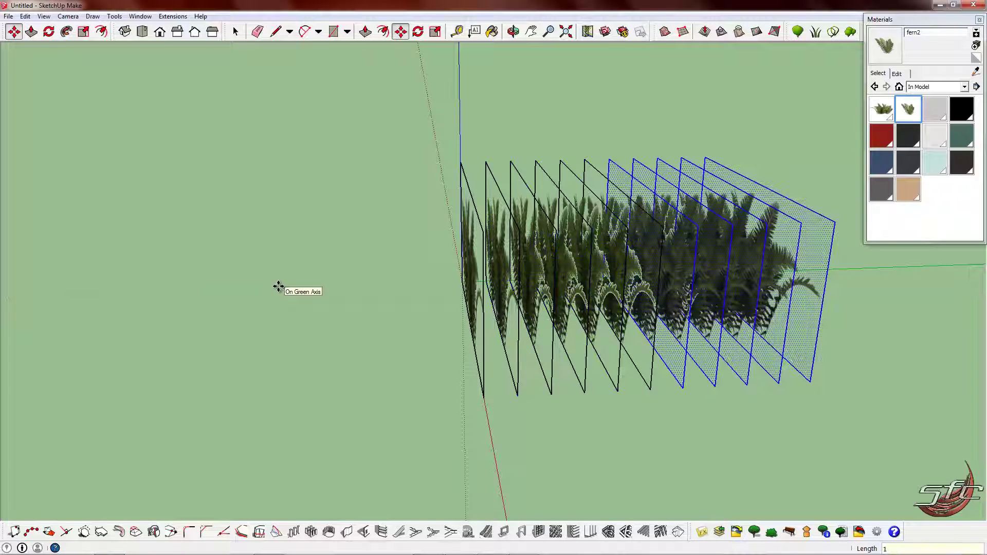
pyautogui.click(235, 32)
pyautogui.click(353, 144)
# - Open texture positioning for the second fern plane in the row
pyautogui.moveTo(354, 143); pyautogui.dragTo(350, 144, button='middle')
pyautogui.moveTo(350, 144); pyautogui.dragTo(410, 336)
pyautogui.moveTo(410, 336); pyautogui.dragTo(363, 182, button='middle')
pyautogui.scroll(-2, 363, 182)
pyautogui.scroll(3, 446, 199)
pyautogui.scroll(3, 447, 202)
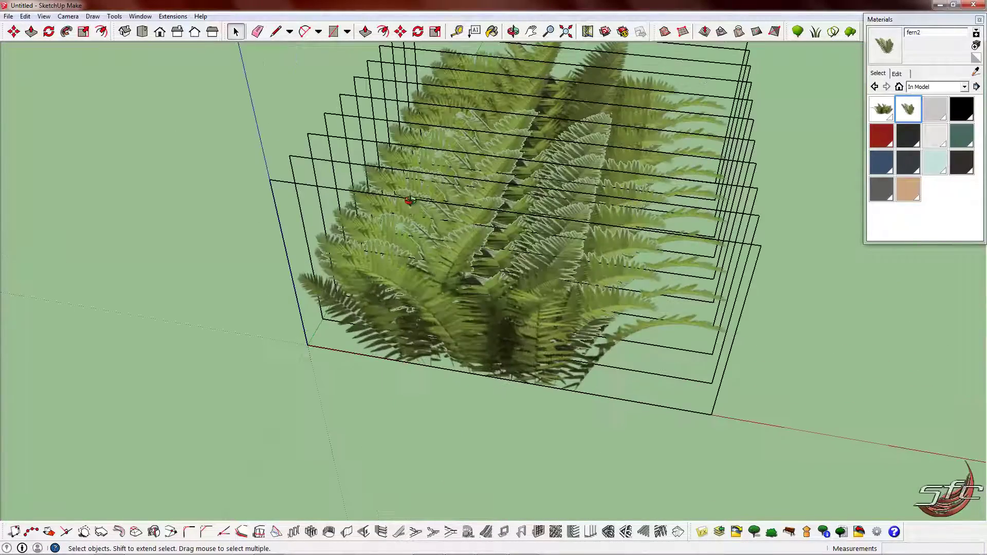
pyautogui.rightClick(431, 192)
pyautogui.moveTo(504, 327)
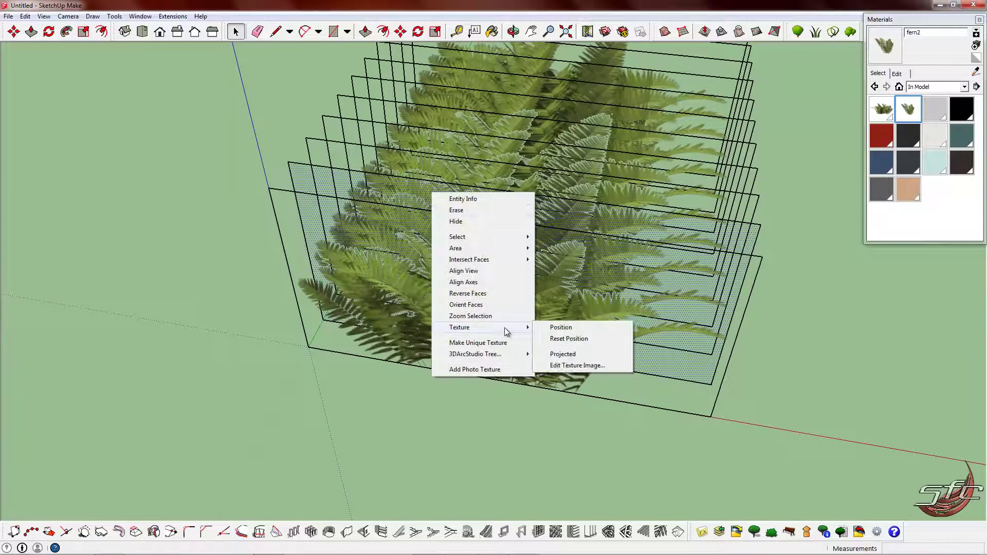
pyautogui.click(572, 331)
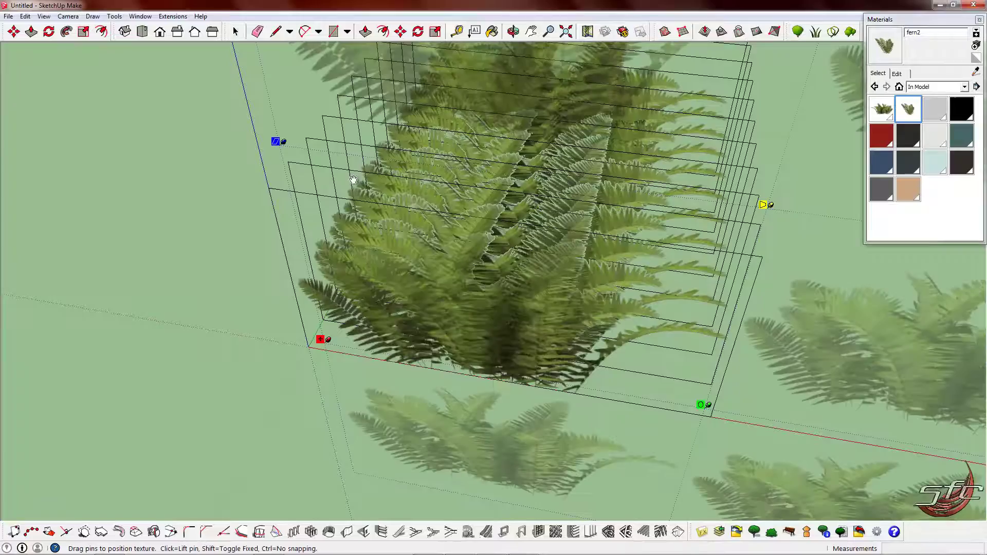
# - Flip the fern texture left to right on the second plane and finish positioning it
pyautogui.moveTo(352, 179); pyautogui.dragTo(771, 154, button='middle')
pyautogui.scroll(2, 457, 216)
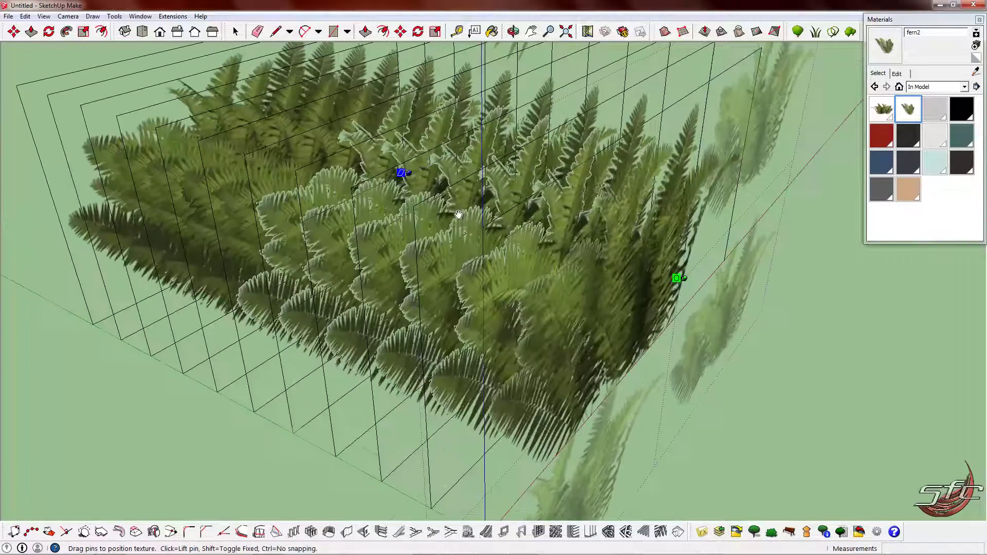
pyautogui.moveTo(458, 214); pyautogui.dragTo(561, 190, button='middle')
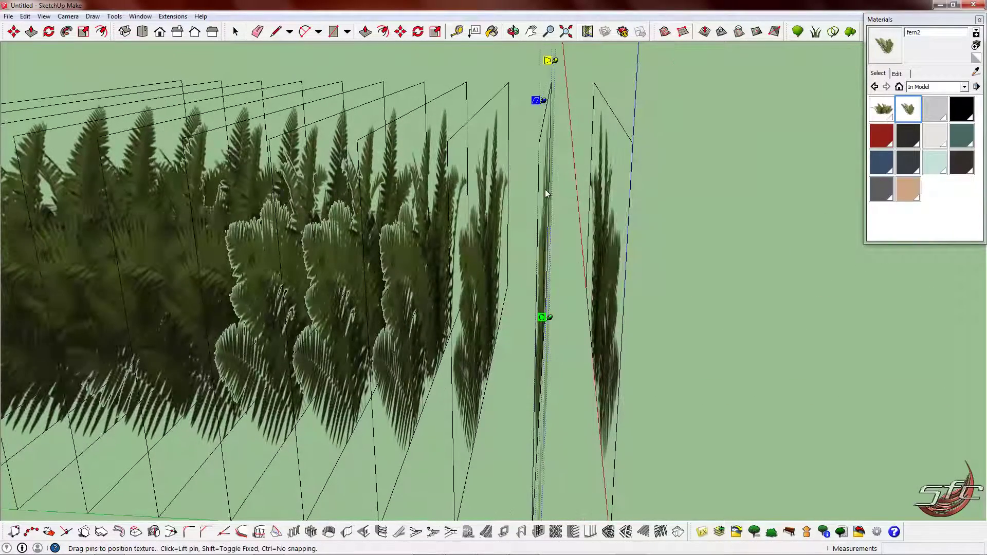
pyautogui.rightClick(546, 192)
pyautogui.moveTo(589, 222)
pyautogui.click(631, 221)
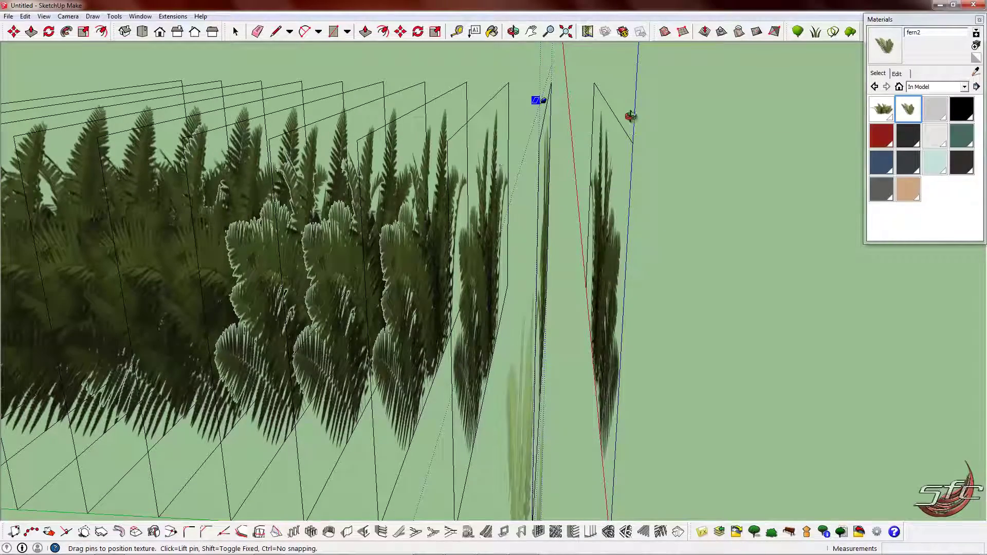
pyautogui.moveTo(630, 116); pyautogui.dragTo(653, 121, button='middle')
pyautogui.click(757, 97)
# - Scale the third fern plane in the row down slightly in height from its top edge
pyautogui.scroll(-2, 404, 154)
pyautogui.moveTo(403, 160); pyautogui.dragTo(509, 290, button='middle')
pyautogui.scroll(3, 441, 289)
pyautogui.moveTo(439, 285); pyautogui.dragTo(451, 189, button='middle')
pyautogui.click(450, 192)
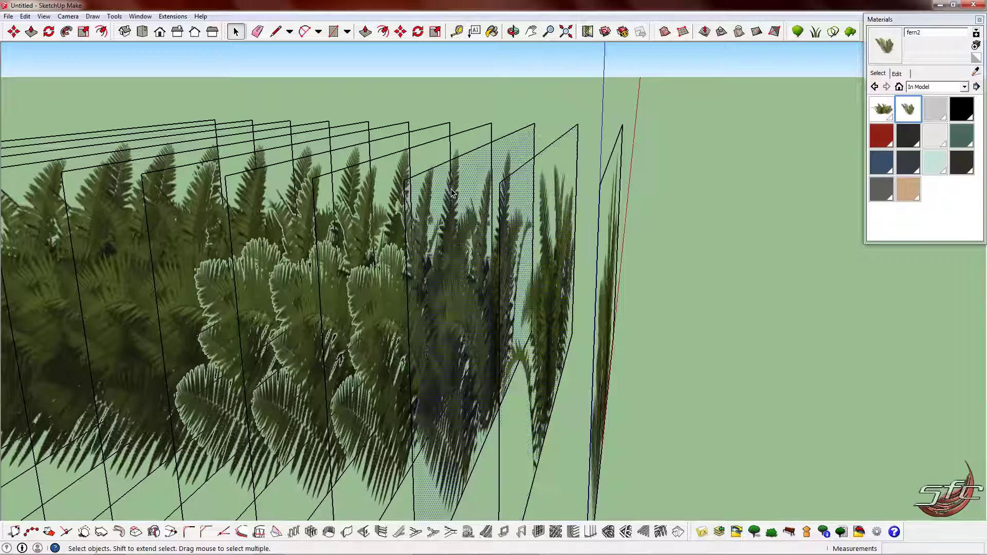
pyautogui.click(435, 31)
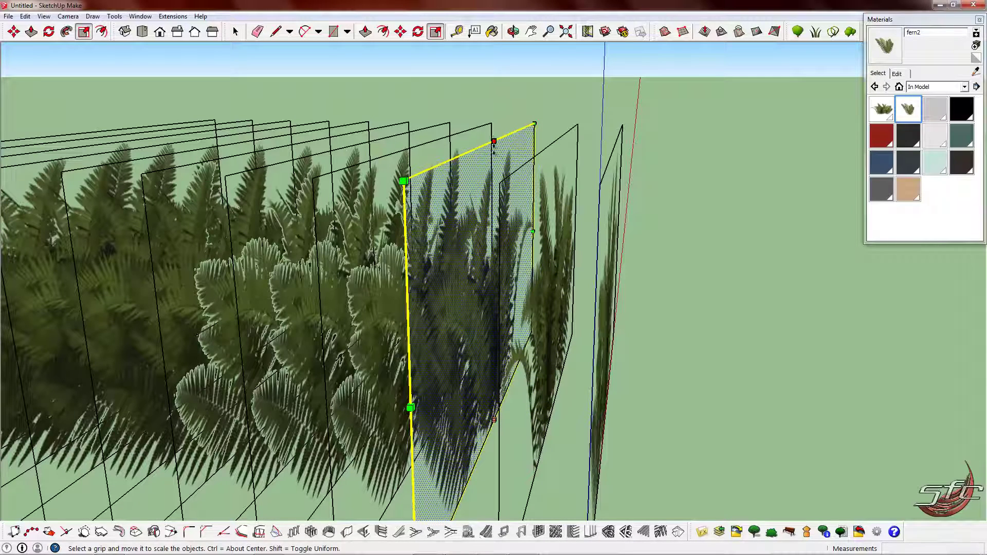
pyautogui.moveTo(494, 142); pyautogui.dragTo(494, 167)
pyautogui.click(236, 32)
# - Flip the fern texture left to right on the fourth plane in the row
pyautogui.click(411, 180)
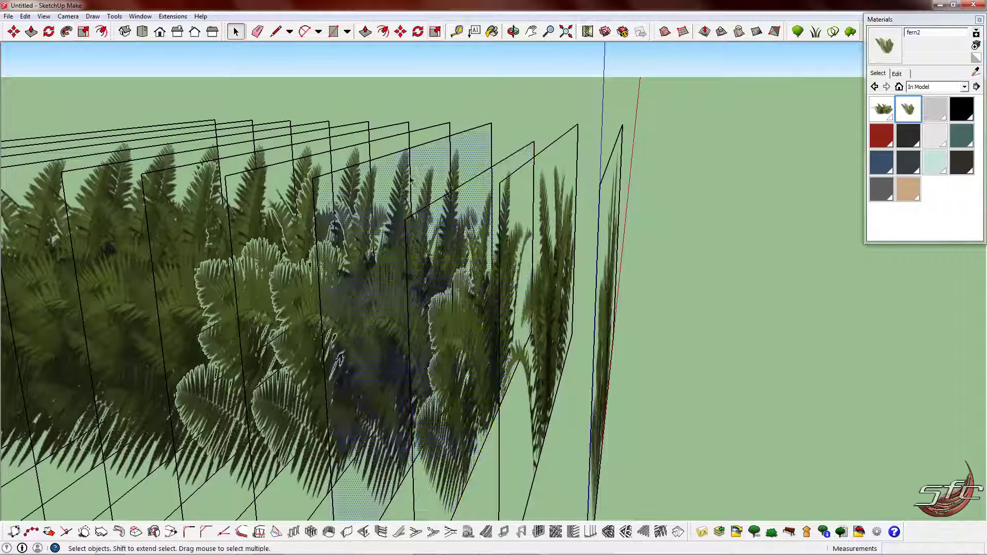
pyautogui.rightClick(409, 175)
pyautogui.moveTo(478, 312)
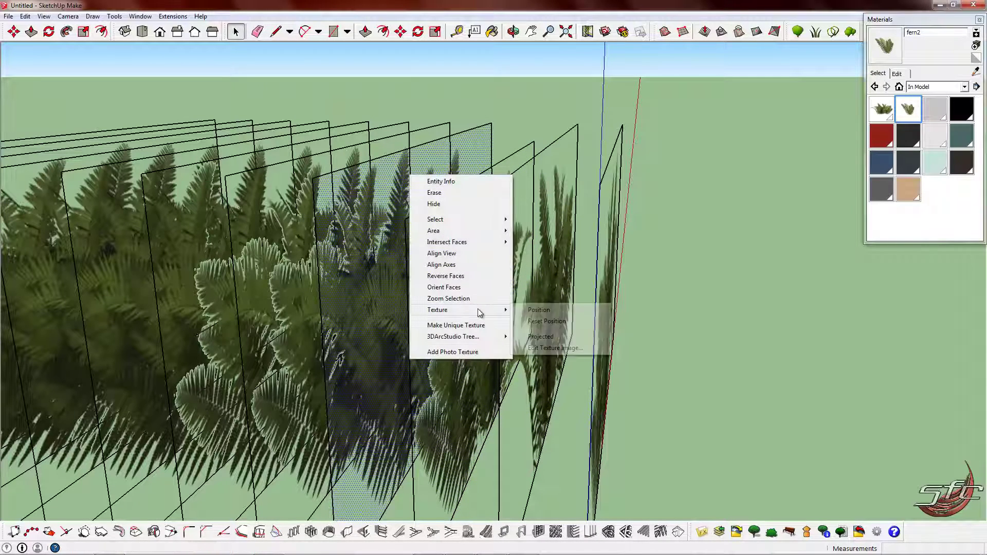
pyautogui.click(561, 311)
pyautogui.rightClick(384, 185)
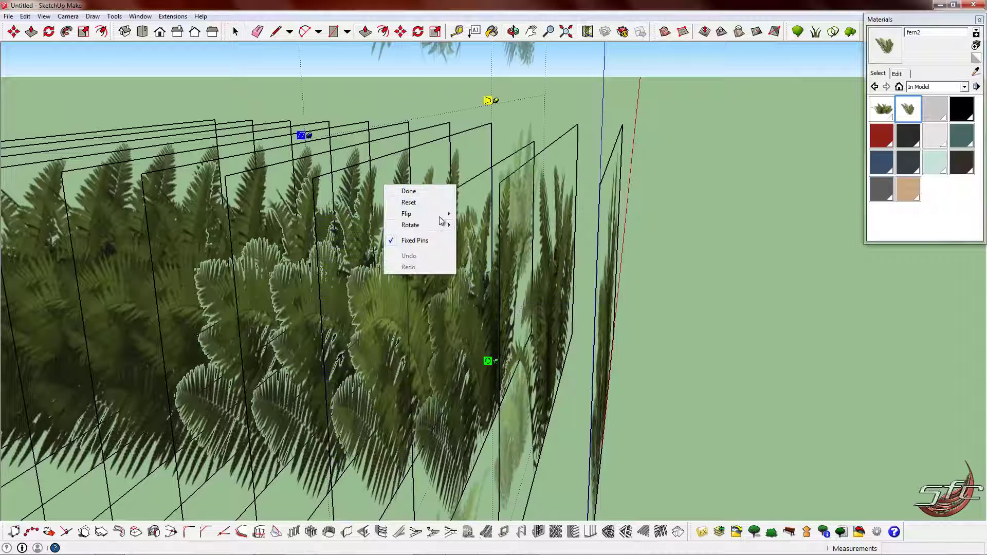
pyautogui.moveTo(442, 214)
pyautogui.click(475, 214)
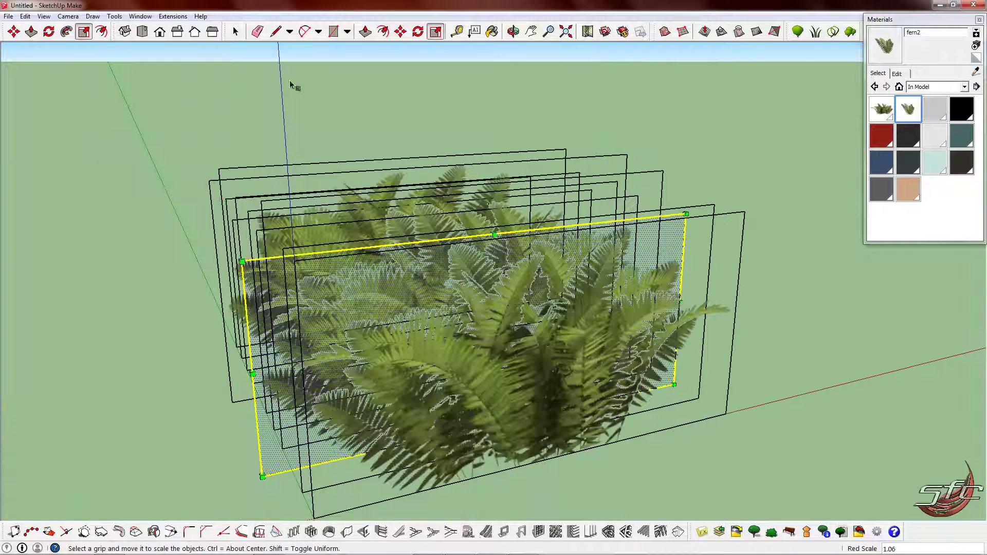
# - Clear the plane selection and turn off the Profiles edge style
pyautogui.click(236, 32)
pyautogui.click(256, 127)
pyautogui.scroll(-4, 339, 162)
pyautogui.moveTo(349, 190); pyautogui.dragTo(159, 94, button='middle')
pyautogui.click(44, 16)
pyautogui.moveTo(105, 148)
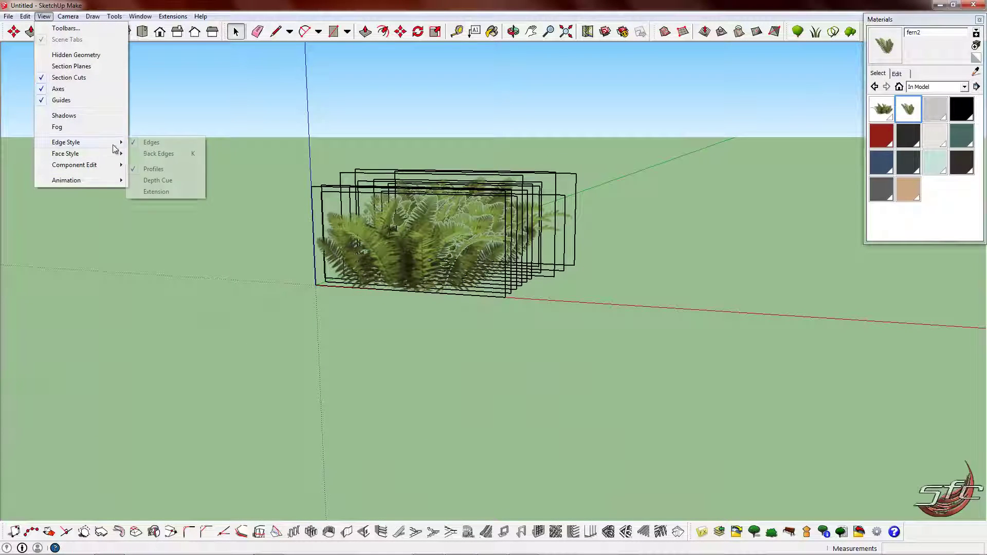
pyautogui.click(173, 168)
# - Hide the edges to examine the fern rows from several sides, and turn the Edges style back on
pyautogui.click(45, 17)
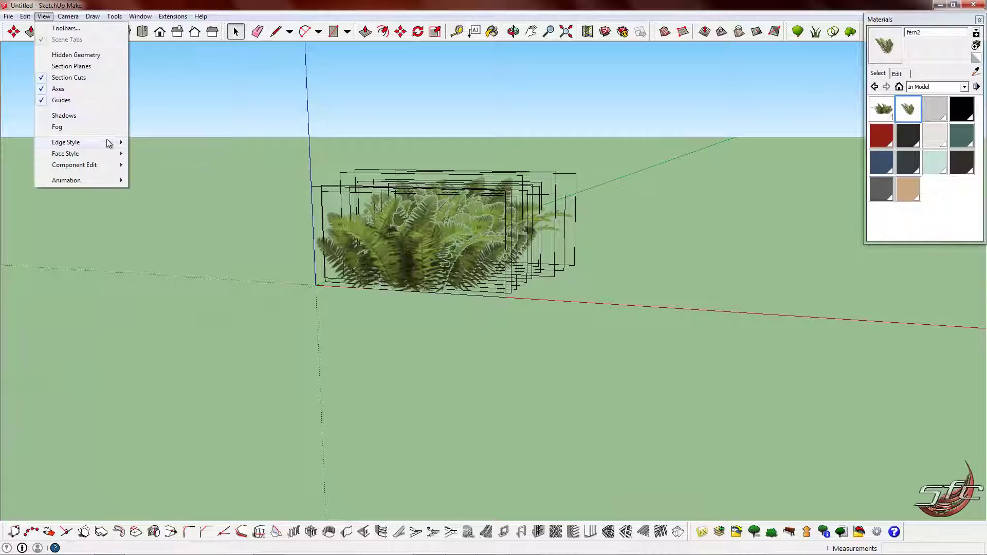
pyautogui.click(152, 145)
pyautogui.moveTo(427, 229); pyautogui.dragTo(483, 190, button='middle')
pyautogui.moveTo(411, 260); pyautogui.dragTo(400, 168, button='middle')
pyautogui.moveTo(364, 225); pyautogui.dragTo(493, 269, button='middle')
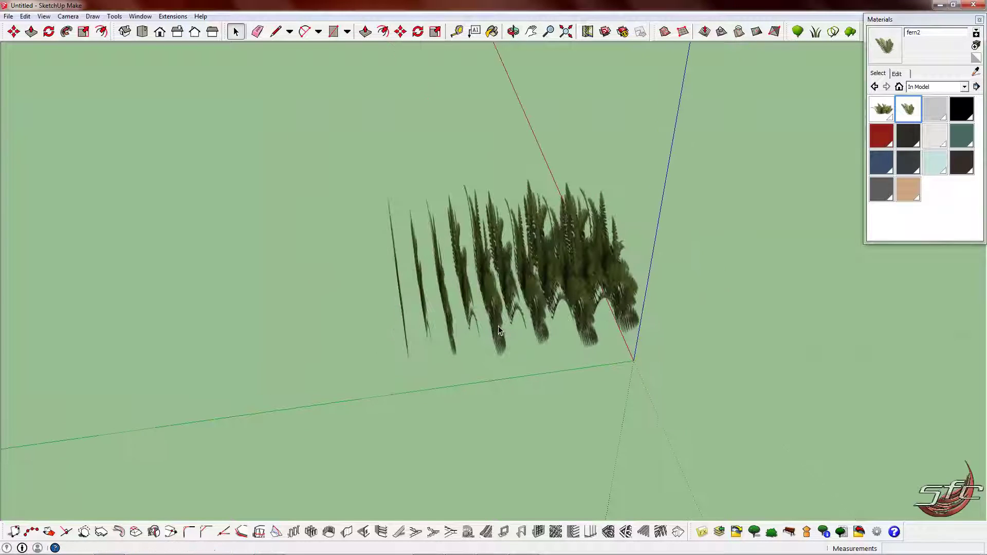
pyautogui.click(914, 106)
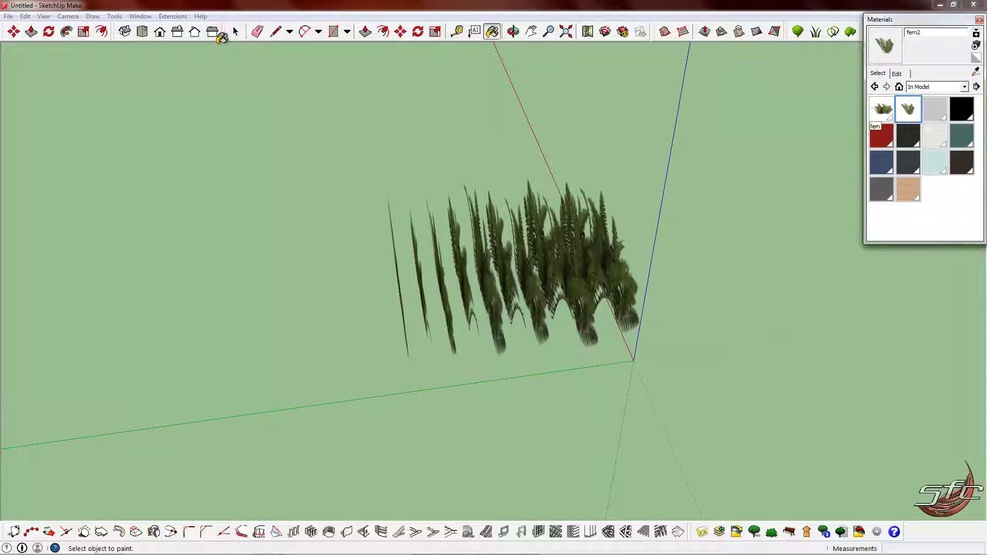
pyautogui.click(44, 16)
pyautogui.moveTo(118, 142)
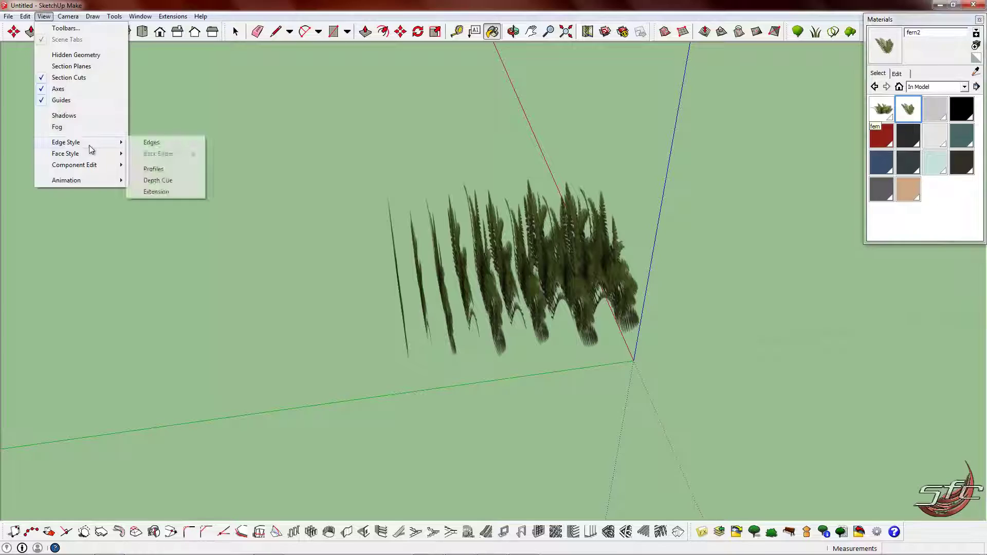
pyautogui.click(152, 143)
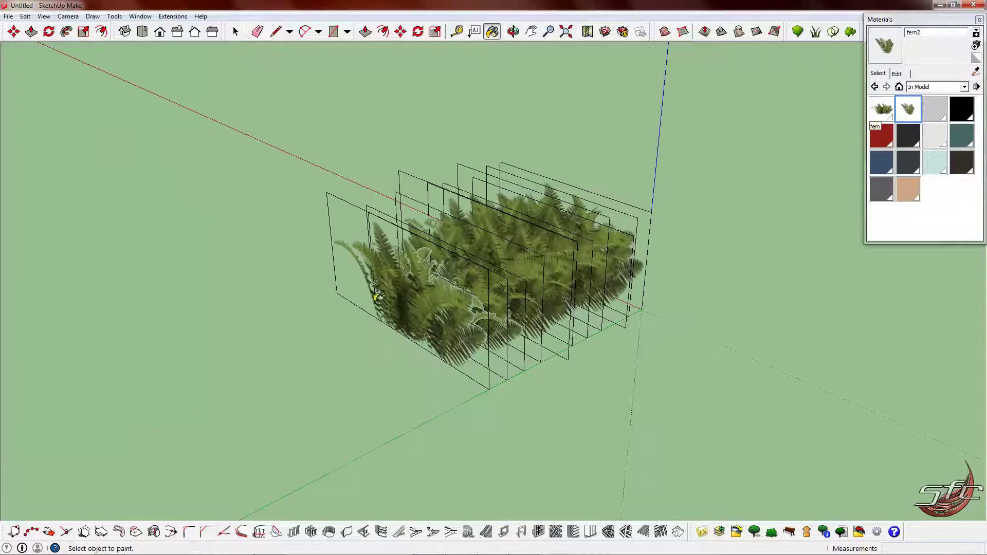
# - Copy the fern plane at the far end of the row about 3.18 m away to open ground and deselect it
pyautogui.click(236, 32)
pyautogui.click(421, 331)
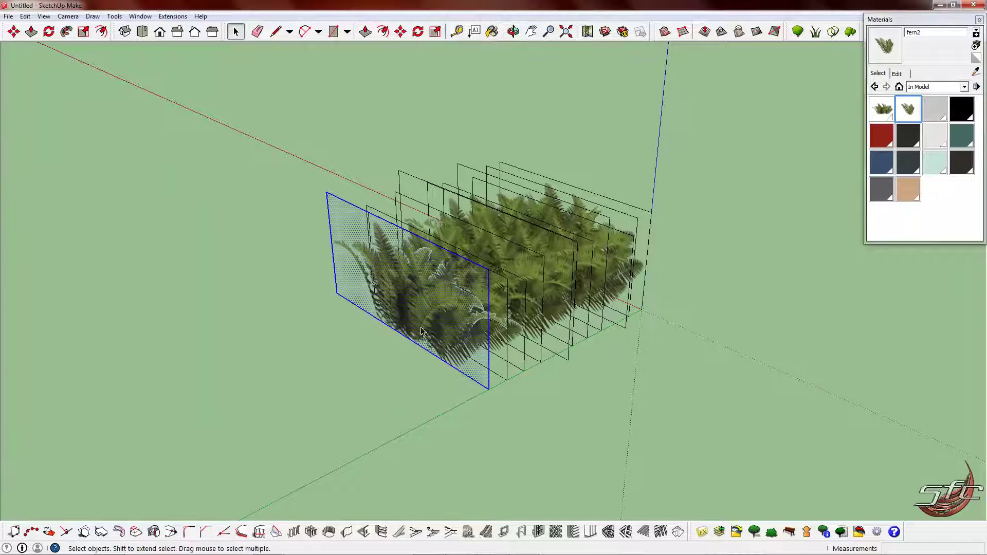
pyautogui.click(400, 31)
pyautogui.scroll(-2, 460, 200)
pyautogui.click(332, 300)
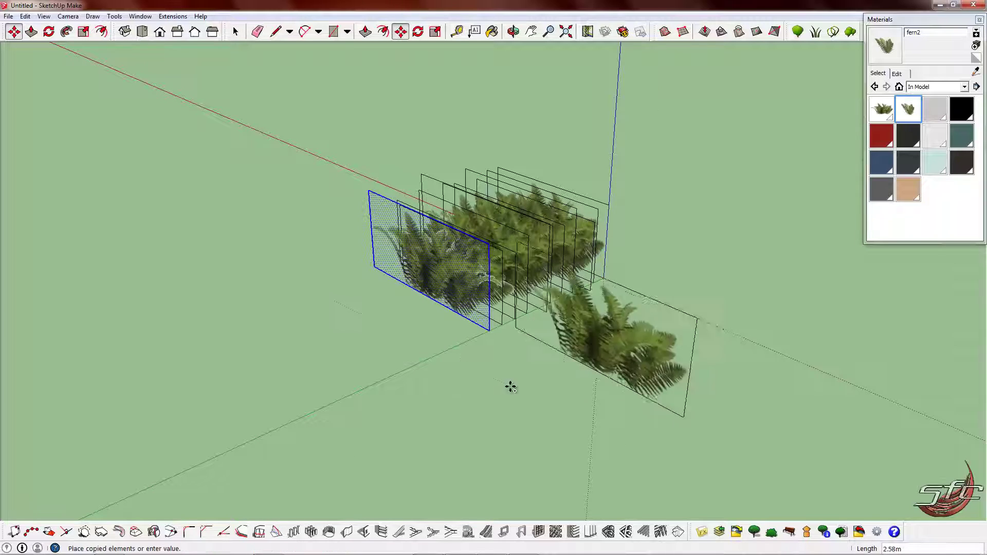
pyautogui.click(507, 416)
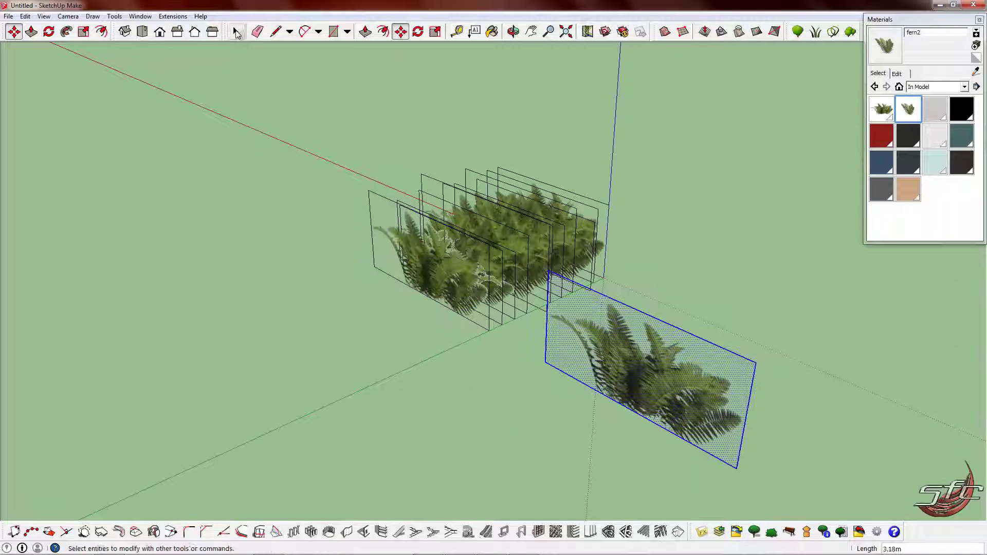
pyautogui.click(236, 32)
pyautogui.click(261, 192)
# - Paint the separate copied plane with the fern2 material
pyautogui.click(898, 51)
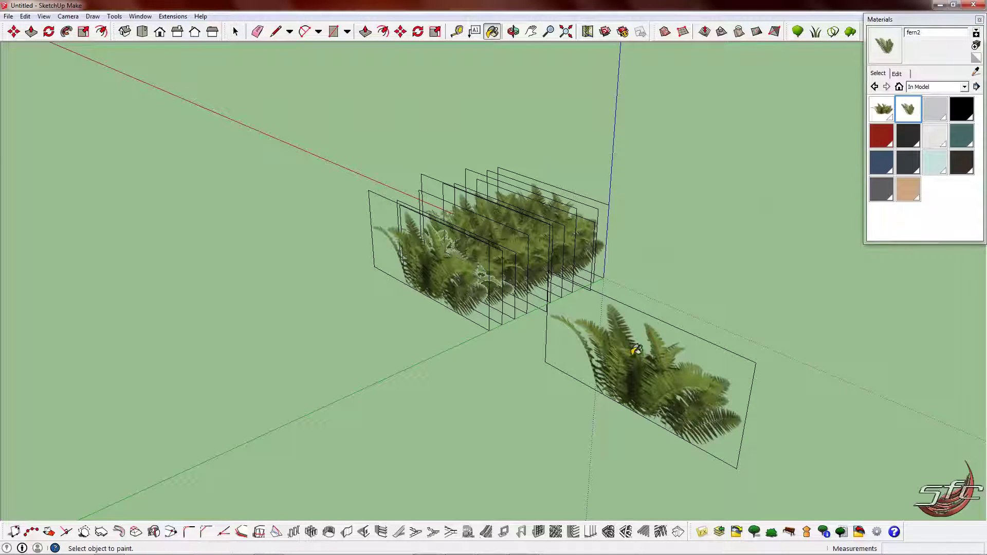
pyautogui.click(650, 343)
pyautogui.moveTo(651, 340); pyautogui.dragTo(764, 263, button='middle')
pyautogui.click(235, 31)
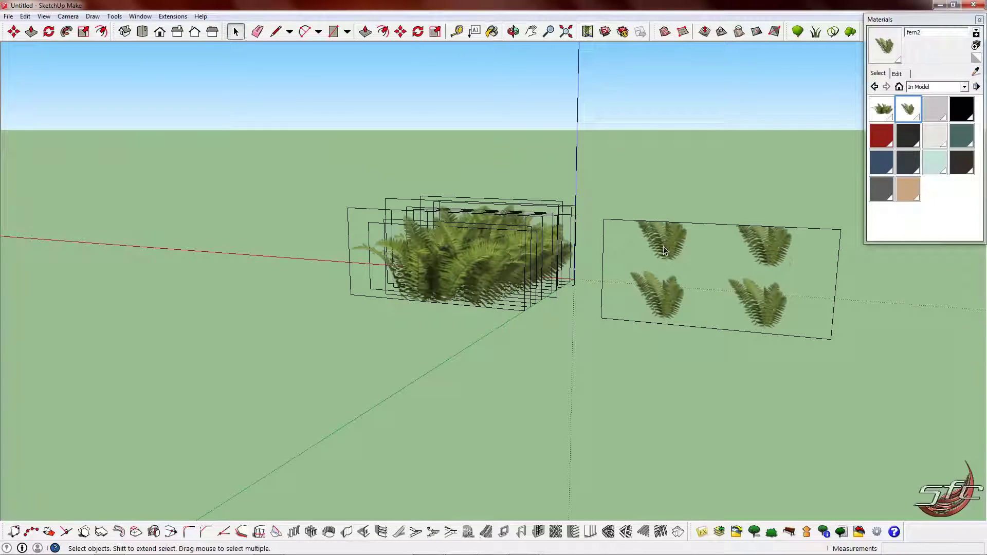
# - Enlarge the fern2 texture on the separate plane and shift it so one whole fern stands on the bottom edge
pyautogui.rightClick(663, 246)
pyautogui.moveTo(735, 382)
pyautogui.click(786, 379)
pyautogui.scroll(2, 816, 280)
pyautogui.scroll(1, 817, 281)
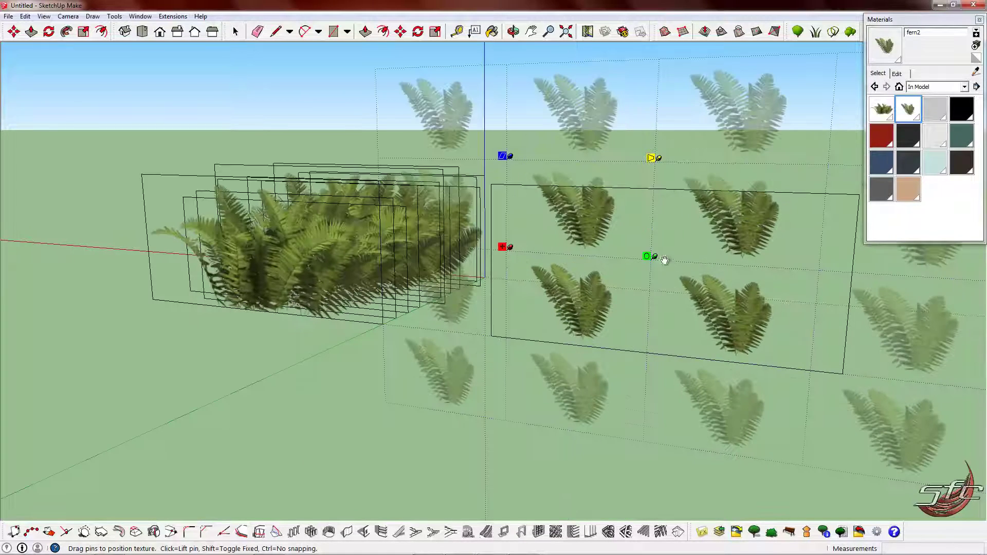
pyautogui.moveTo(652, 259); pyautogui.dragTo(748, 261)
pyautogui.moveTo(581, 190); pyautogui.dragTo(551, 292)
pyautogui.press('Return')
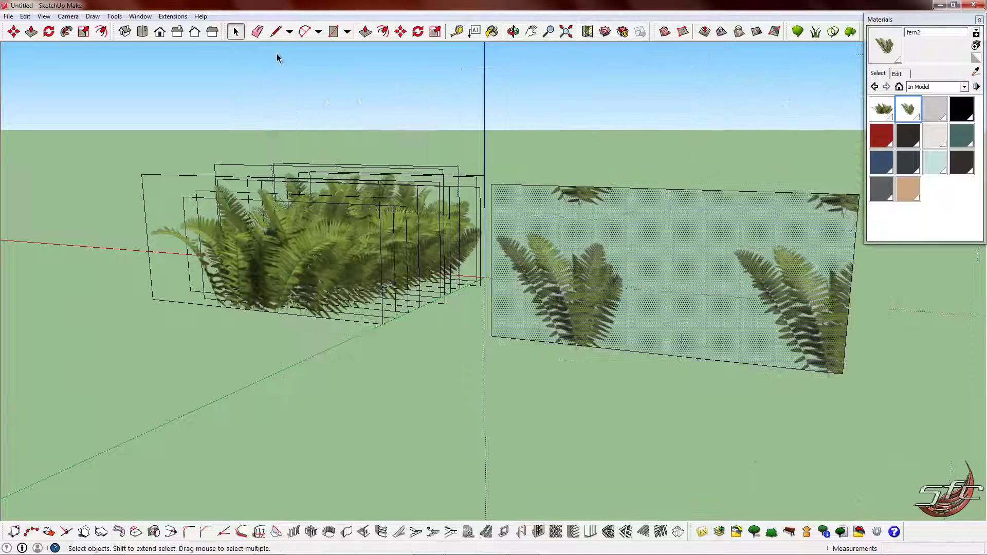
# - Draw a horizontal and a vertical line enclosing the single whole fern2 plant in the plane's corner
pyautogui.click(275, 32)
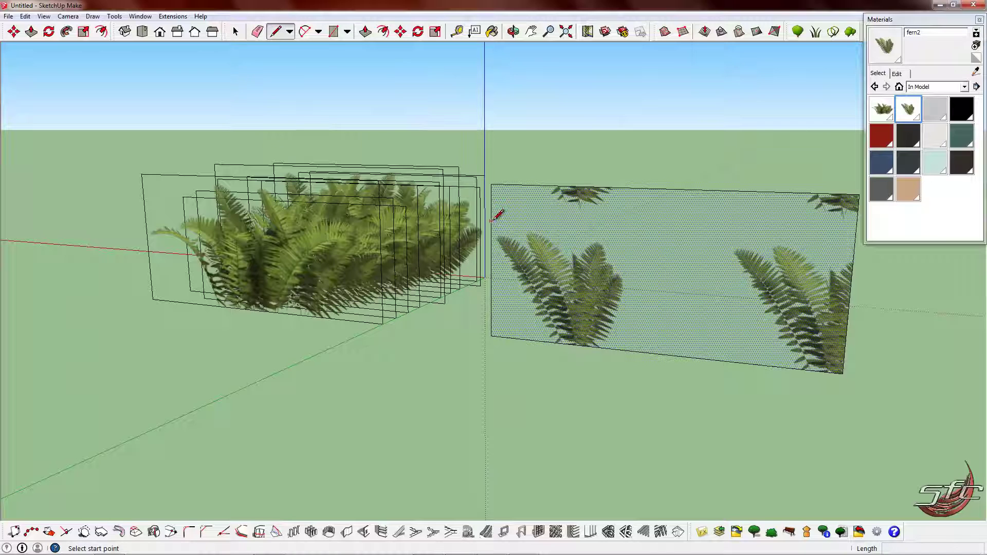
pyautogui.click(492, 220)
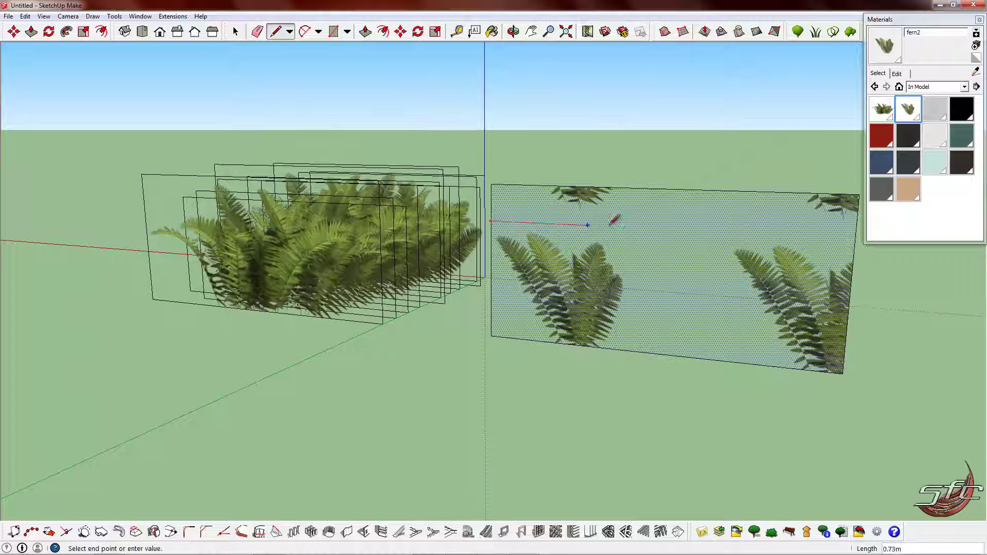
pyautogui.click(630, 350)
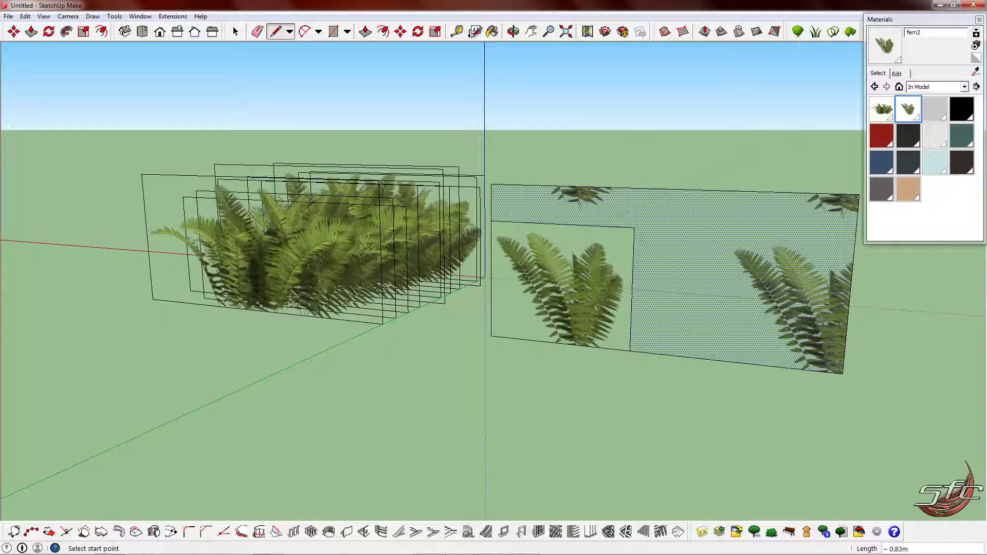
pyautogui.click(238, 33)
pyautogui.click(608, 134)
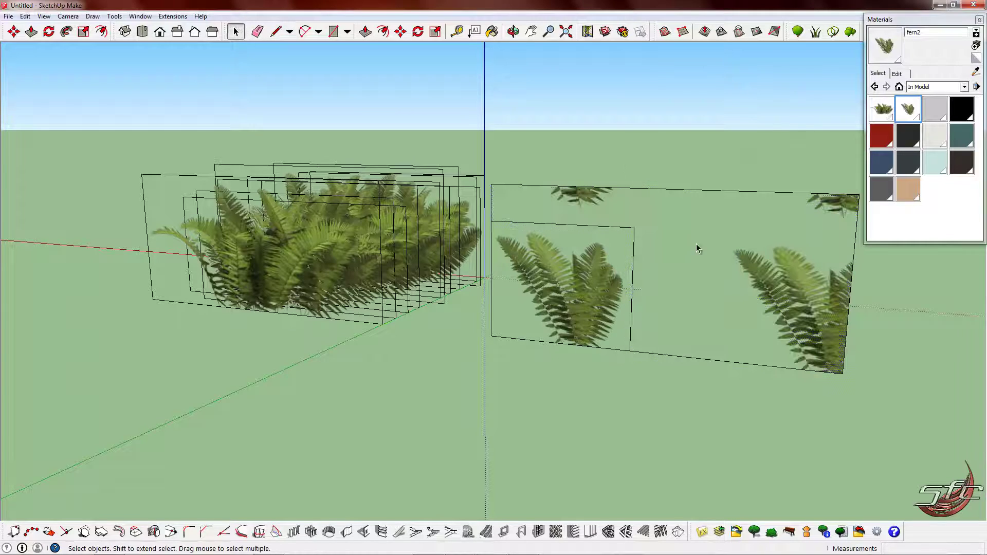
# - Extend the dividing line up to the plane's top edge and erase the strip above the fern2 plant
pyautogui.click(275, 31)
pyautogui.click(634, 227)
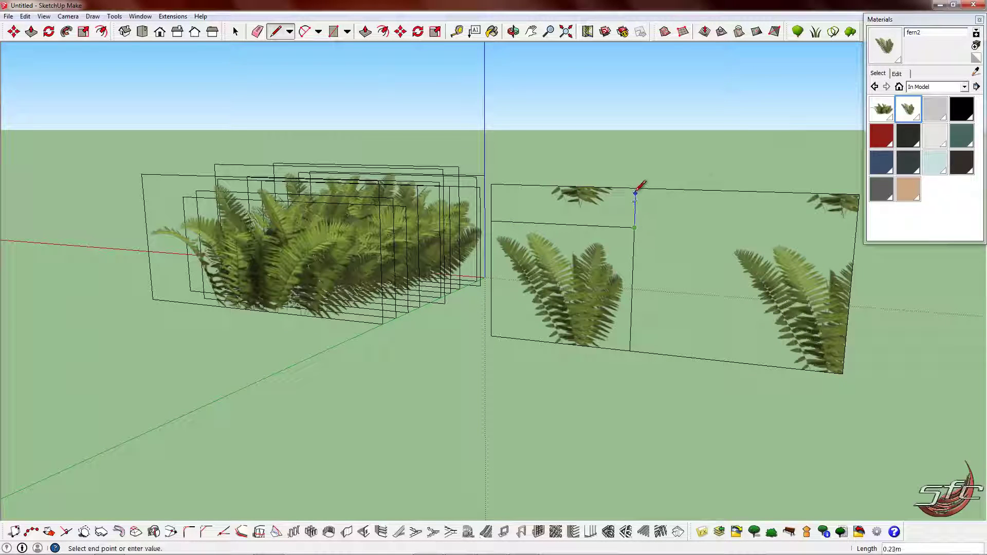
pyautogui.click(257, 31)
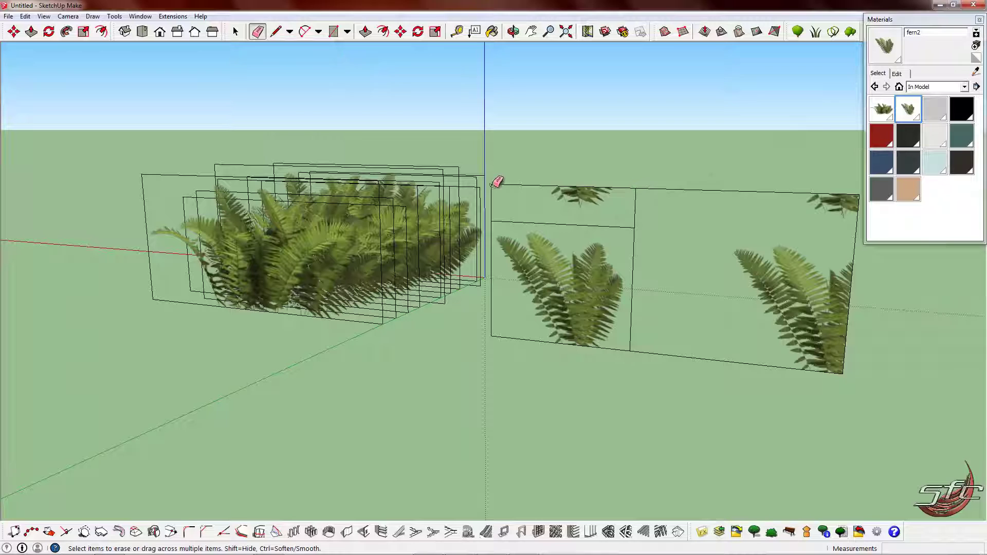
pyautogui.moveTo(492, 183); pyautogui.dragTo(642, 227)
pyautogui.press('space')
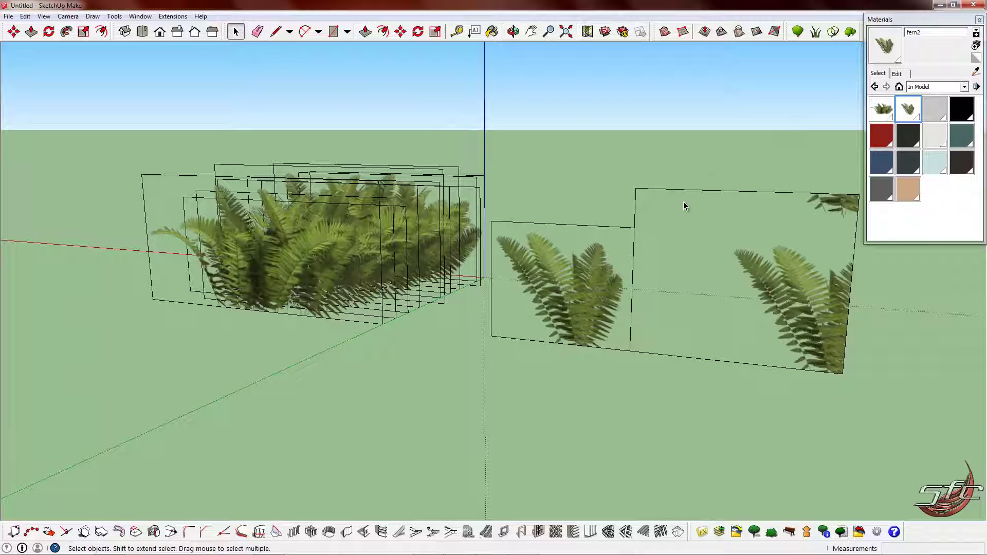
# - Paint the larger remaining face beside the fern2 plant with the fern material
pyautogui.click(882, 107)
pyautogui.click(691, 194)
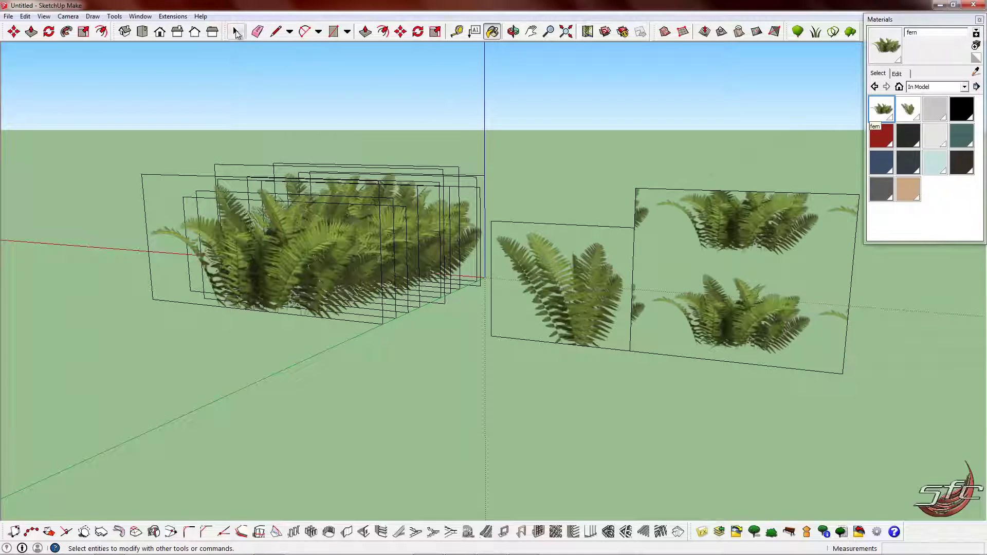
pyautogui.click(236, 32)
# - Enlarge the fern texture on the larger face and shift it so one whole fern cluster sits along the bottom edge
pyautogui.rightClick(700, 252)
pyautogui.moveTo(763, 387)
pyautogui.click(823, 385)
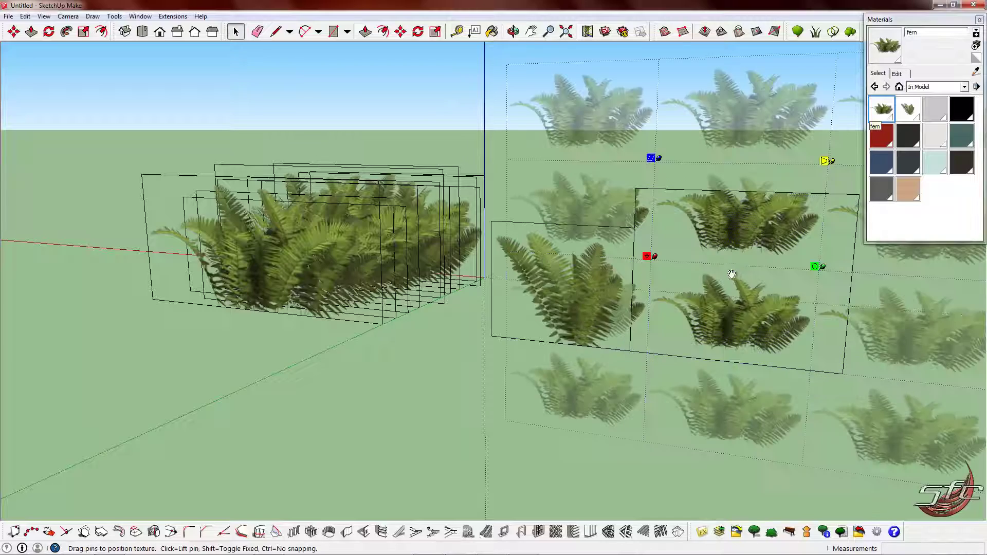
pyautogui.moveTo(828, 268); pyautogui.dragTo(884, 274)
pyautogui.moveTo(787, 238); pyautogui.dragTo(764, 348)
pyautogui.press('Return')
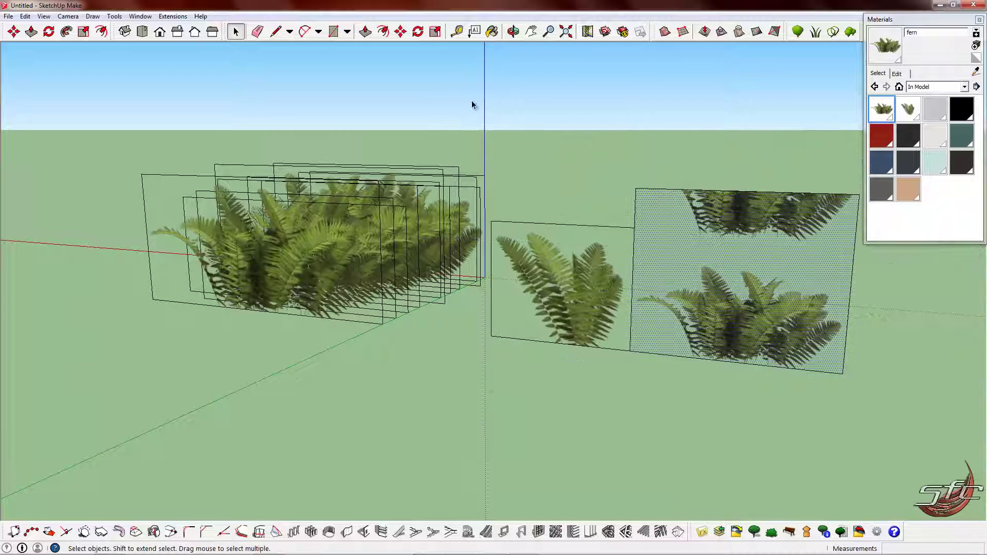
# - Draw a line about 1.29 m long across the larger face above the fern cluster and erase the strip above it
pyautogui.click(633, 251)
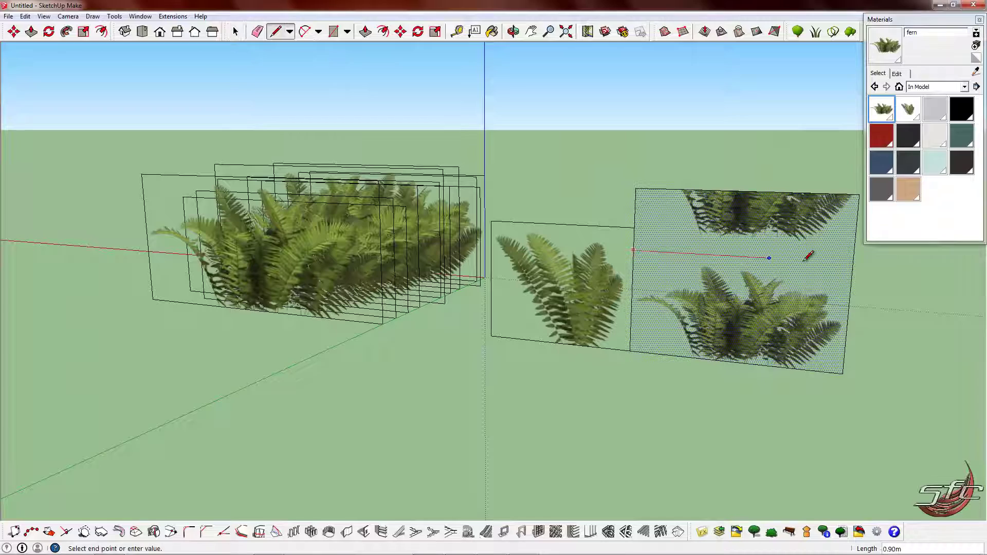
pyautogui.click(852, 263)
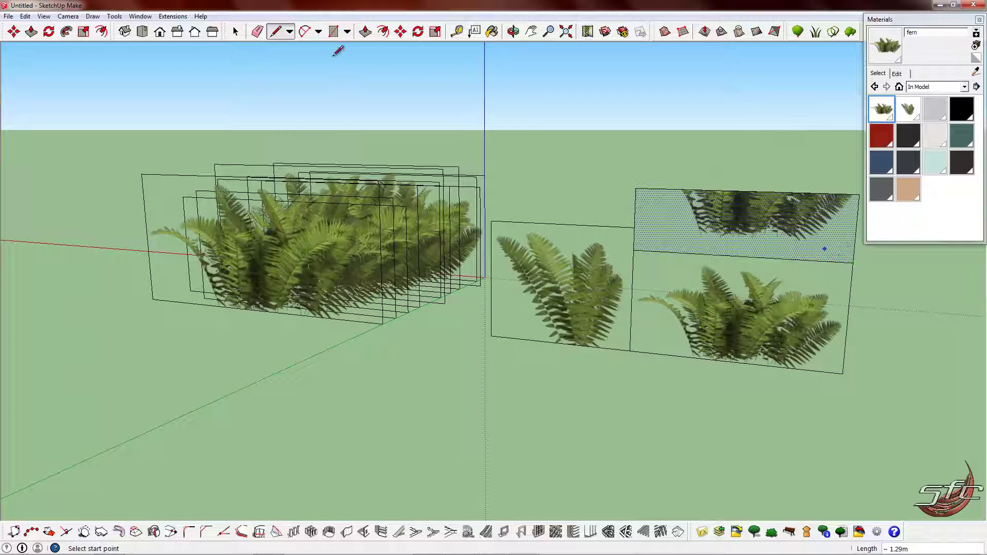
pyautogui.click(258, 32)
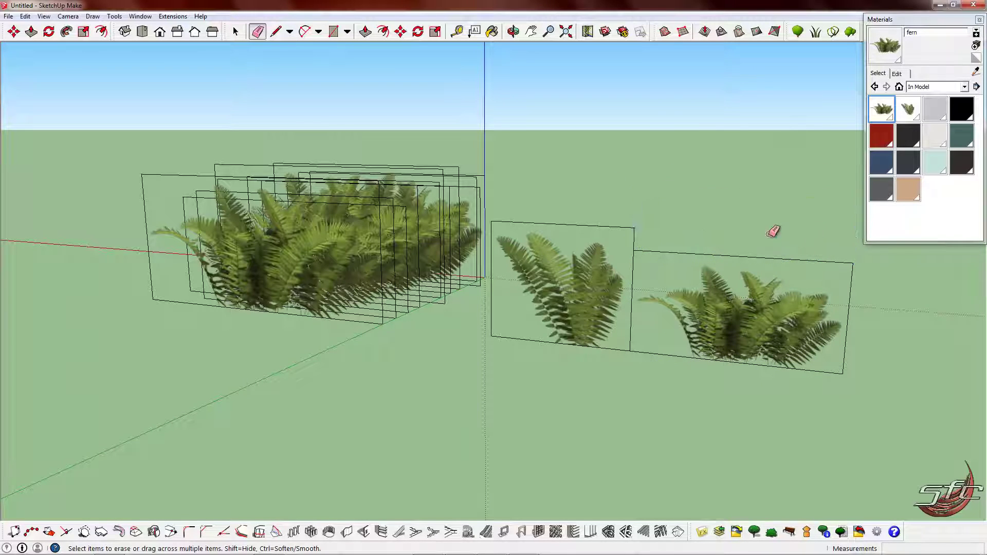
pyautogui.press('space')
# - Copy the larger fern plane about 0.36 m forward so it stands clear of the fern2 plane, and erase the original
pyautogui.click(730, 301)
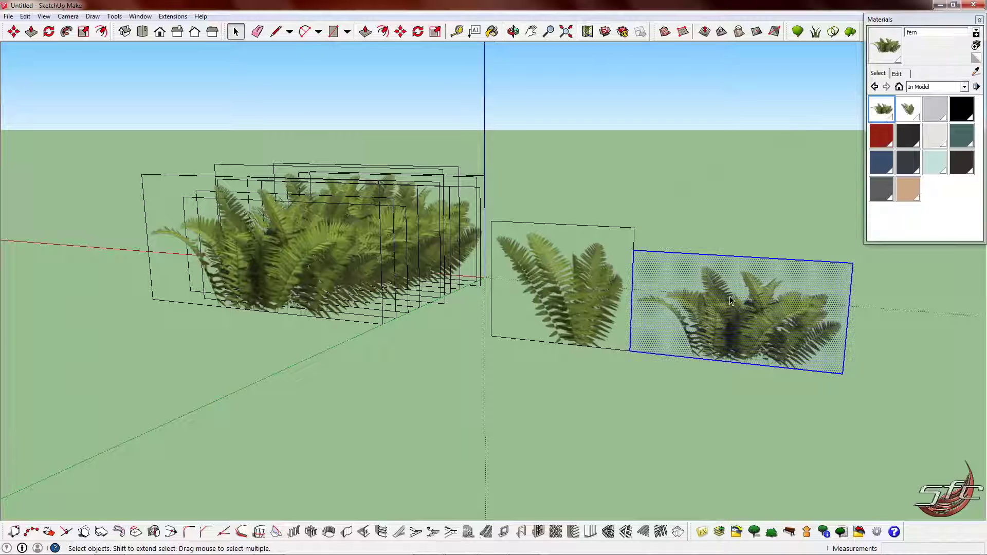
pyautogui.click(400, 31)
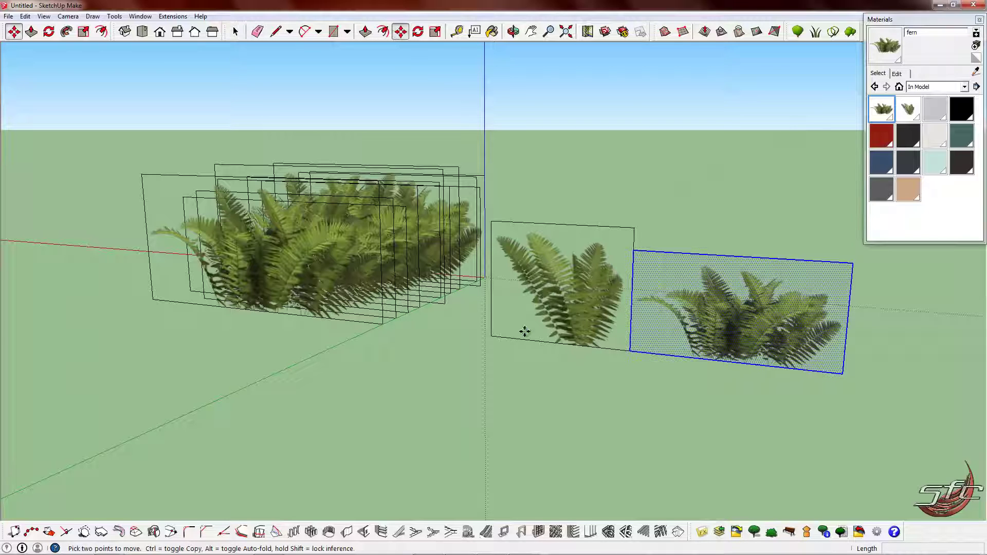
pyautogui.click(434, 327)
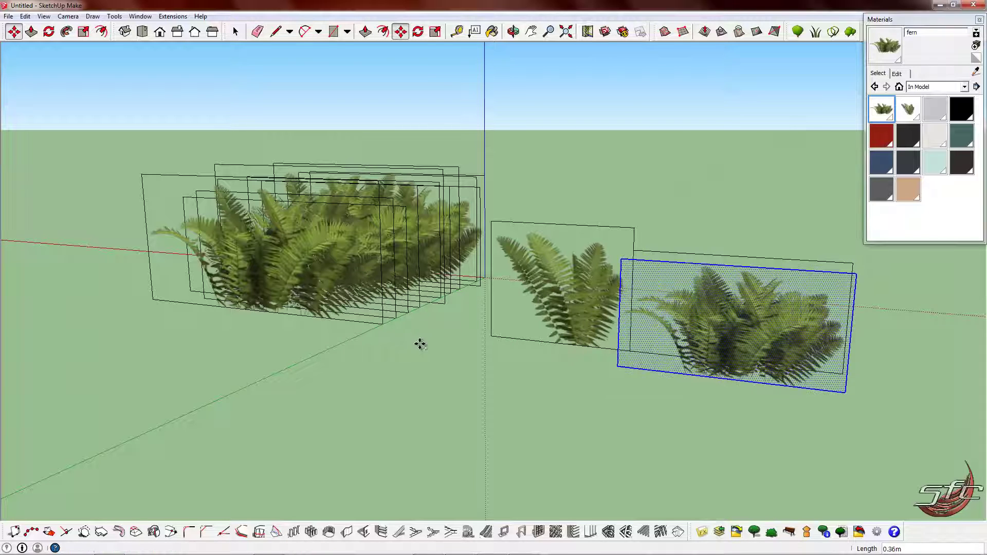
pyautogui.click(418, 344)
pyautogui.click(257, 31)
pyautogui.click(850, 263)
# - Select the fern2 plane with its edges and make it a group
pyautogui.moveTo(840, 286); pyautogui.dragTo(617, 303, button='middle')
pyautogui.moveTo(532, 287)
pyautogui.mouseDown(button='middle')
pyautogui.moveTo(660, 305)
pyautogui.moveTo(668, 285)
pyautogui.mouseUp(button='middle')
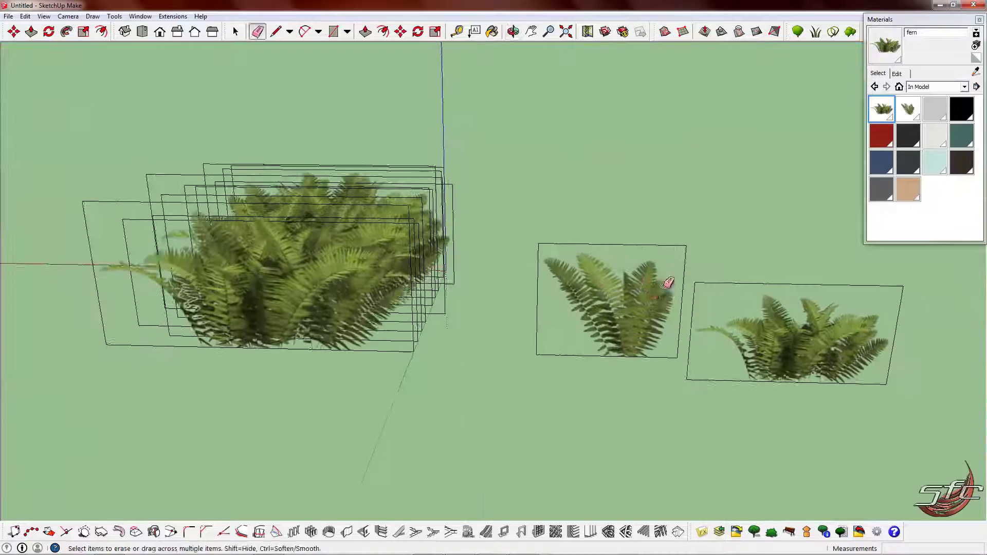
pyautogui.click(233, 32)
pyautogui.click(603, 294)
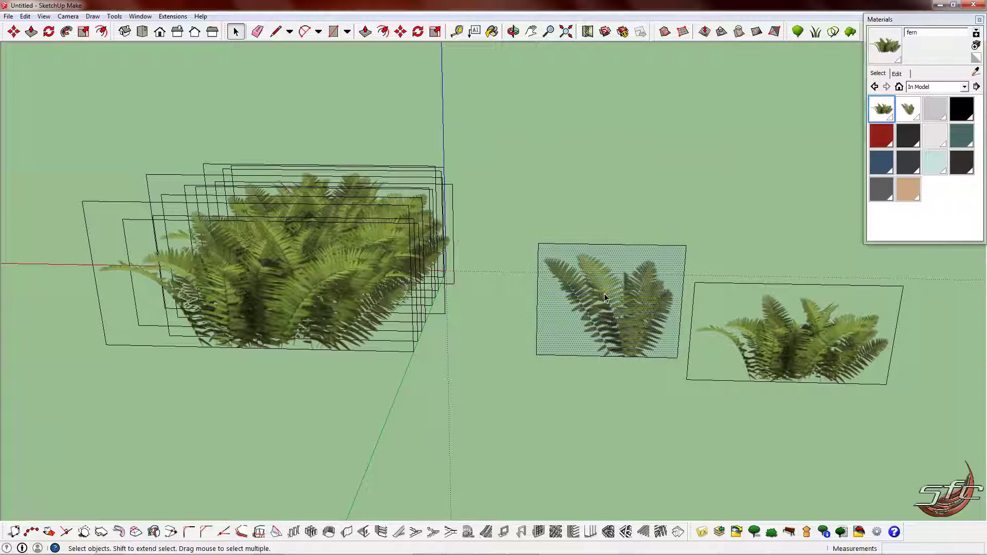
pyautogui.moveTo(603, 294)
pyautogui.mouseDown(button='middle')
pyautogui.moveTo(564, 202)
pyautogui.moveTo(618, 285)
pyautogui.moveTo(532, 339)
pyautogui.mouseUp(button='middle')
pyautogui.click(619, 284)
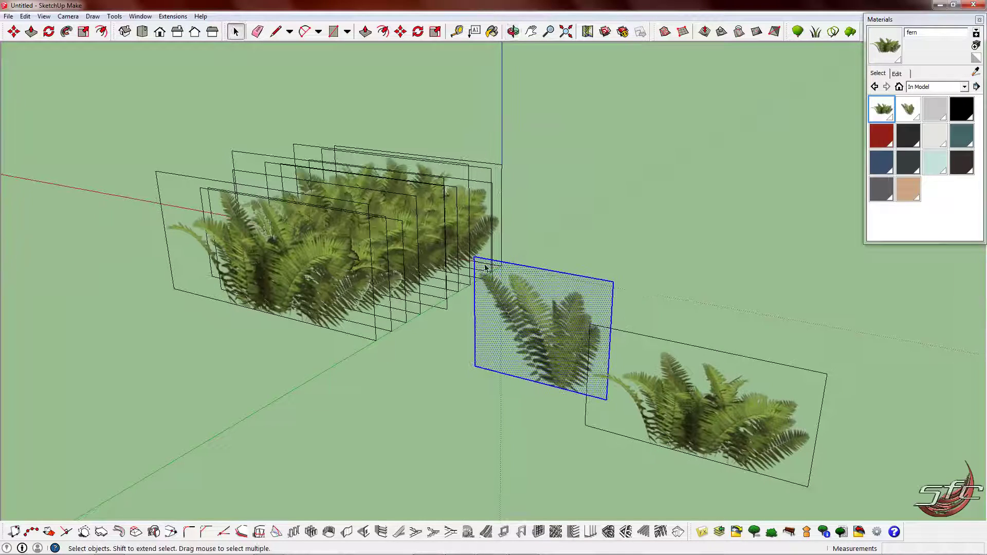
pyautogui.rightClick(532, 311)
pyautogui.click(610, 402)
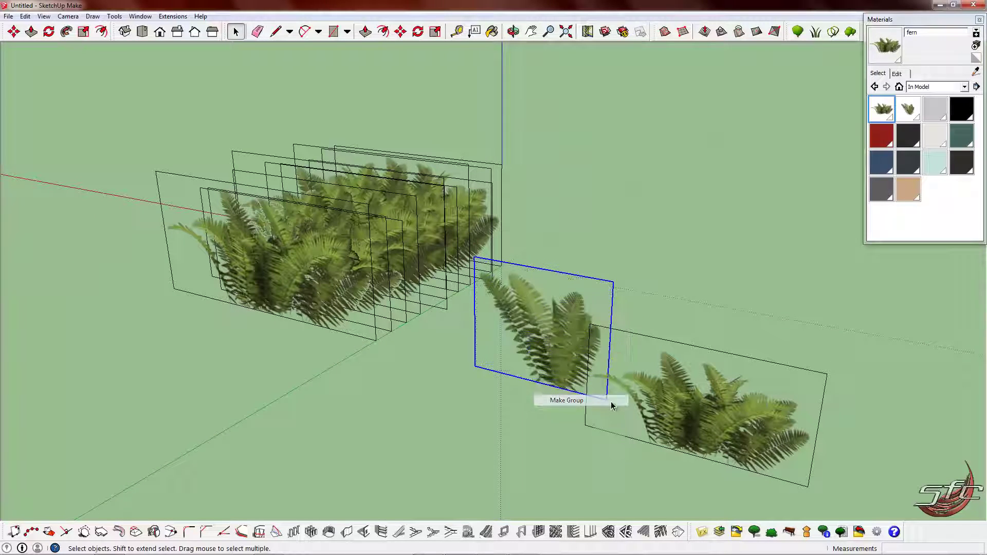
# - Rotate the fern2 group 90° about its midpoint so it stands perpendicular to the other fern planes
pyautogui.click(418, 32)
pyautogui.moveTo(518, 271); pyautogui.dragTo(607, 408, button='middle')
pyautogui.moveTo(609, 466); pyautogui.dragTo(608, 445, button='middle')
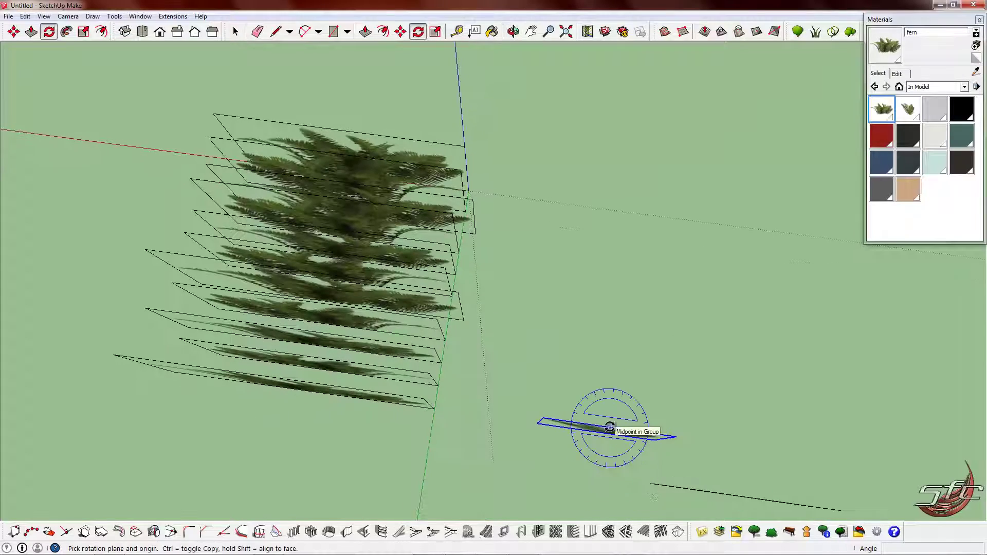
pyautogui.click(609, 428)
pyautogui.click(671, 436)
pyautogui.click(607, 368)
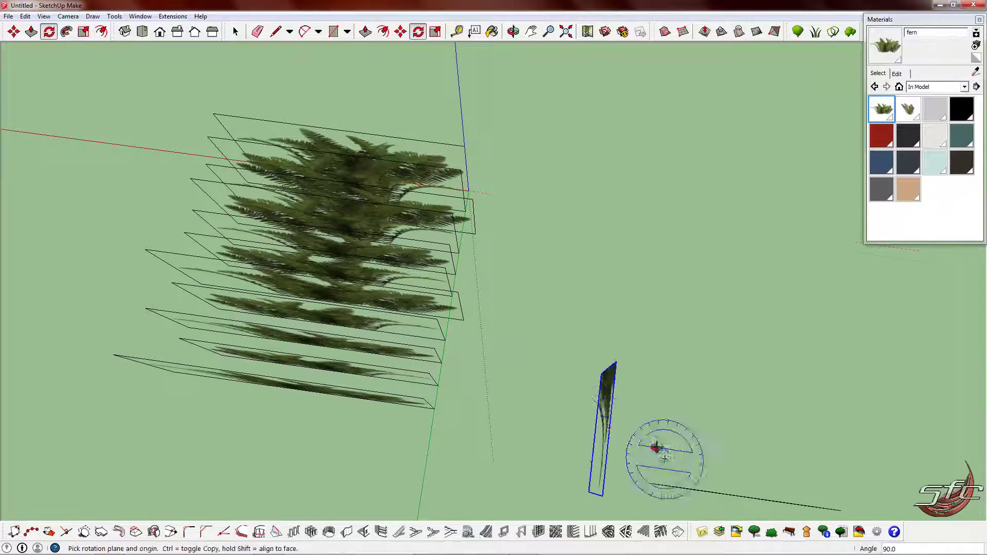
# - Open the fern2 group, sample the fern2 texture from its front face, apply it to the back face, and close the group
pyautogui.moveTo(661, 452); pyautogui.dragTo(764, 364, button='middle')
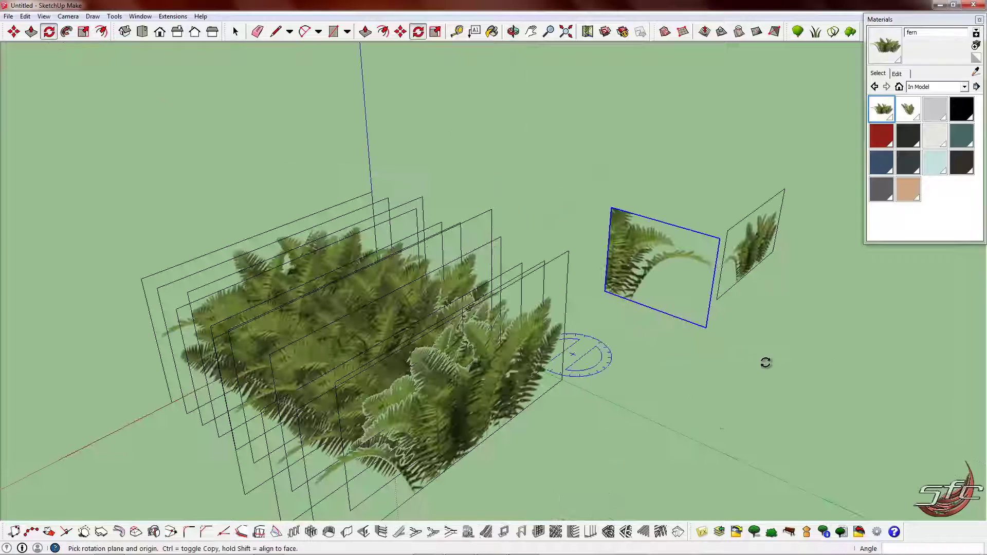
pyautogui.press('space')
pyautogui.doubleClick(688, 272)
pyautogui.scroll(2, 679, 264)
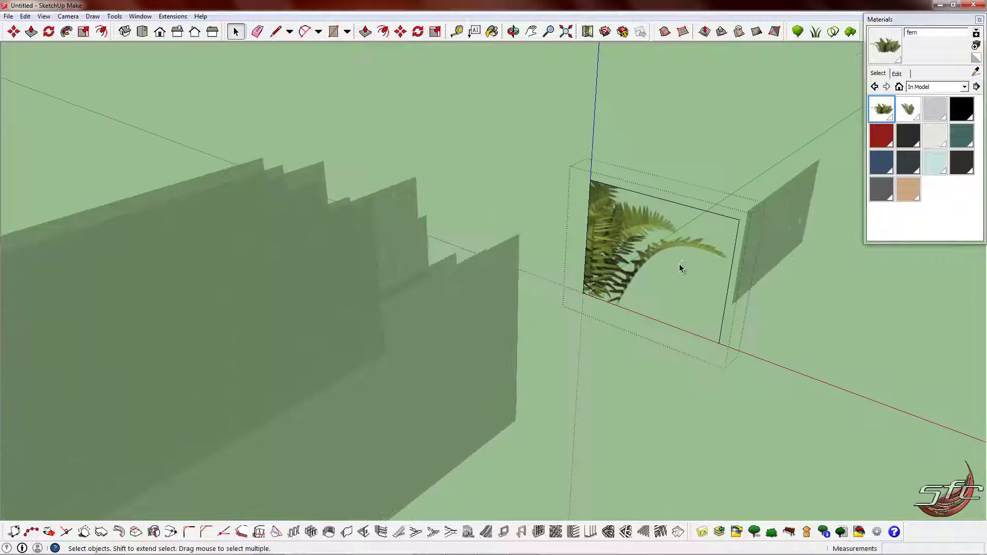
pyautogui.moveTo(680, 264); pyautogui.dragTo(366, 251, button='middle')
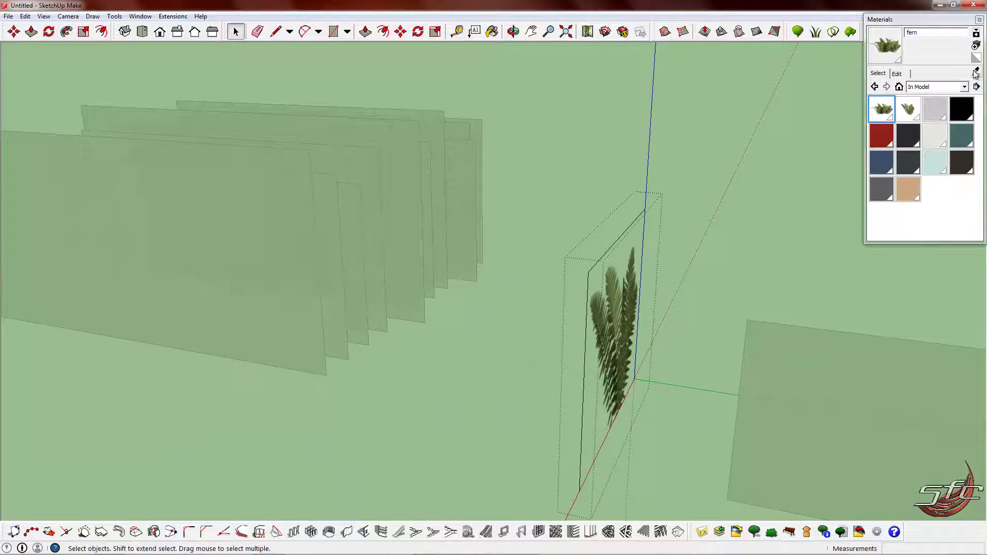
pyautogui.click(976, 74)
pyautogui.click(605, 341)
pyautogui.moveTo(605, 341); pyautogui.dragTo(722, 295, button='middle')
pyautogui.click(722, 295)
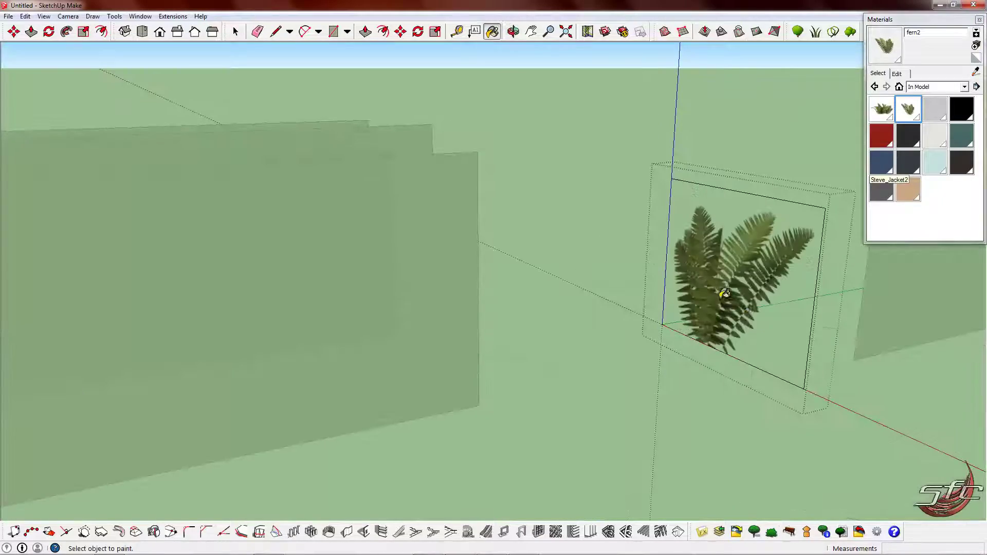
pyautogui.click(234, 32)
pyautogui.click(525, 154)
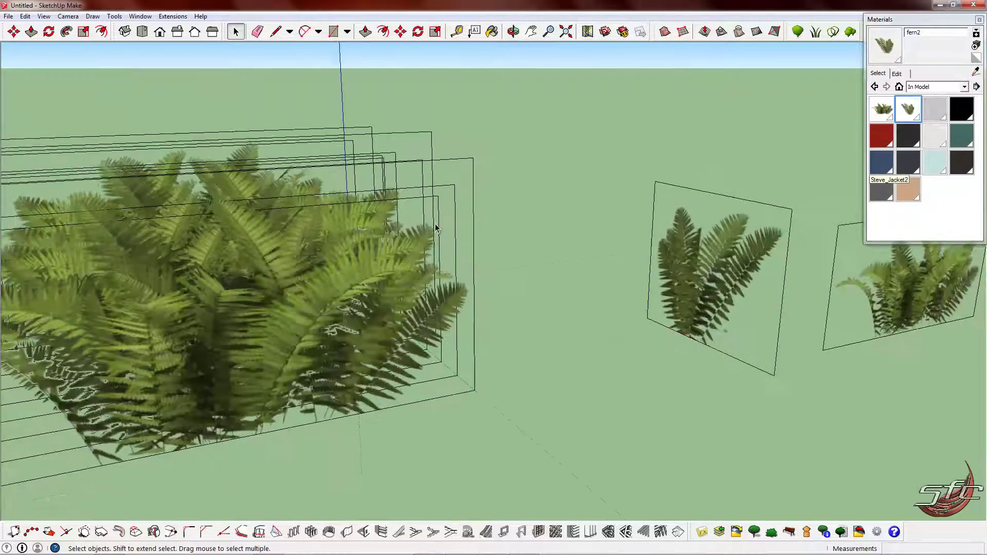
# - Move the fern2 group into the front of the fern clump in two moves of about 1.51 m and 0.64 m
pyautogui.click(819, 258)
pyautogui.moveTo(819, 259); pyautogui.dragTo(411, 247, button='middle')
pyautogui.click(285, 209)
pyautogui.moveTo(285, 209); pyautogui.dragTo(520, 271, button='middle')
pyautogui.click(432, 234)
pyautogui.moveTo(432, 233); pyautogui.dragTo(298, 359, button='middle')
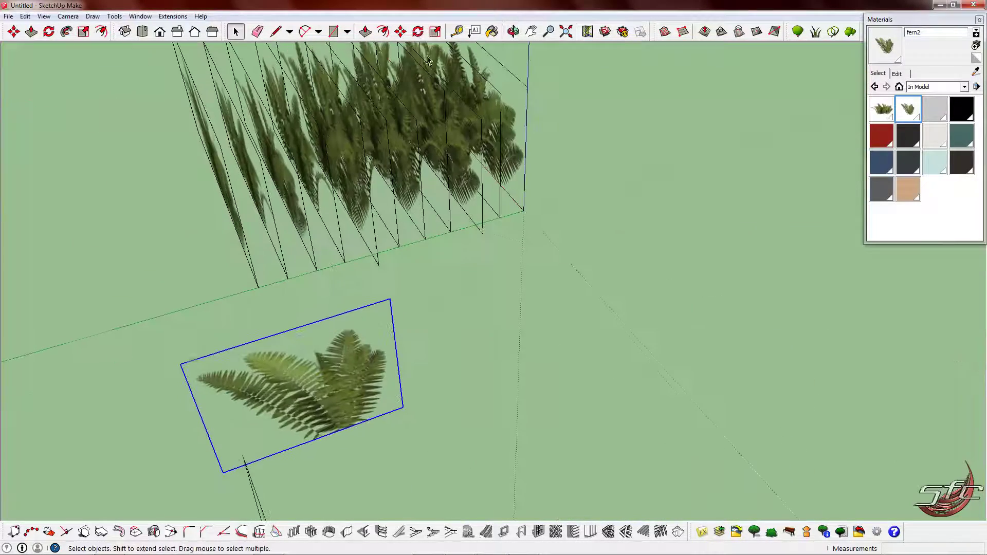
pyautogui.click(401, 32)
pyautogui.moveTo(476, 286); pyautogui.dragTo(549, 276, button='middle')
pyautogui.click(694, 378)
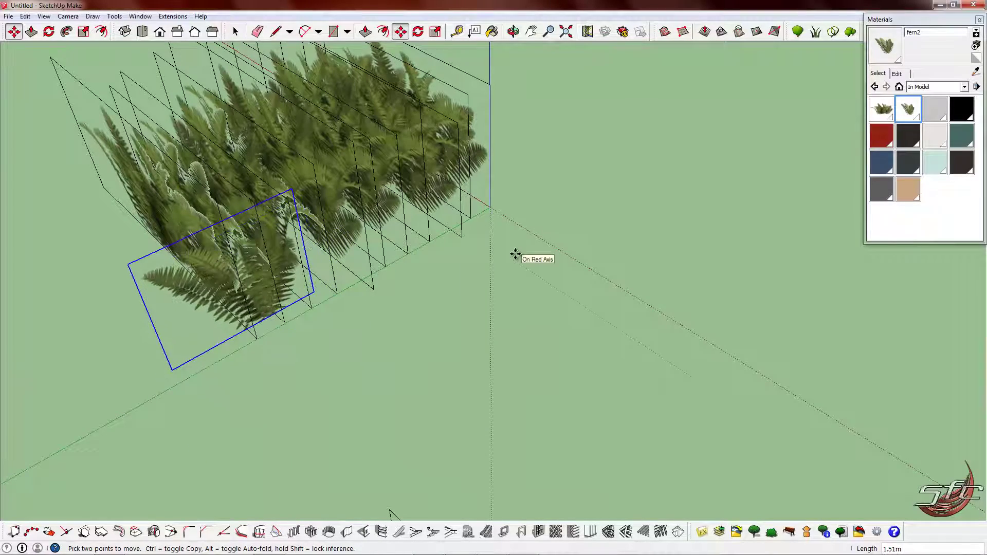
pyautogui.moveTo(274, 319); pyautogui.dragTo(394, 273, button='middle')
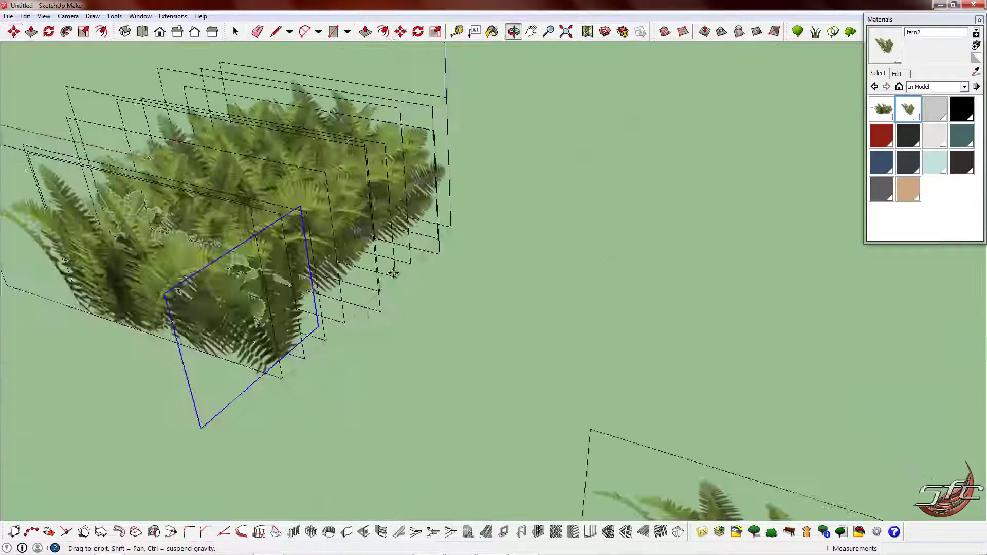
pyautogui.click(624, 301)
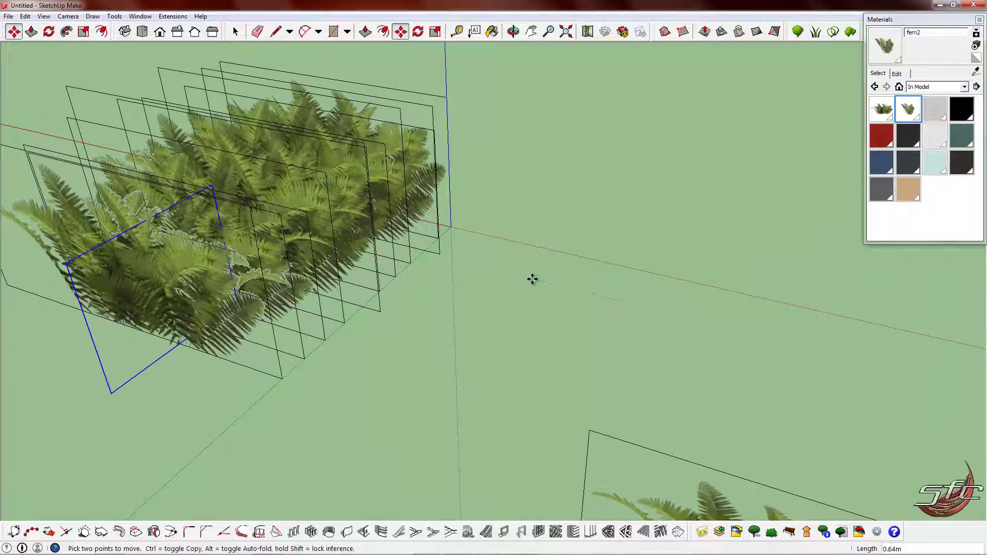
# - Rotate the fern2 group to 120° across the clump's front and shift it about 0.56 m
pyautogui.moveTo(502, 273); pyautogui.dragTo(268, 330, button='middle')
pyautogui.scroll(2, 260, 409)
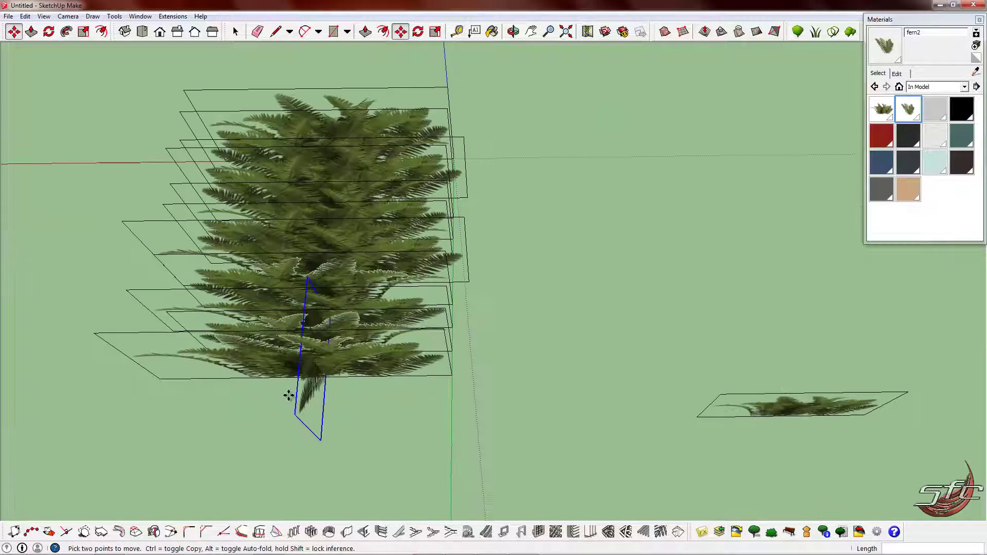
pyautogui.moveTo(298, 381); pyautogui.dragTo(298, 400, button='middle')
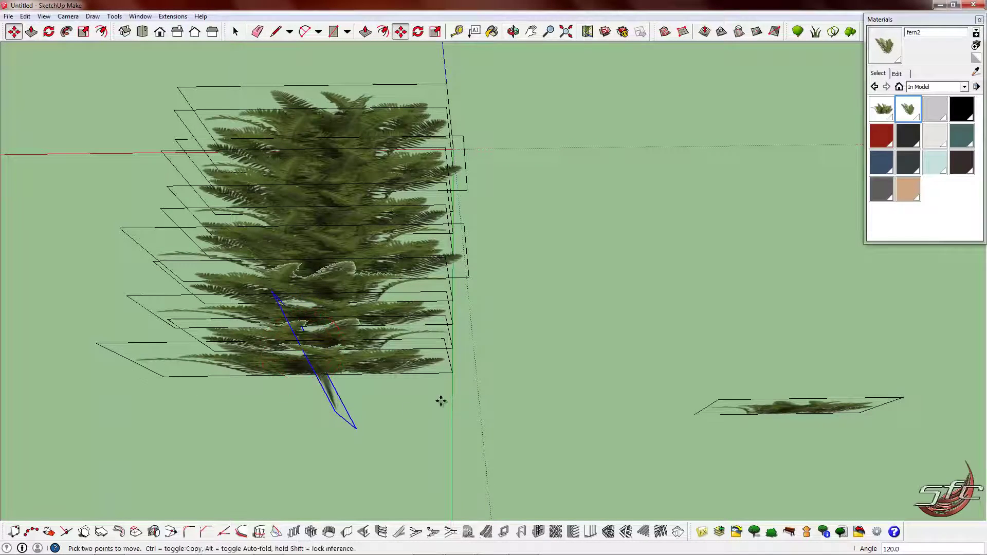
pyautogui.moveTo(441, 401); pyautogui.dragTo(402, 157, button='middle')
pyautogui.moveTo(316, 243); pyautogui.dragTo(454, 366, button='middle')
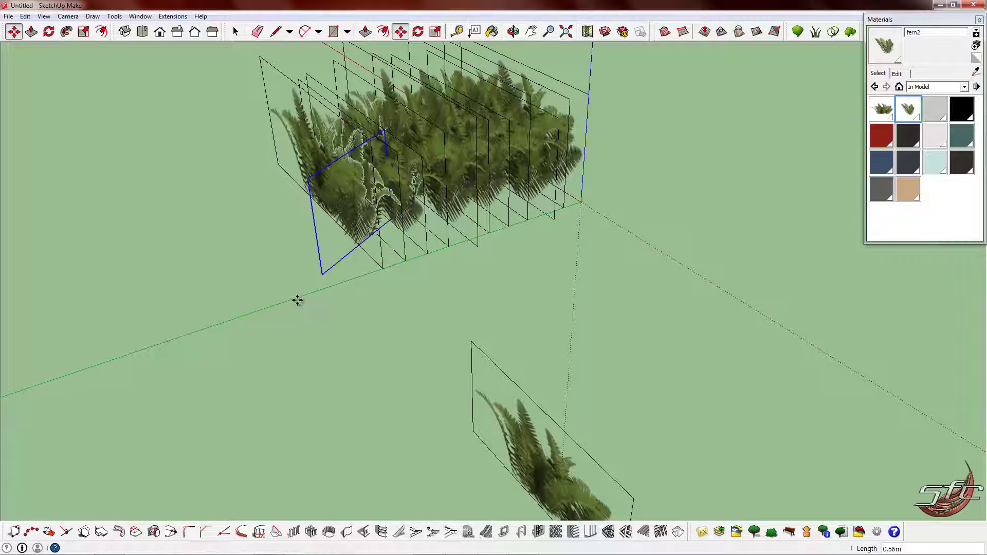
# - Tilt the fern2 group to about 75° so its fronds lean out of the clump
pyautogui.moveTo(298, 300); pyautogui.dragTo(363, 167, button='middle')
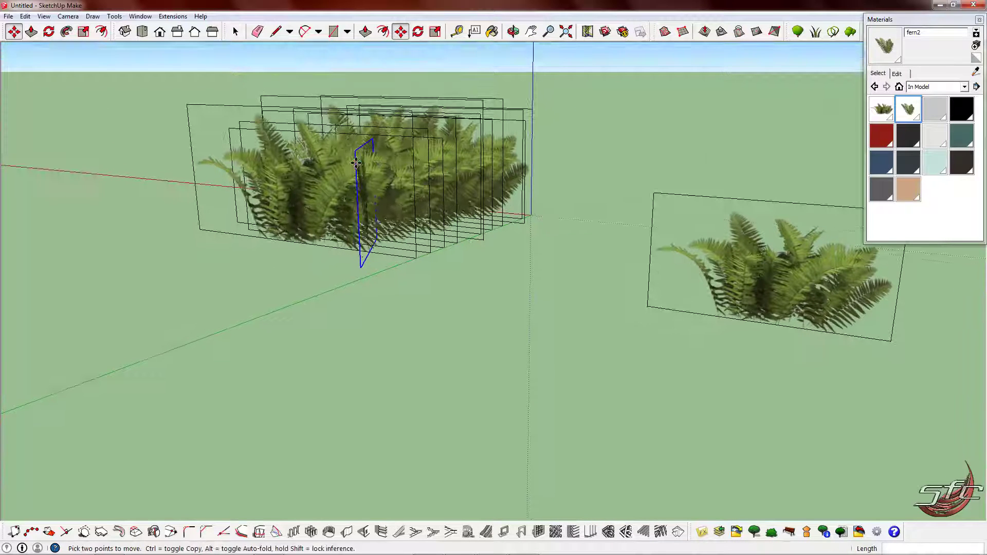
pyautogui.click(356, 163)
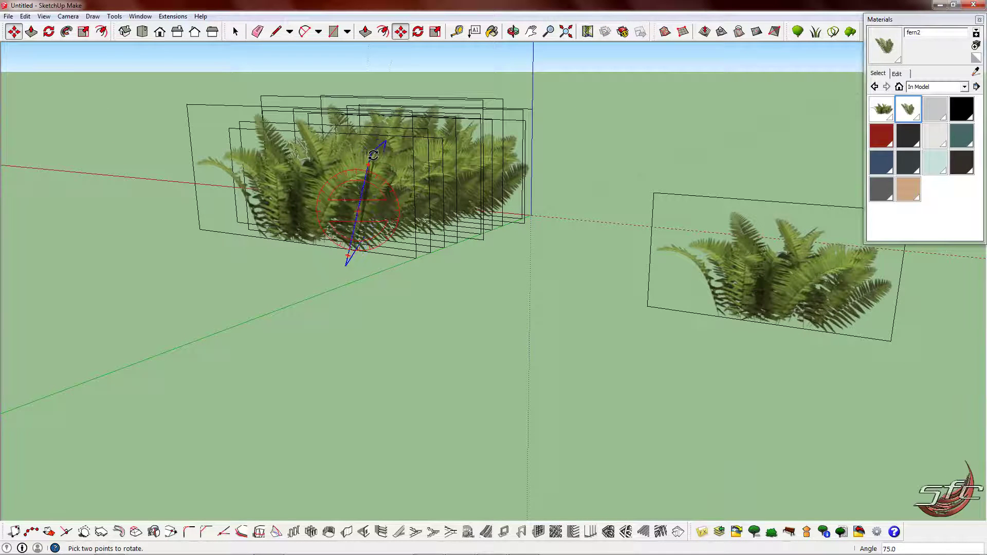
pyautogui.click(373, 154)
# - Copy the tilted fern2 group across the clump's front, lean the copy to 105°, and turn it about 7.3°
pyautogui.moveTo(373, 154); pyautogui.dragTo(435, 261, button='middle')
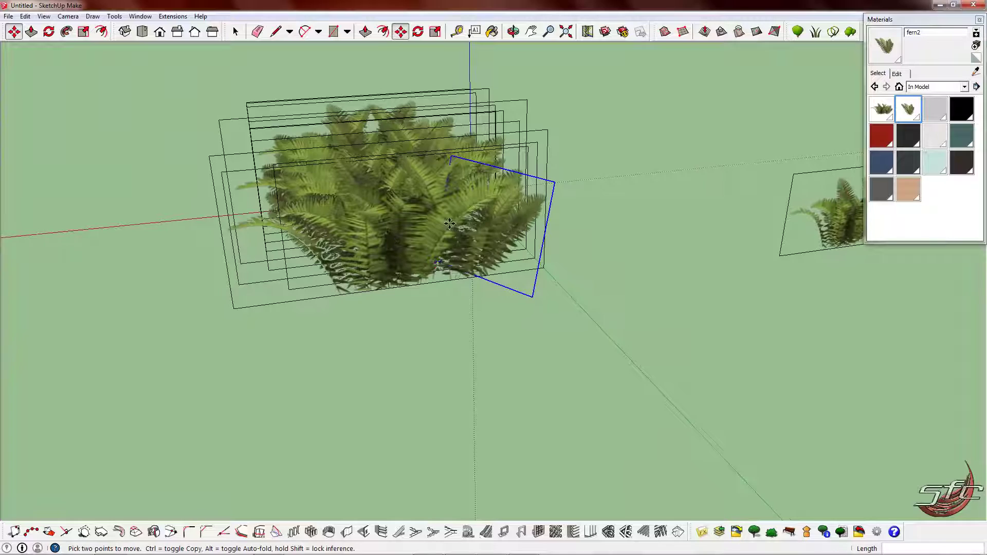
pyautogui.scroll(-2, 509, 256)
pyautogui.moveTo(551, 317); pyautogui.dragTo(550, 320, button='middle')
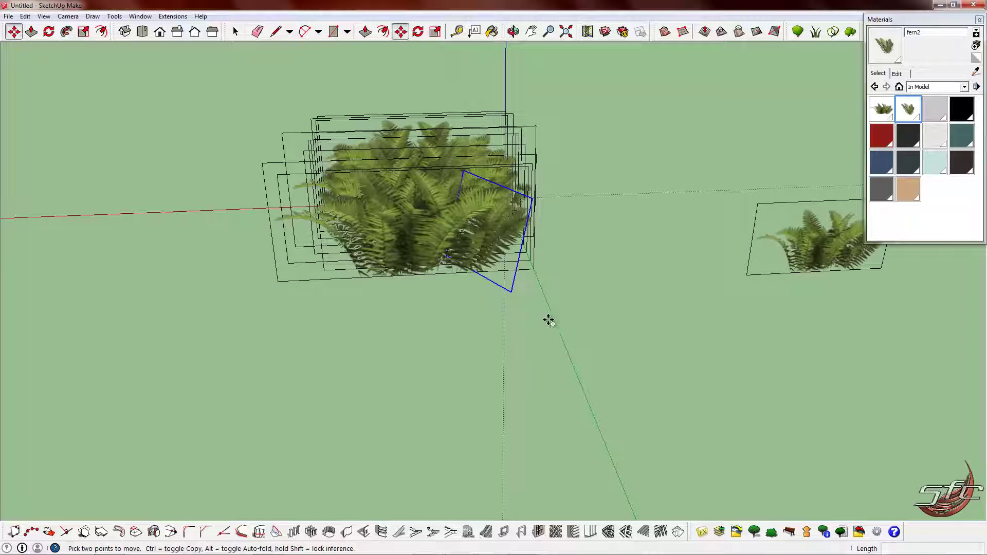
pyautogui.click(548, 320)
pyautogui.press('ctrl')
pyautogui.click(439, 318)
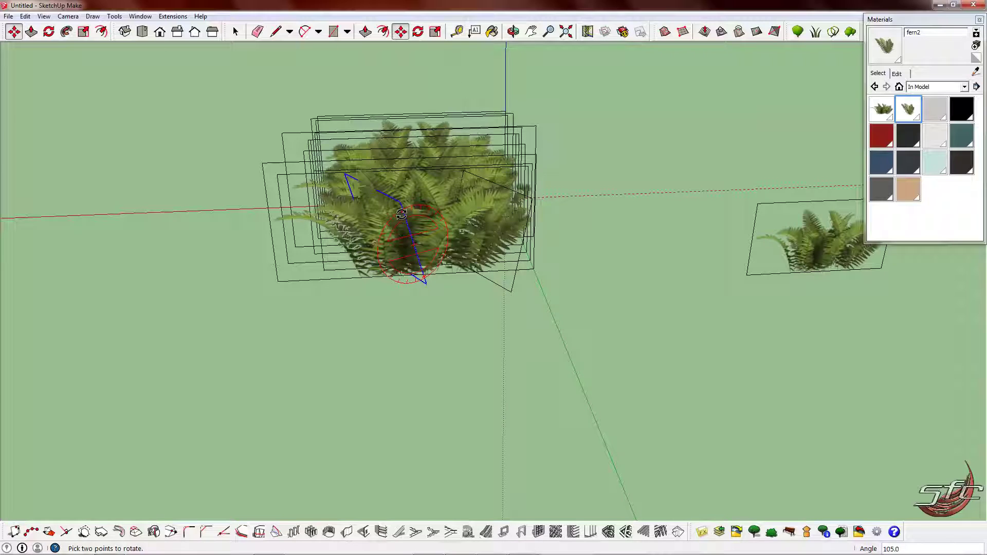
pyautogui.press('m')
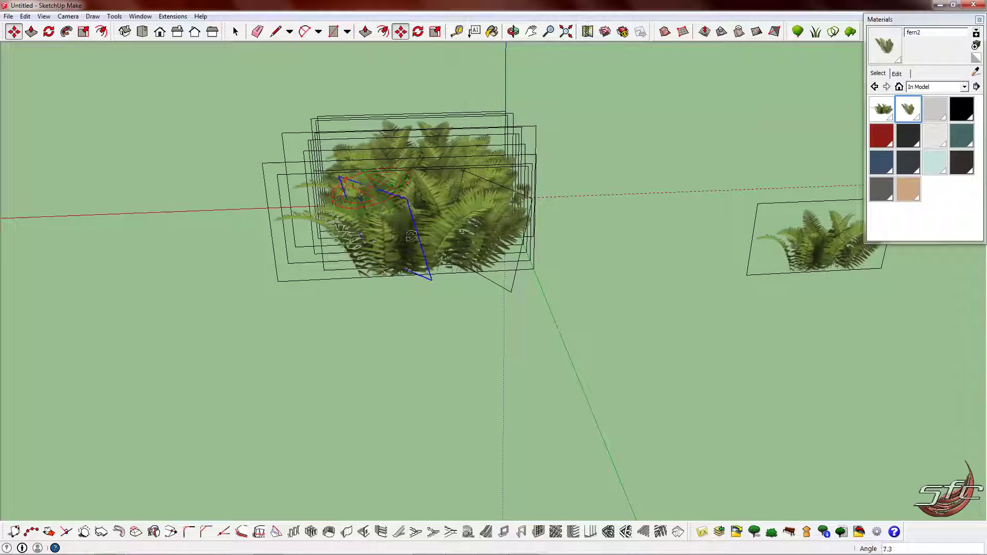
# - Add another copy of the fern2 group about 0.49 m away and rotate it to -68.8°
pyautogui.click(458, 296)
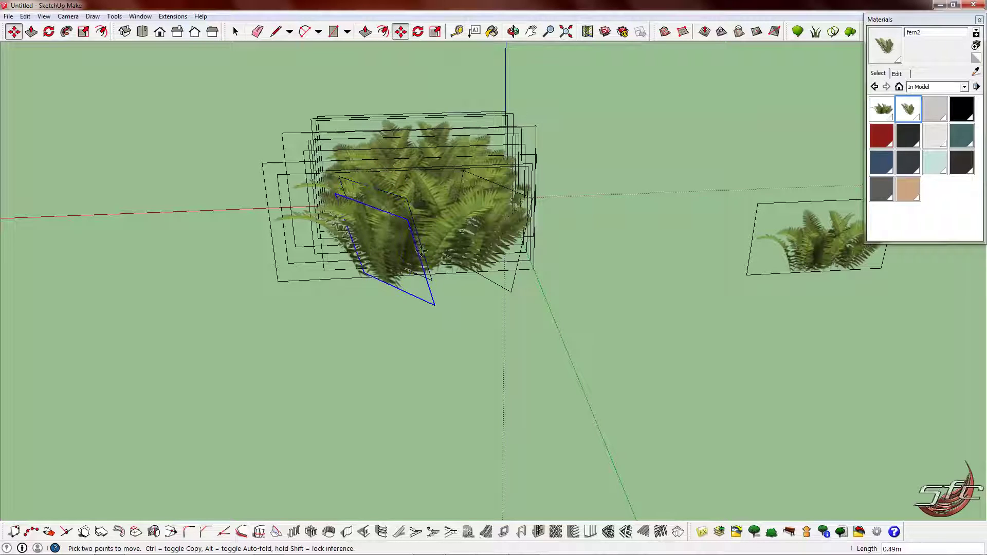
pyautogui.click(396, 212)
pyautogui.click(394, 213)
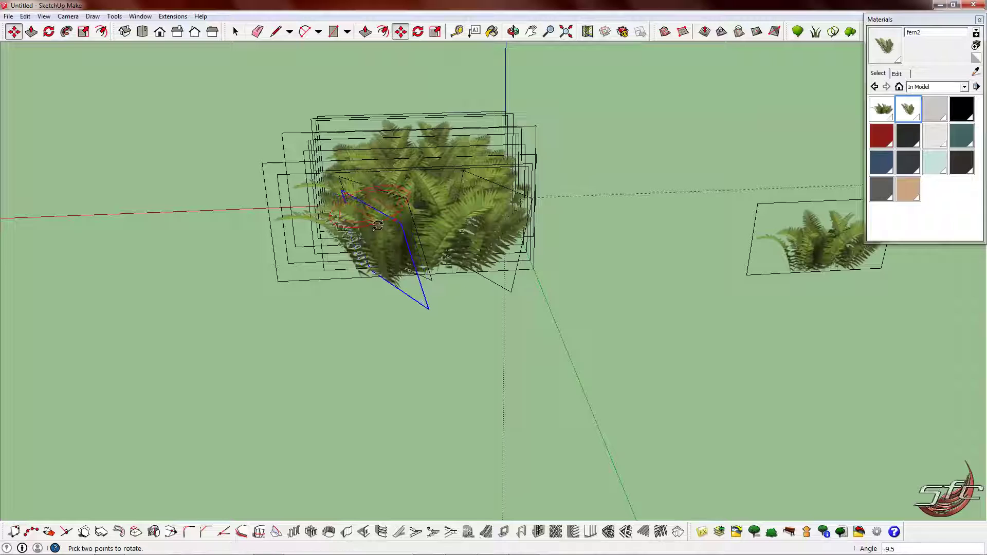
pyautogui.click(346, 225)
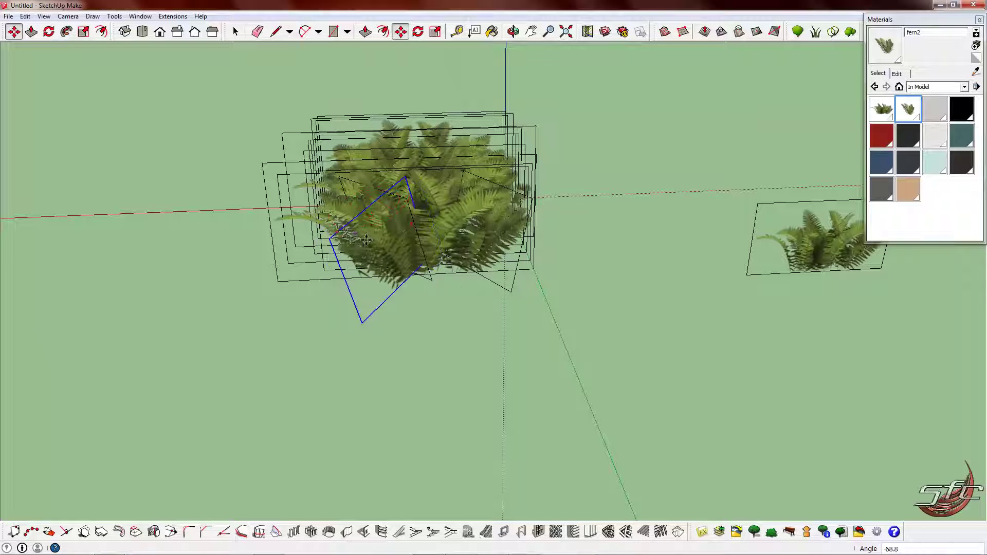
# - Select the separate fern cluster plane with its edges and make it a group
pyautogui.moveTo(575, 210)
pyautogui.mouseDown(button='middle')
pyautogui.moveTo(533, 332)
pyautogui.moveTo(467, 200)
pyautogui.mouseUp(button='middle')
pyautogui.scroll(-3, 533, 333)
pyautogui.scroll(4, 672, 413)
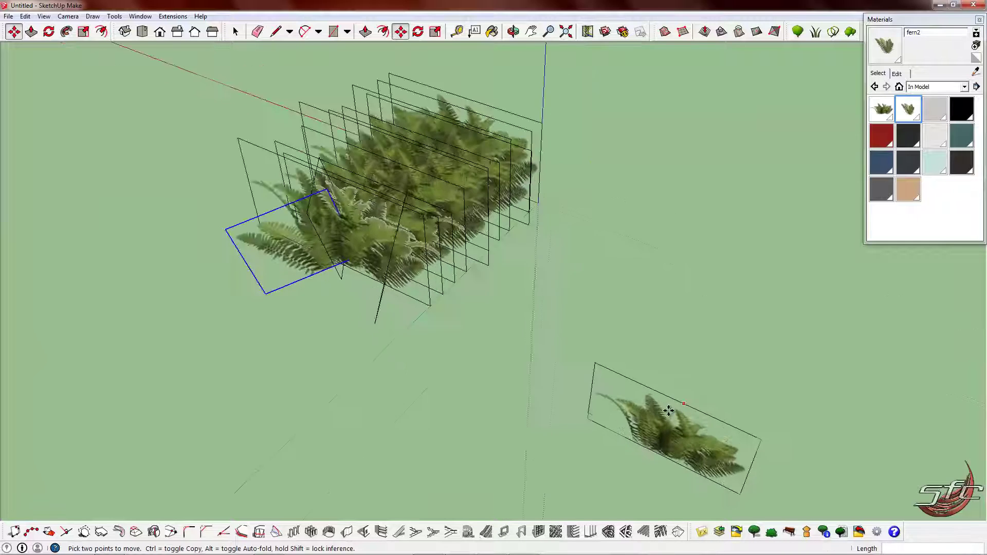
pyautogui.moveTo(672, 412); pyautogui.dragTo(650, 350, button='middle')
pyautogui.press('space')
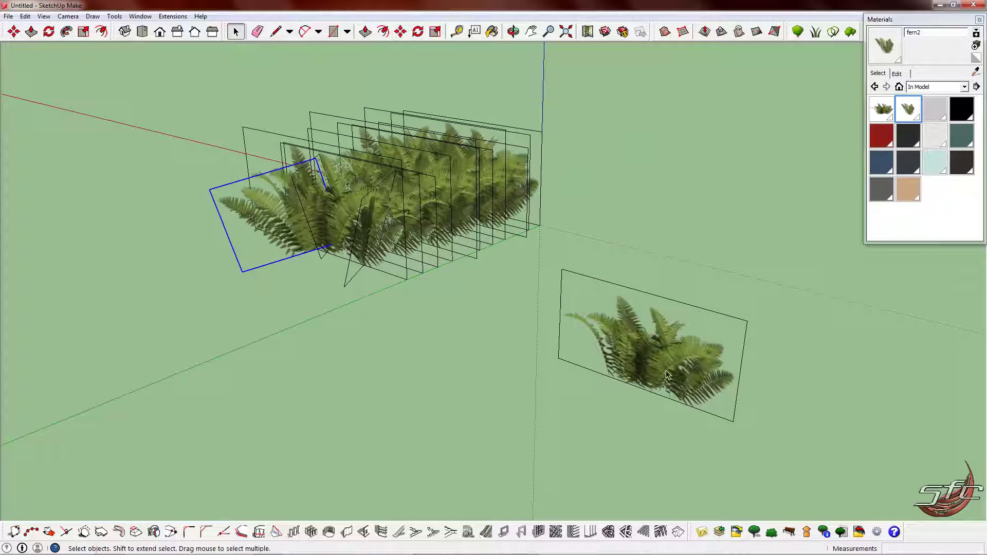
pyautogui.click(636, 322)
pyautogui.rightClick(626, 357)
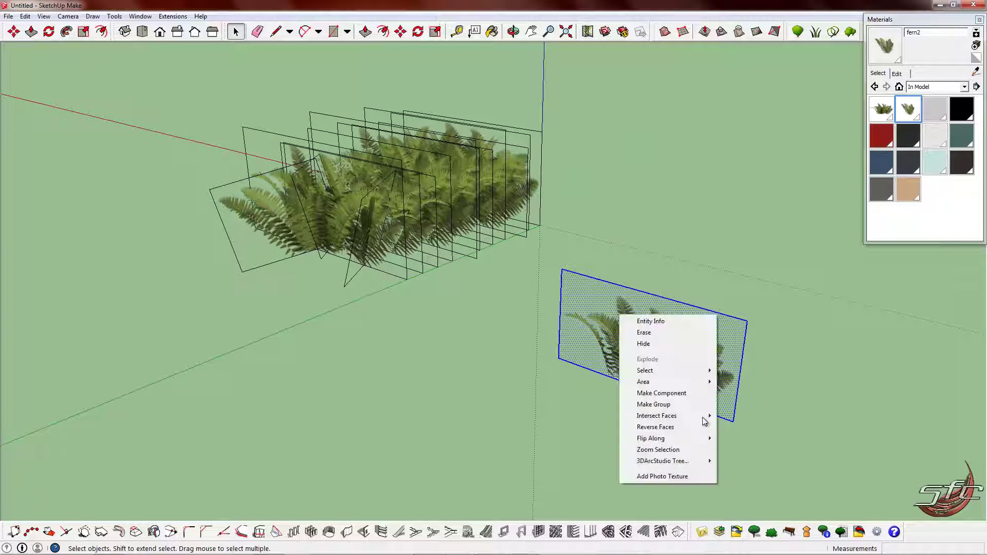
pyautogui.click(670, 403)
# - Scale the fern cluster group taller and widen it by a factor of 1.09 along the red axis
pyautogui.moveTo(510, 302); pyautogui.dragTo(574, 309, button='middle')
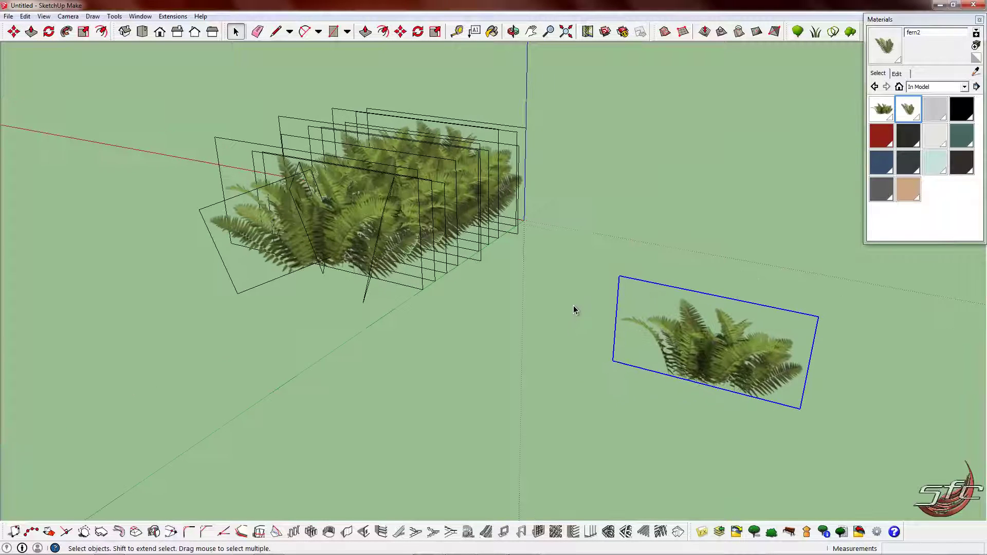
pyautogui.click(435, 32)
pyautogui.moveTo(712, 294); pyautogui.dragTo(719, 247)
pyautogui.moveTo(602, 300); pyautogui.dragTo(601, 299)
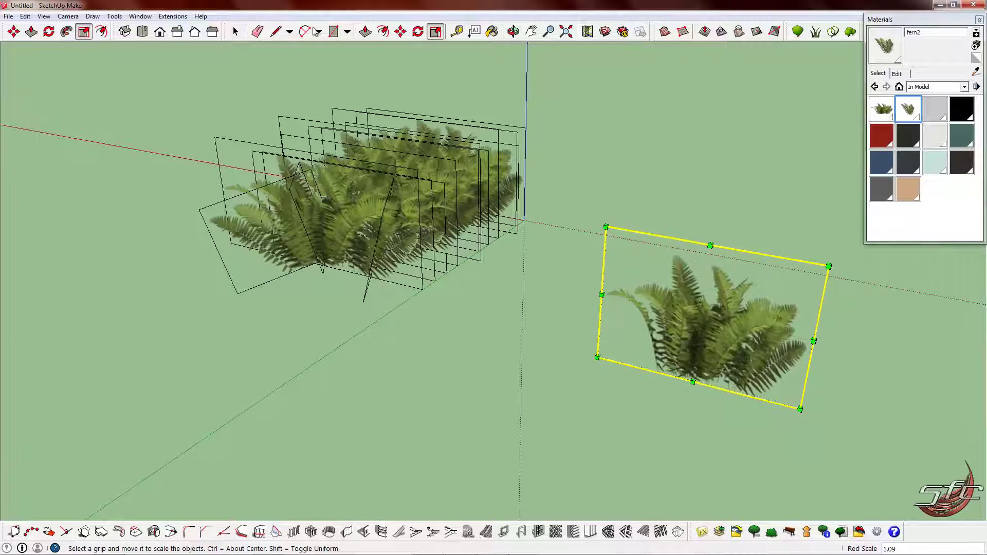
# - Move the scaled fern cluster group against the layered clump and rotate it -89.5° about the vertical axis
pyautogui.press('space')
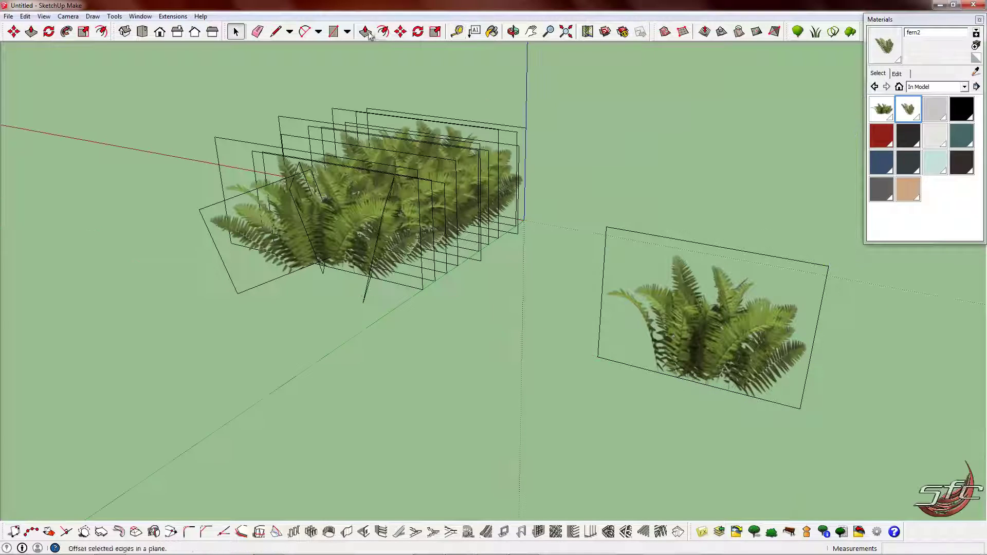
pyautogui.click(664, 290)
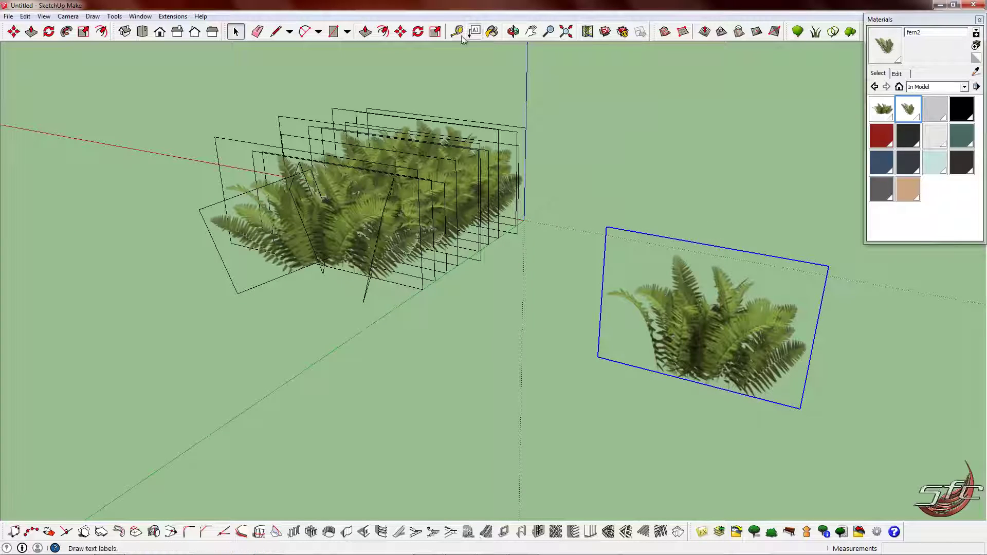
pyautogui.click(400, 31)
pyautogui.click(828, 307)
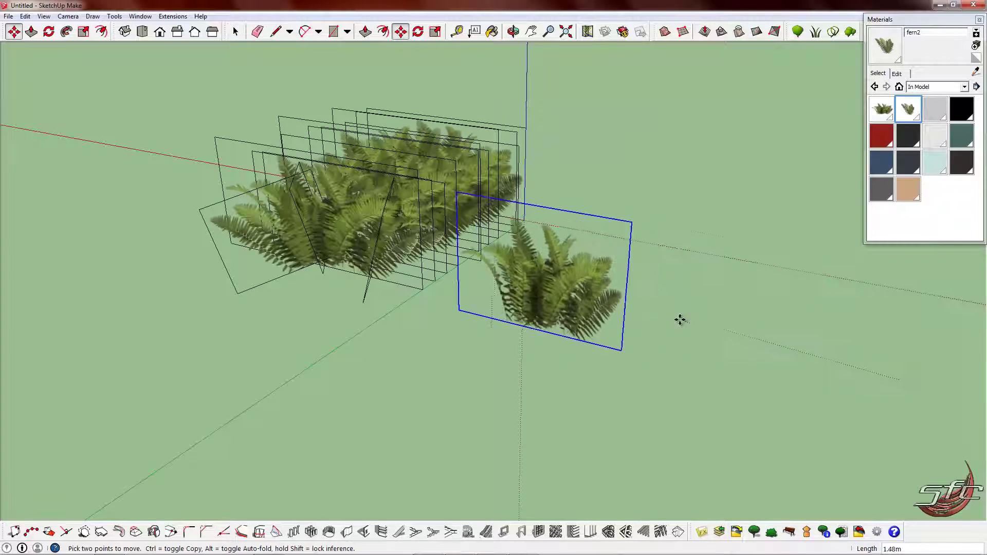
pyautogui.moveTo(478, 290); pyautogui.dragTo(382, 246, button='middle')
pyautogui.press('q')
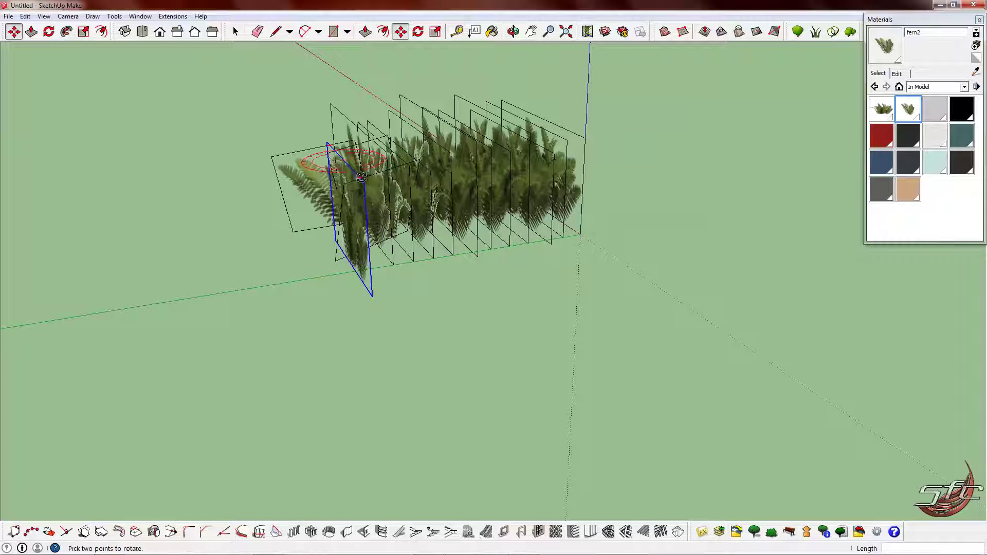
pyautogui.click(362, 177)
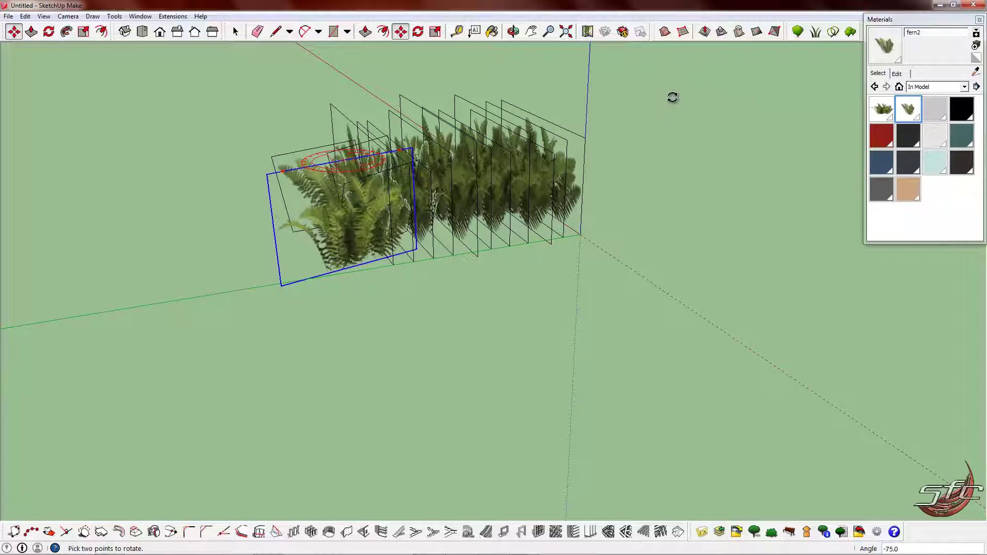
pyautogui.moveTo(654, 93); pyautogui.dragTo(613, 284, button='middle')
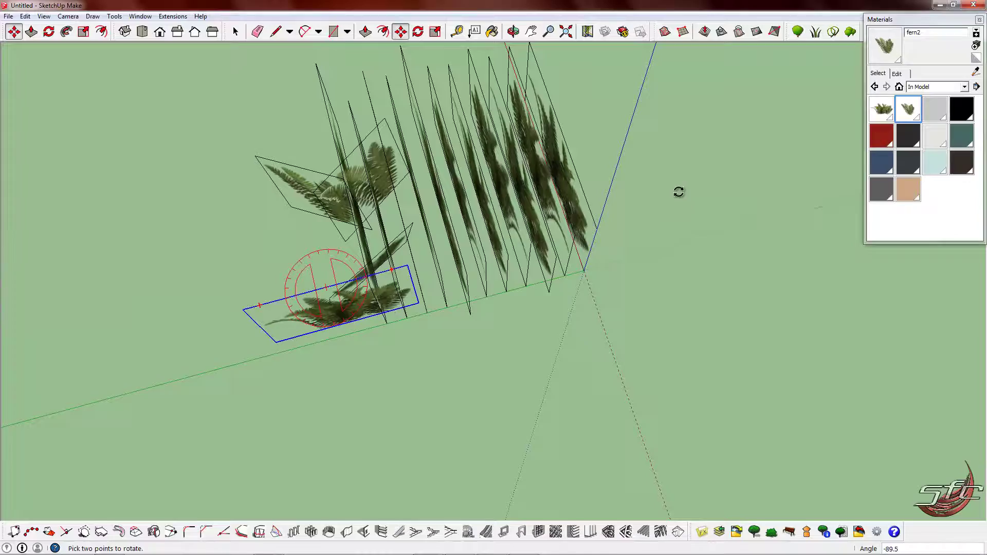
pyautogui.click(679, 191)
# - Shift the fern cluster group about 1.73 m along the clump's side and rotate it to about -66.3°
pyautogui.moveTo(364, 341); pyautogui.dragTo(480, 226, button='middle')
pyautogui.moveTo(462, 263); pyautogui.dragTo(358, 358, button='middle')
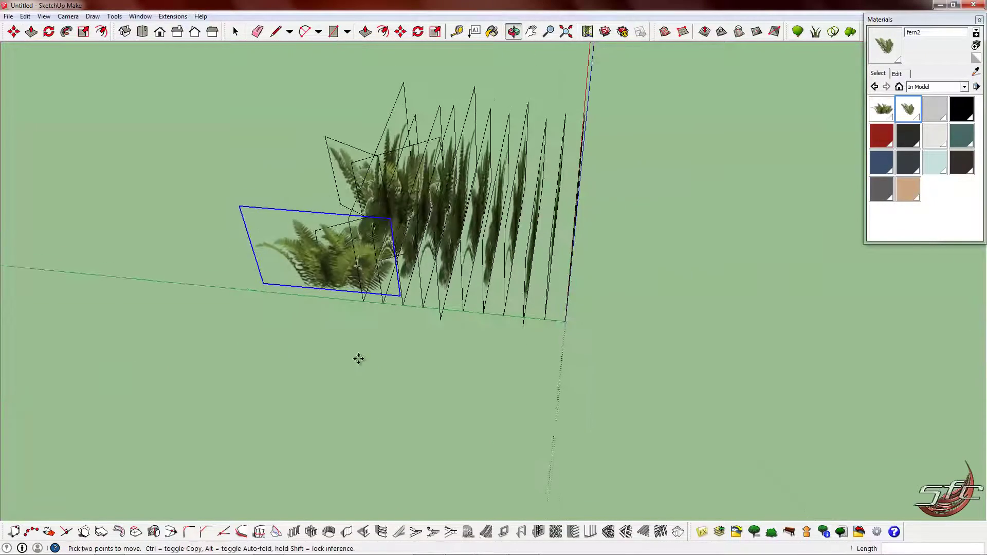
pyautogui.click(358, 359)
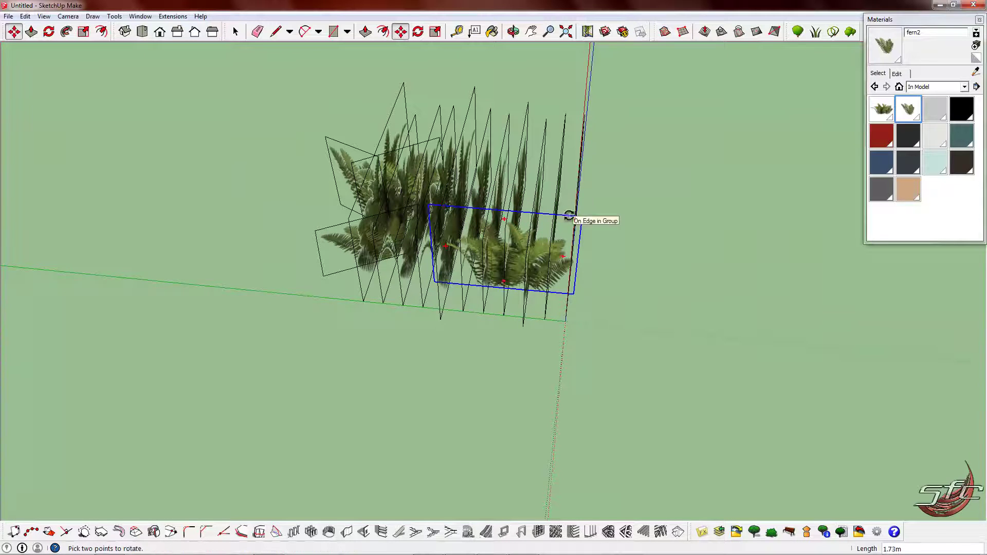
pyautogui.click(569, 214)
pyautogui.click(571, 198)
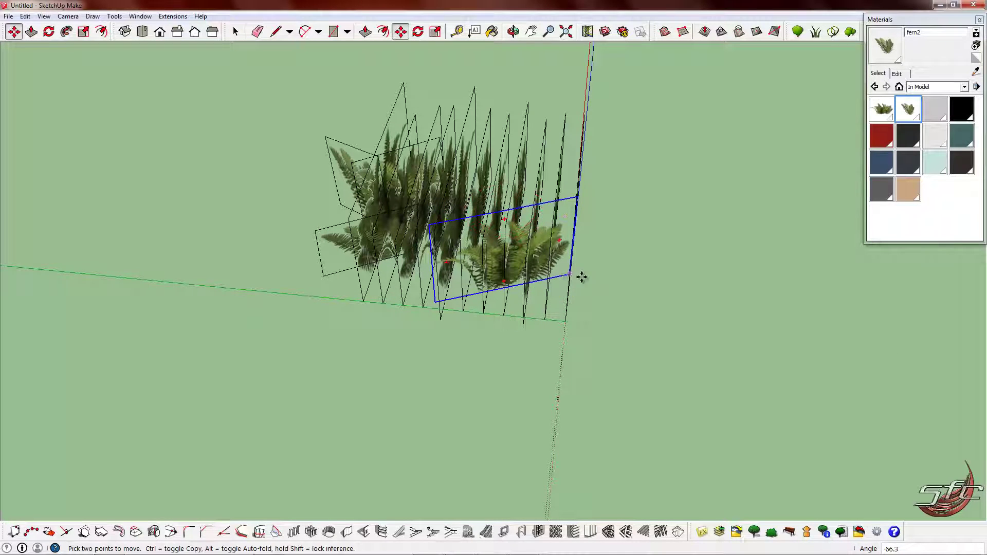
pyautogui.moveTo(579, 277); pyautogui.dragTo(545, 330, button='middle')
pyautogui.moveTo(433, 275); pyautogui.dragTo(466, 298, button='middle')
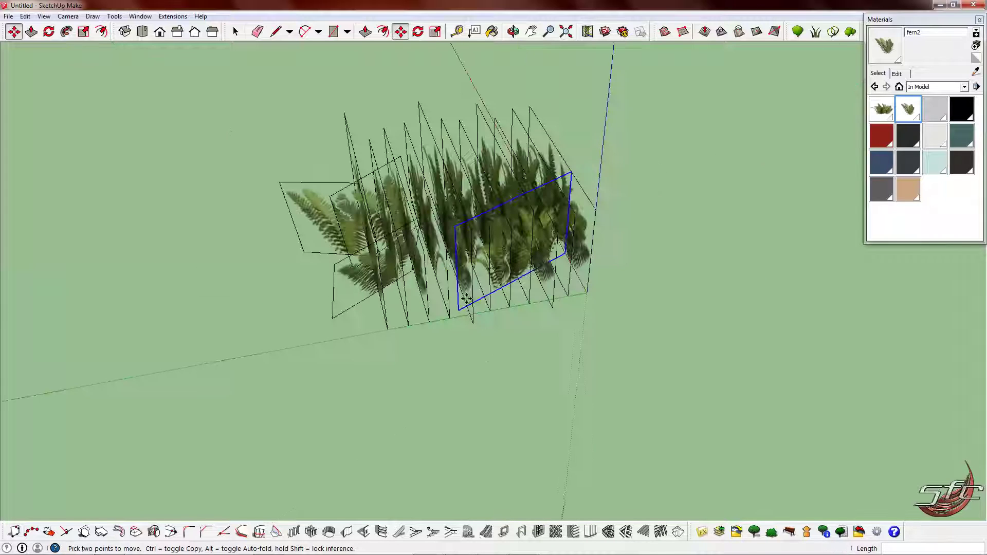
# - Turn off the edge display and examine the fern clump's density from the sides and from above
pyautogui.moveTo(571, 317); pyautogui.dragTo(505, 303, button='middle')
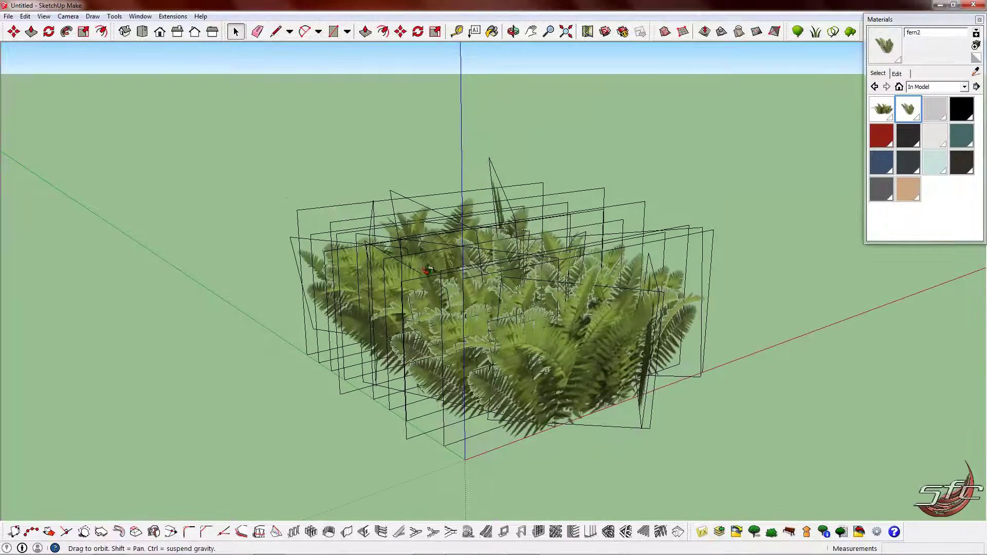
pyautogui.moveTo(426, 270); pyautogui.dragTo(569, 279, button='middle')
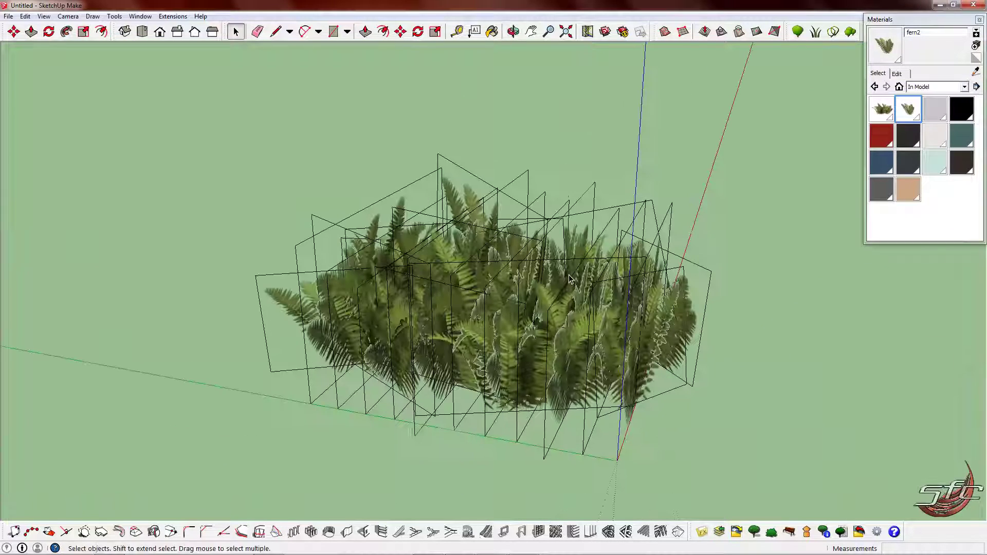
pyautogui.click(44, 17)
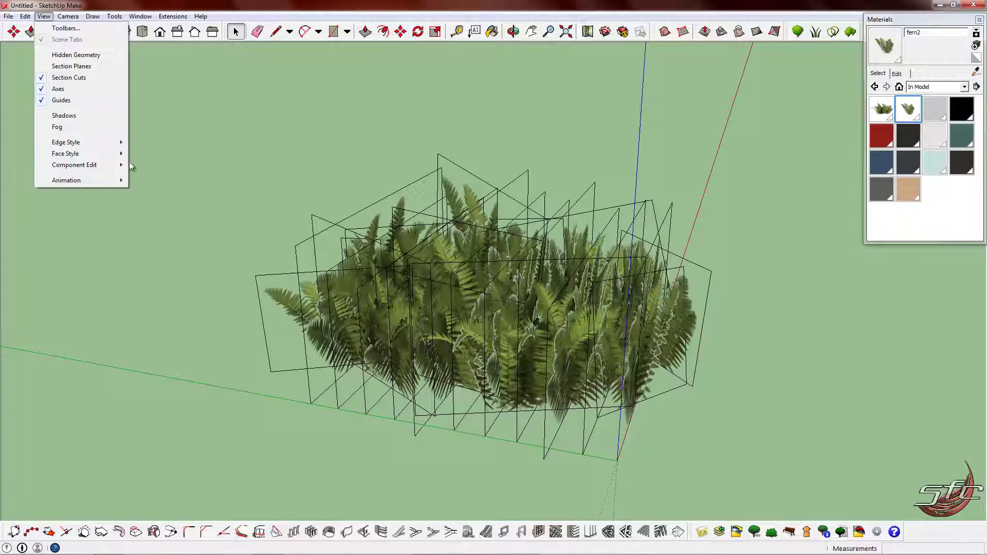
pyautogui.moveTo(115, 143)
pyautogui.click(151, 142)
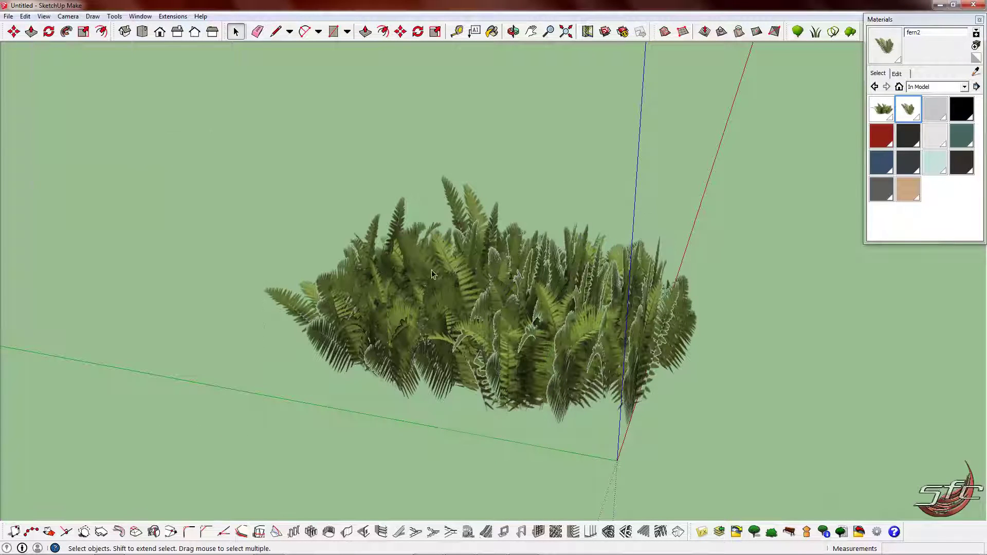
pyautogui.moveTo(463, 334); pyautogui.dragTo(316, 280, button='middle')
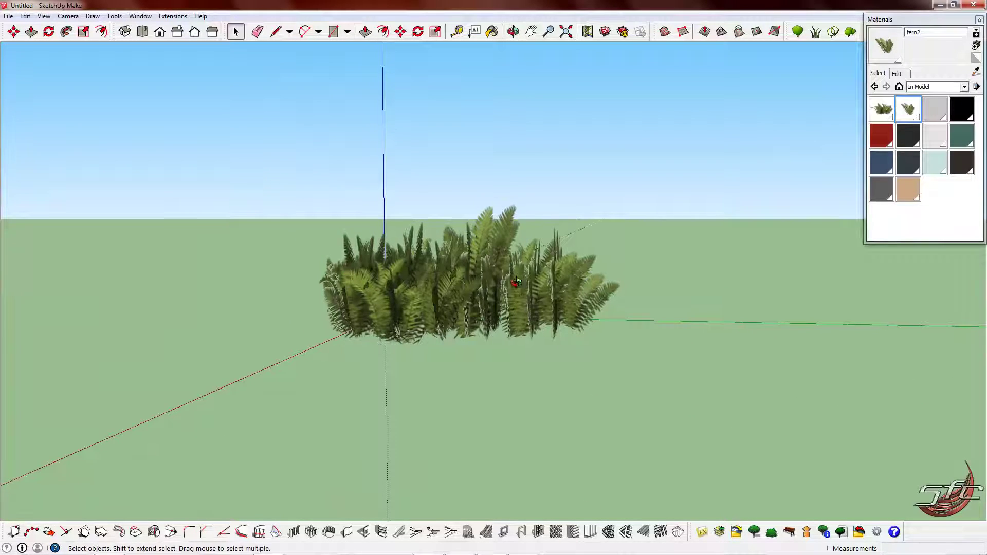
pyautogui.moveTo(560, 288); pyautogui.dragTo(515, 407, button='middle')
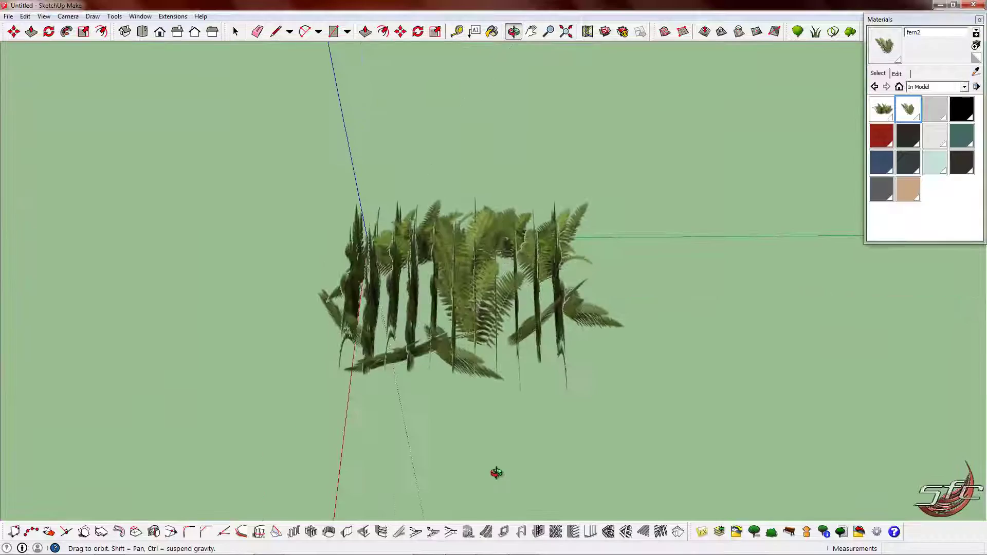
pyautogui.moveTo(496, 473); pyautogui.dragTo(514, 370)
pyautogui.press('space')
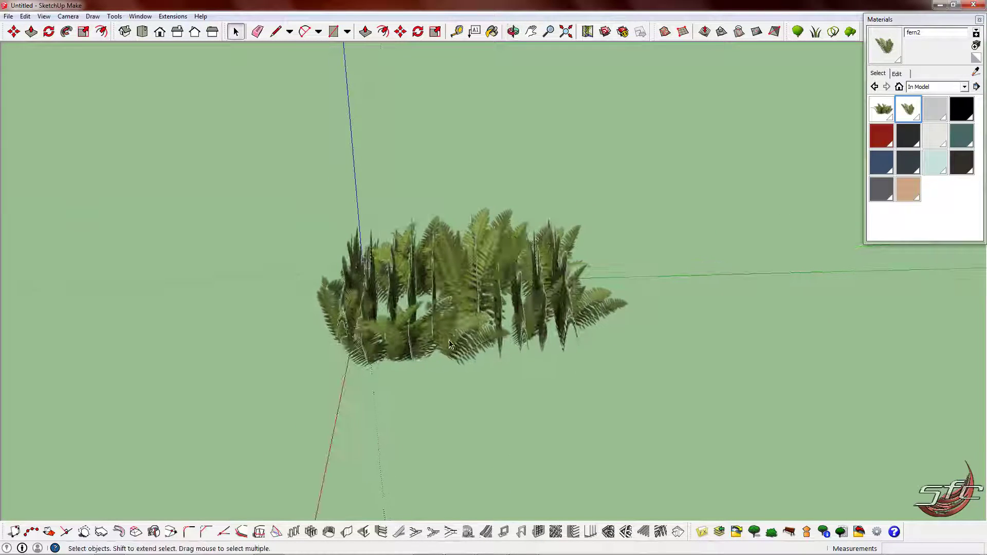
pyautogui.moveTo(498, 278); pyautogui.dragTo(465, 352, button='middle')
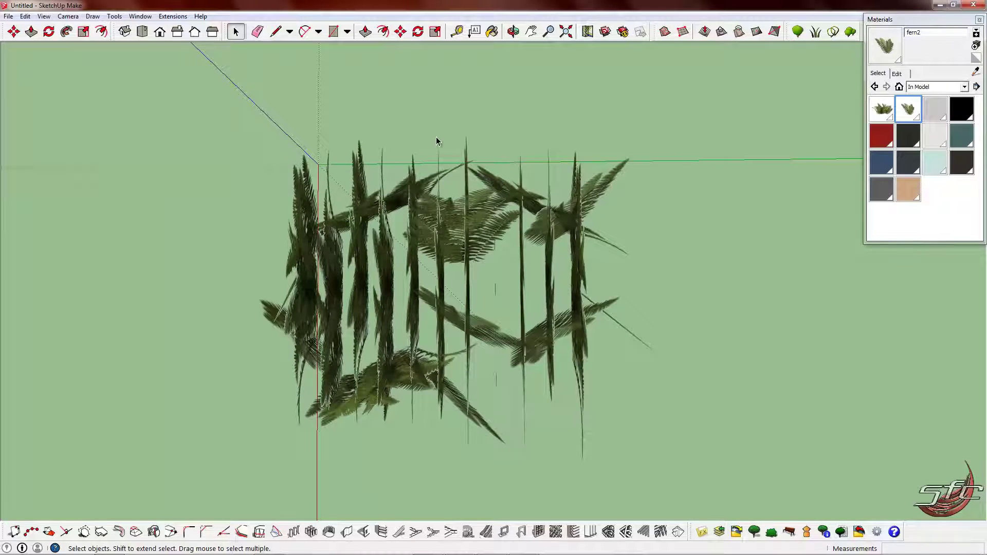
# - Leave the Move tool, hide the model edges and review the filled-out fern clump from all around
pyautogui.scroll(-1, 438, 144)
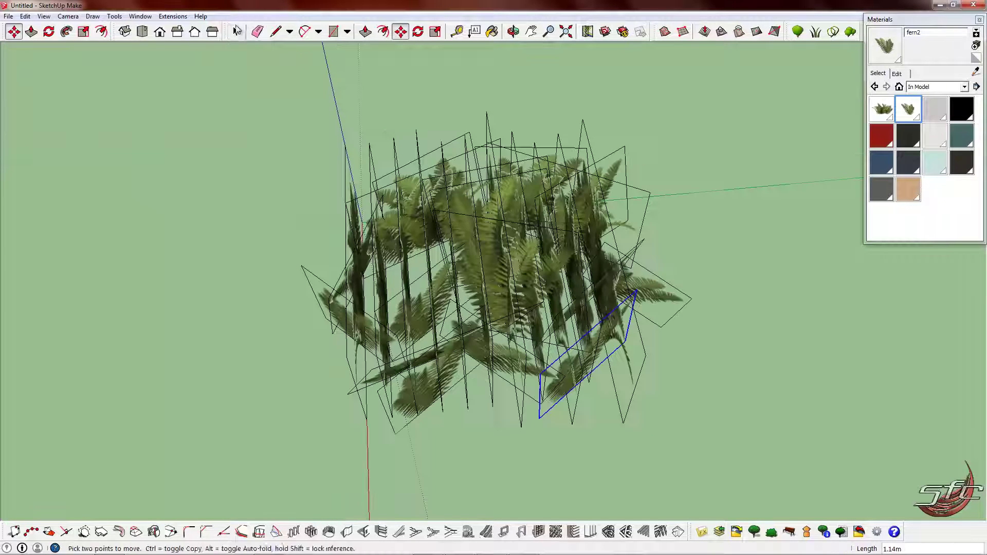
pyautogui.click(236, 32)
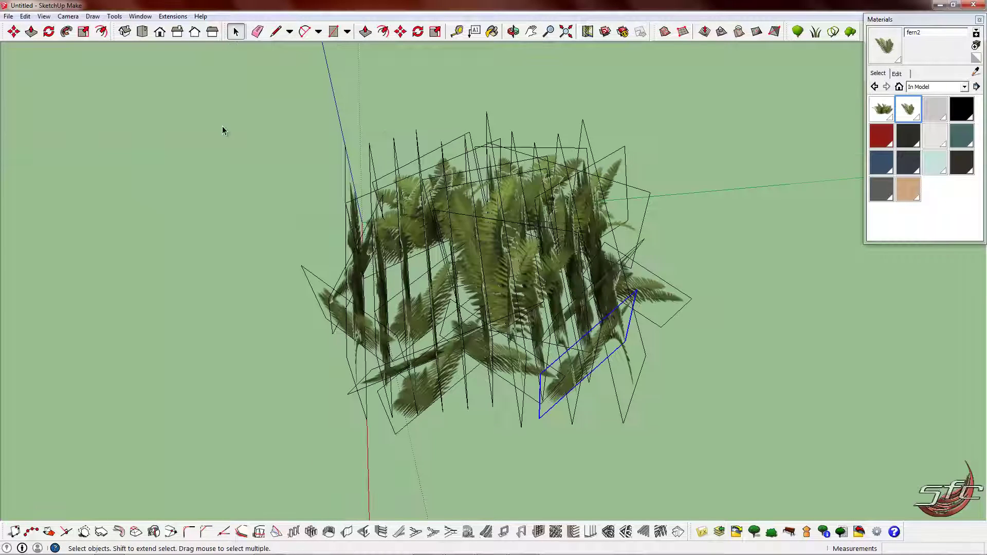
pyautogui.moveTo(222, 130); pyautogui.dragTo(362, 165, button='middle')
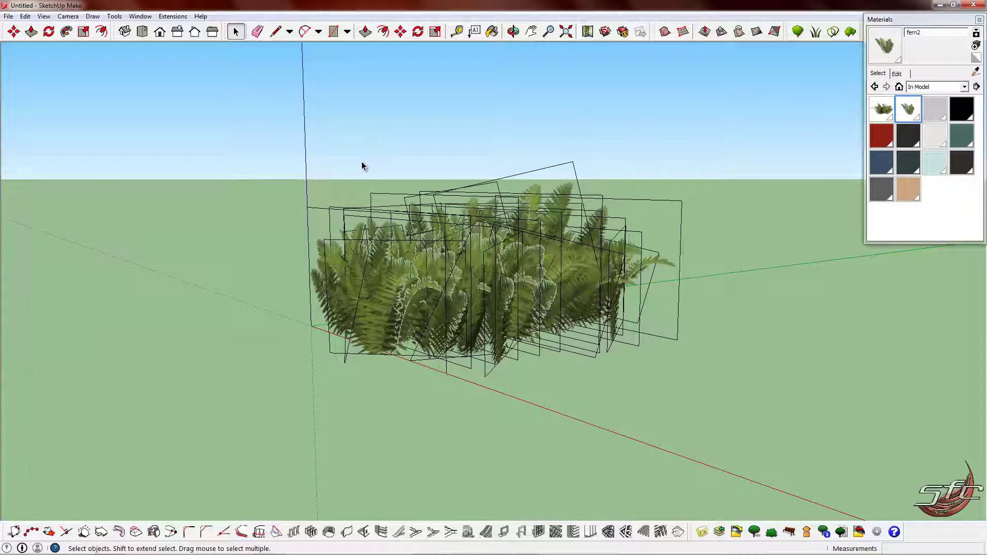
pyautogui.moveTo(587, 236); pyautogui.dragTo(451, 187, button='middle')
pyautogui.click(43, 16)
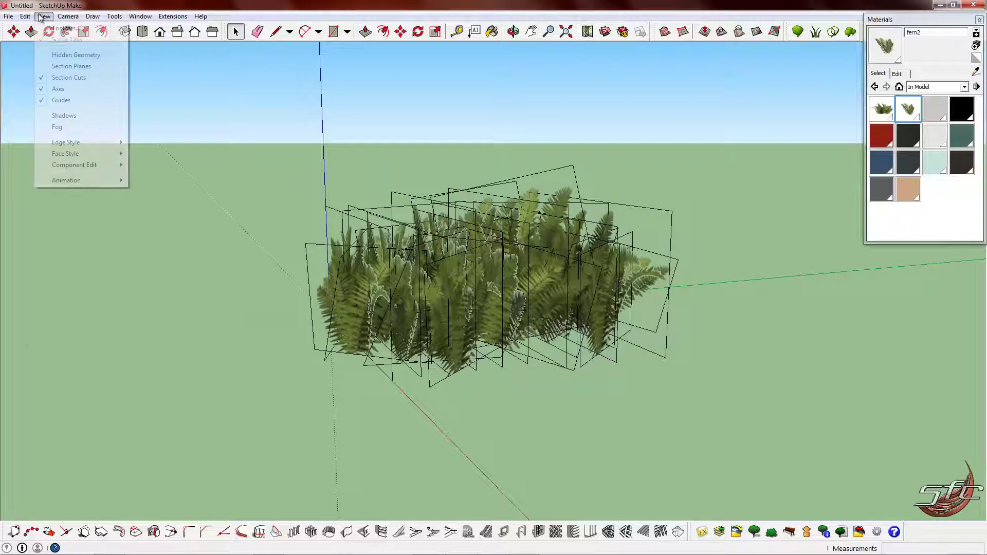
pyautogui.moveTo(103, 143)
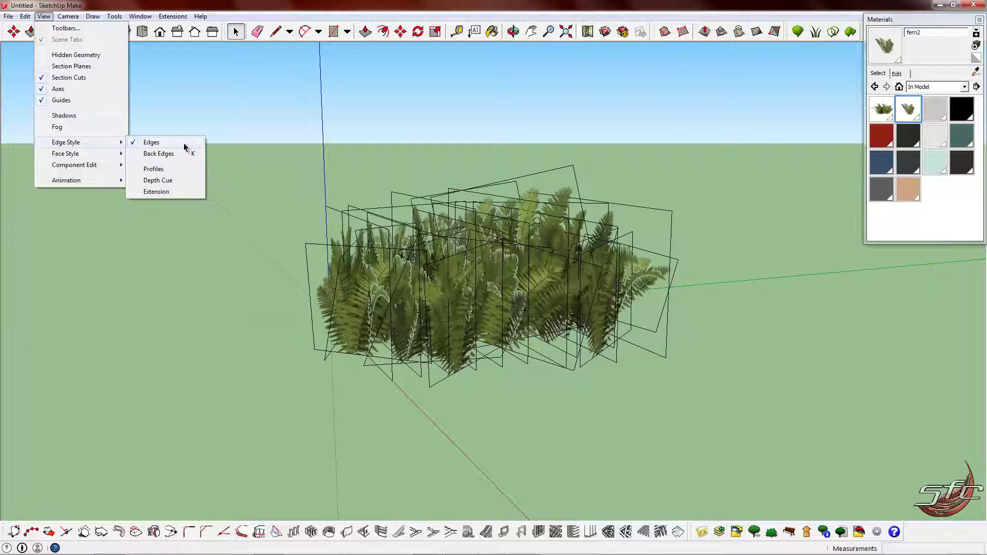
pyautogui.click(181, 142)
pyautogui.moveTo(411, 257); pyautogui.dragTo(308, 265, button='middle')
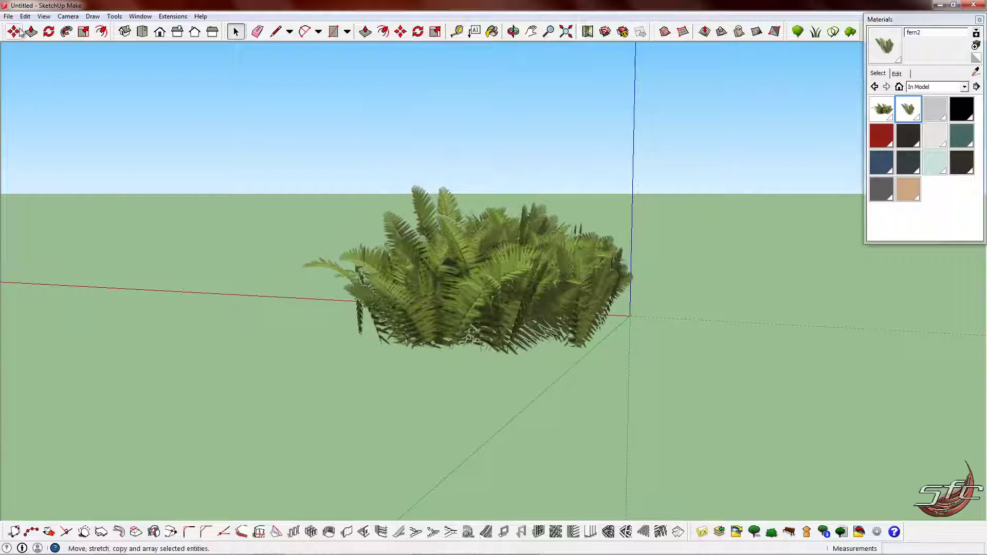
pyautogui.moveTo(247, 263); pyautogui.dragTo(362, 204, button='middle')
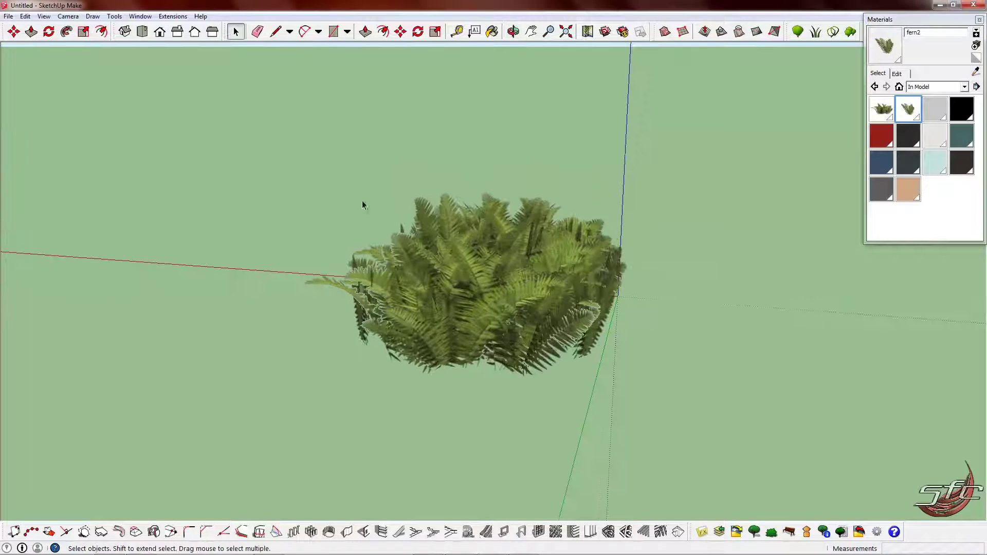
# - Turn the edge display back on and select all the planes and groups of the fern clump
pyautogui.click(44, 16)
pyautogui.moveTo(95, 143)
pyautogui.click(154, 143)
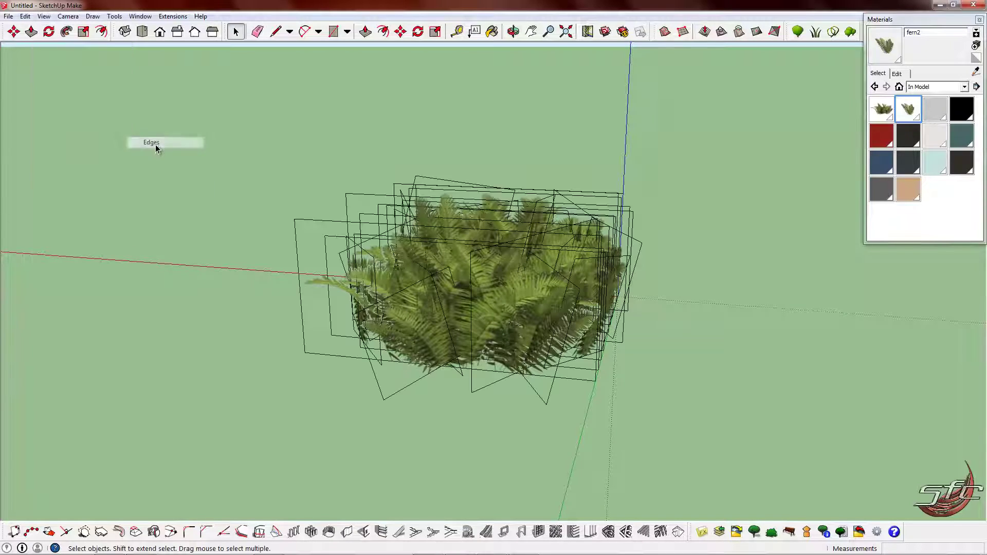
pyautogui.moveTo(293, 216); pyautogui.dragTo(315, 253, button='middle')
pyautogui.moveTo(282, 179); pyautogui.dragTo(527, 396)
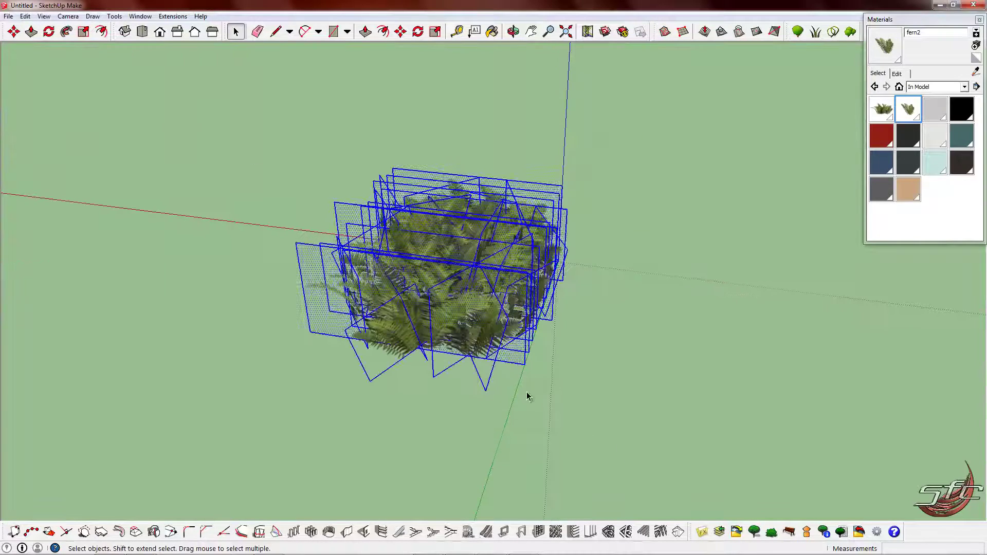
pyautogui.moveTo(526, 392); pyautogui.dragTo(436, 340, button='middle')
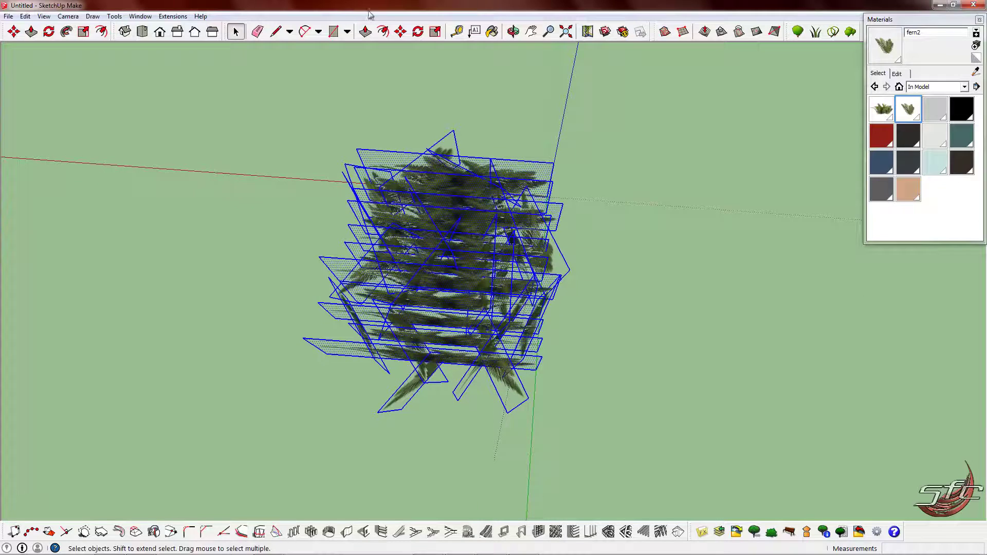
# - Centre the selected fern clump on the origin in top view, shifting it about 0.99 m along the red axis
pyautogui.click(400, 31)
pyautogui.click(142, 31)
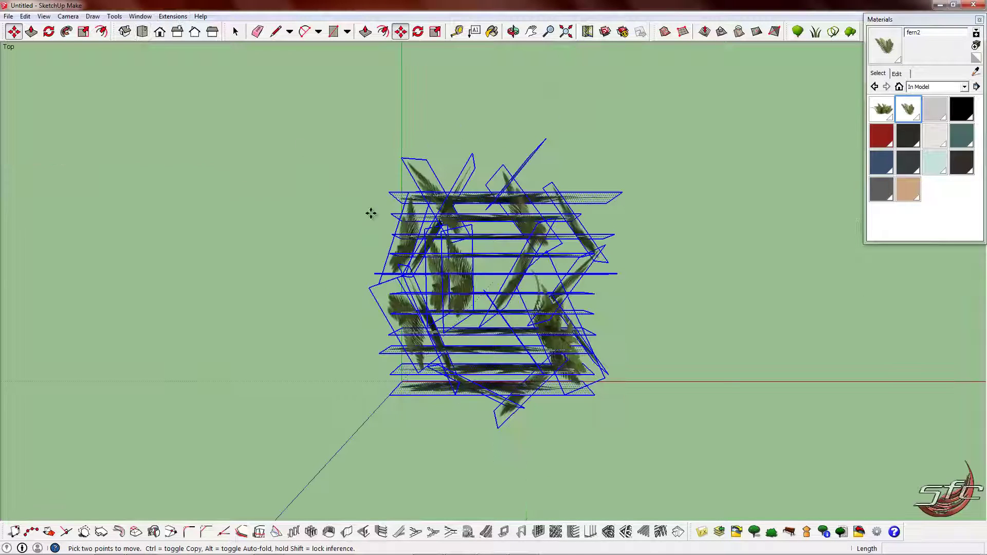
pyautogui.scroll(-2, 478, 154)
pyautogui.click(584, 147)
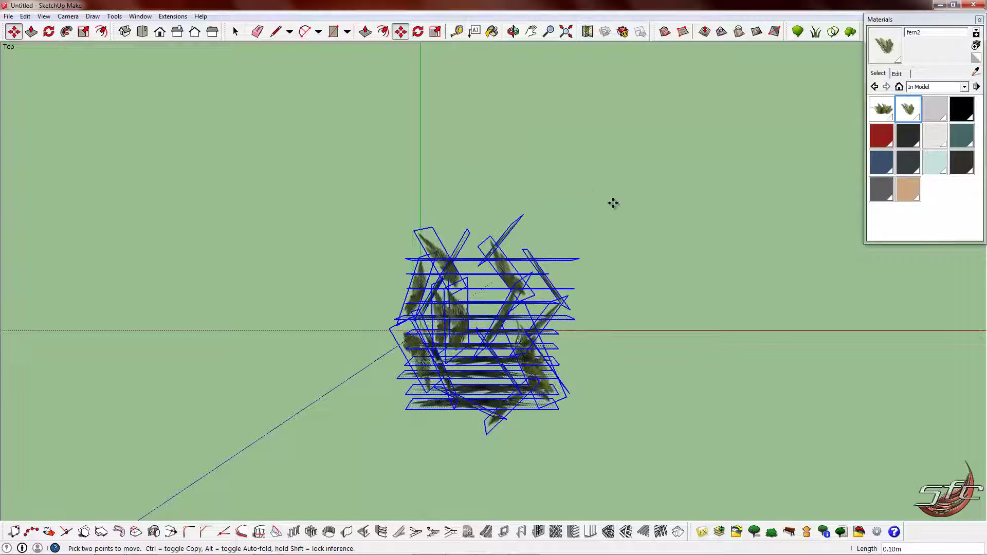
pyautogui.click(567, 203)
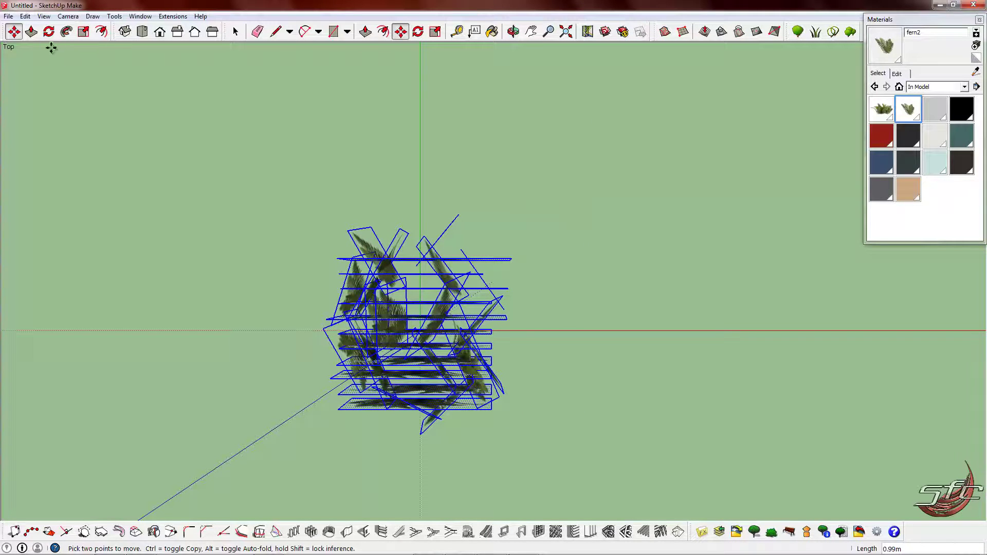
# - Export the fern clump as the COLLADA file shub.dae in My Documents, replacing the existing file
pyautogui.click(8, 16)
pyautogui.moveTo(128, 177)
pyautogui.click(187, 176)
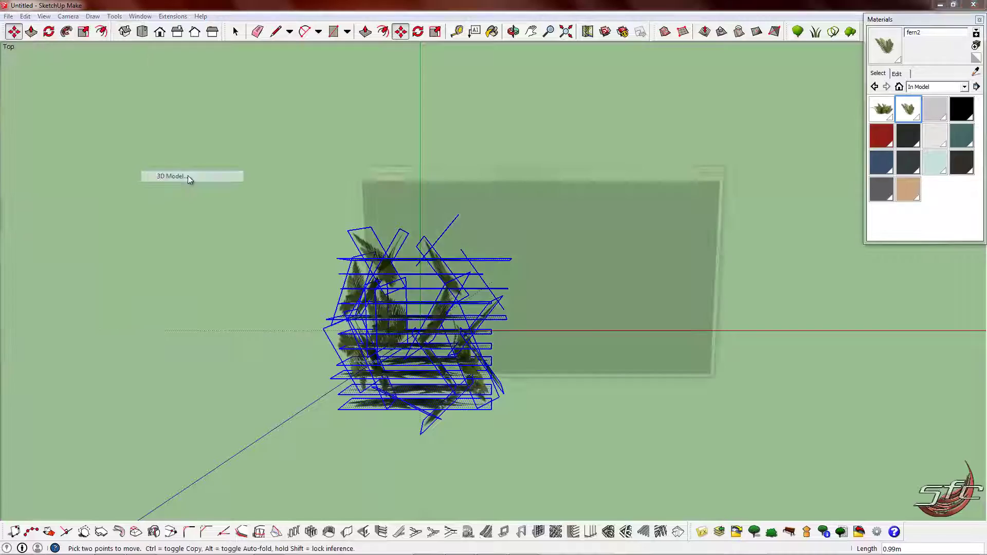
pyautogui.write('s')
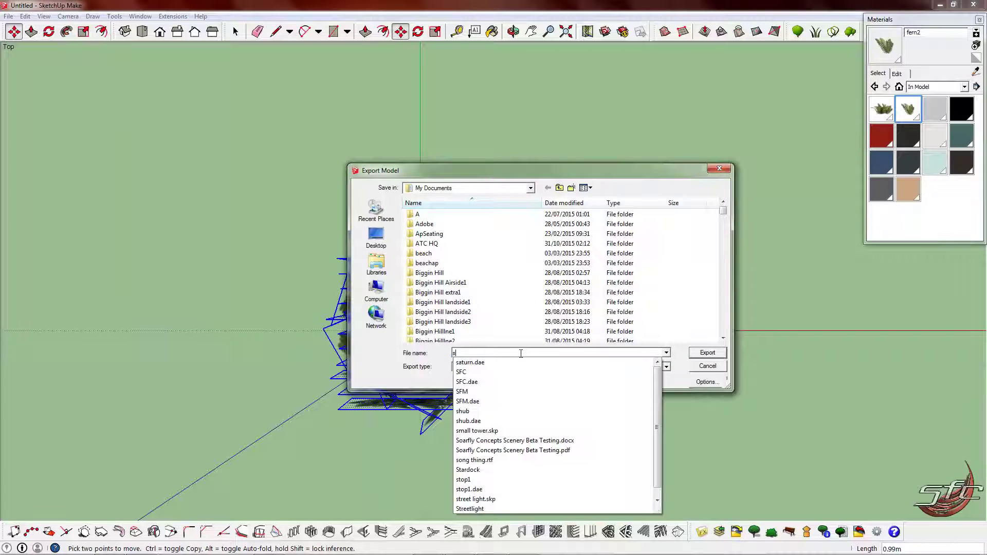
pyautogui.write('hrub')
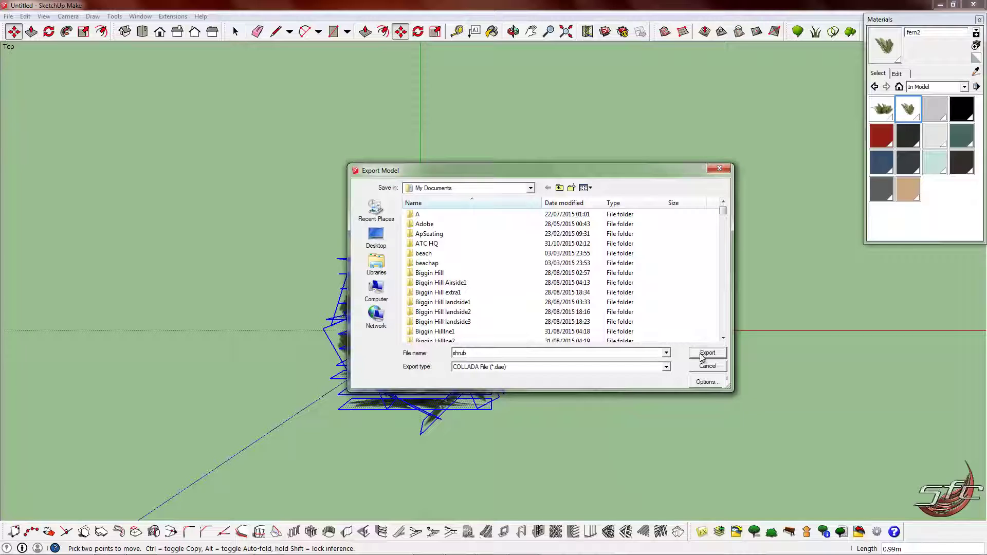
pyautogui.press('BackSpace')
pyautogui.press('BackSpace')
pyautogui.press('BackSpace')
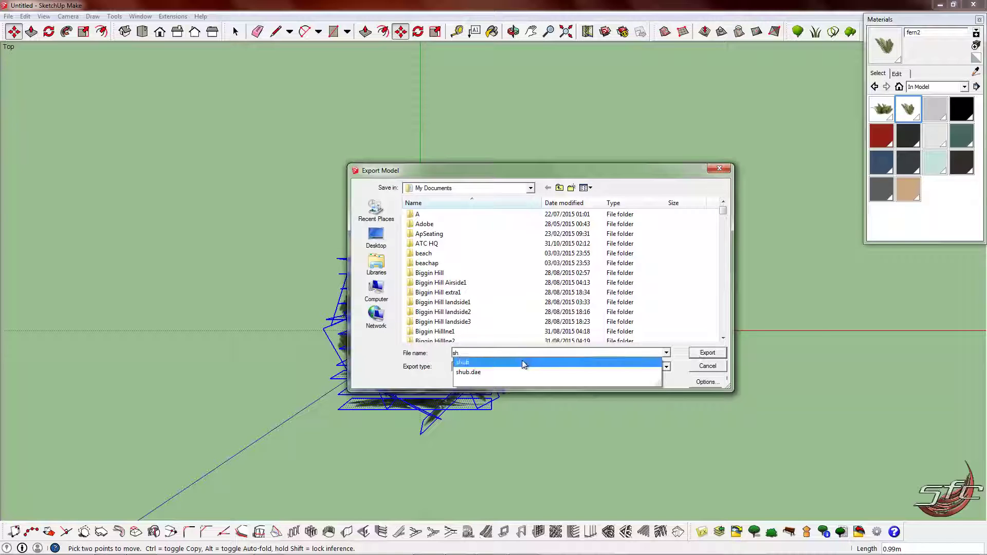
pyautogui.click(520, 372)
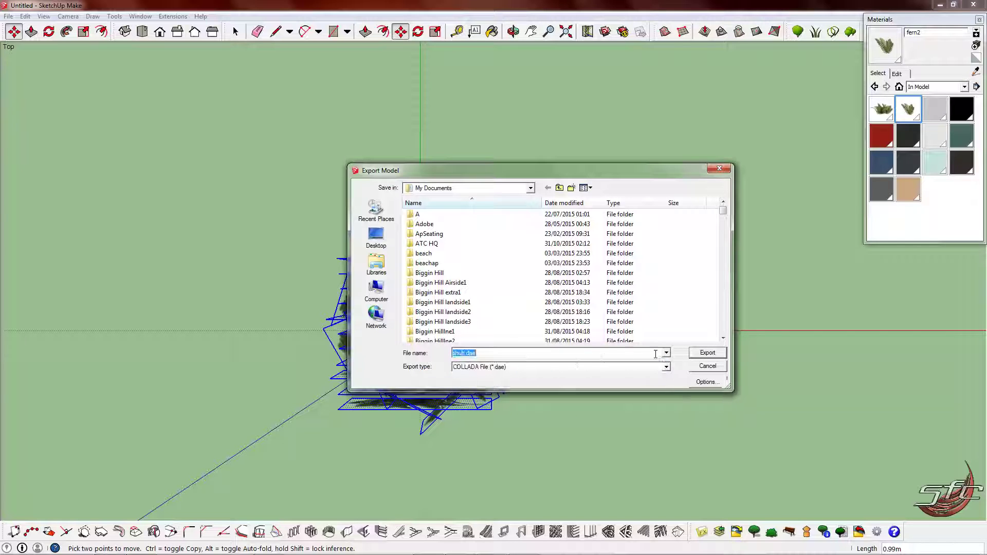
pyautogui.click(707, 353)
pyautogui.click(524, 286)
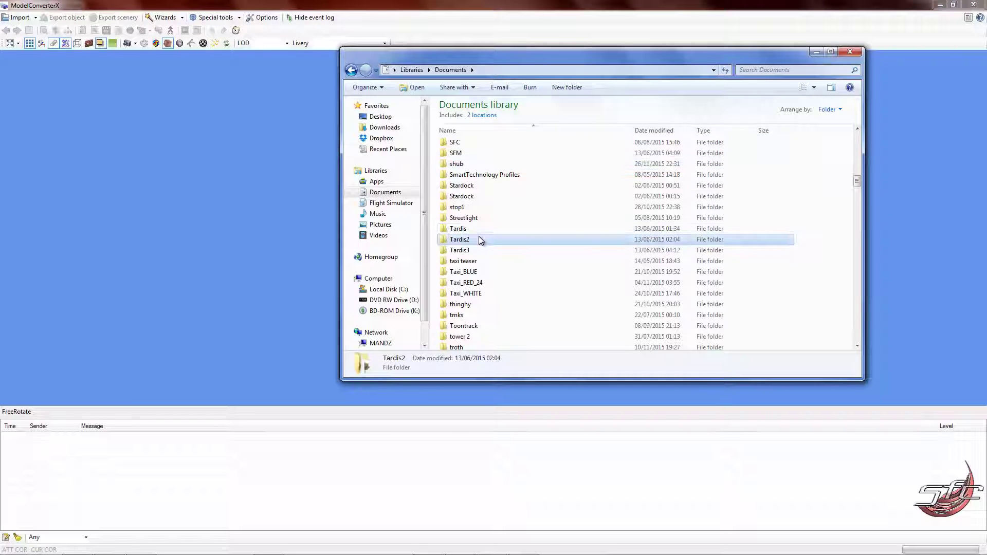
# - Switch to ModelConverterX and load shub.dae from the Documents library
pyautogui.click(468, 251)
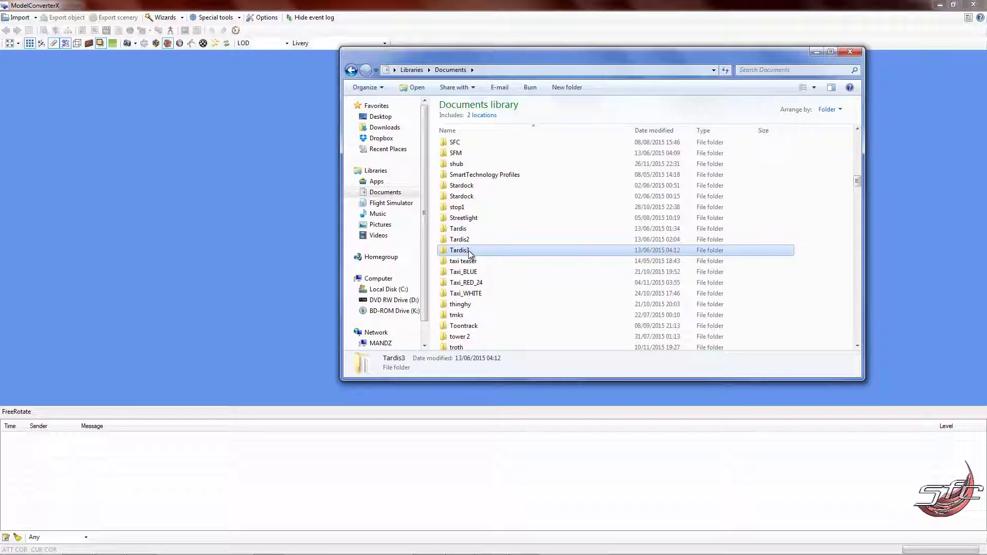
pyautogui.click(472, 272)
pyautogui.click(471, 293)
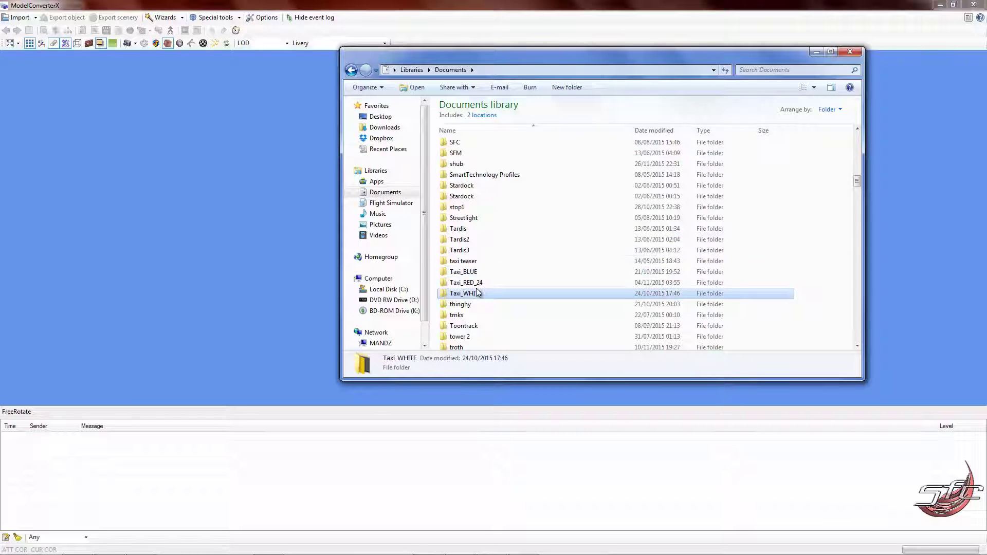
pyautogui.press('s')
pyautogui.moveTo(486, 175); pyautogui.dragTo(272, 189)
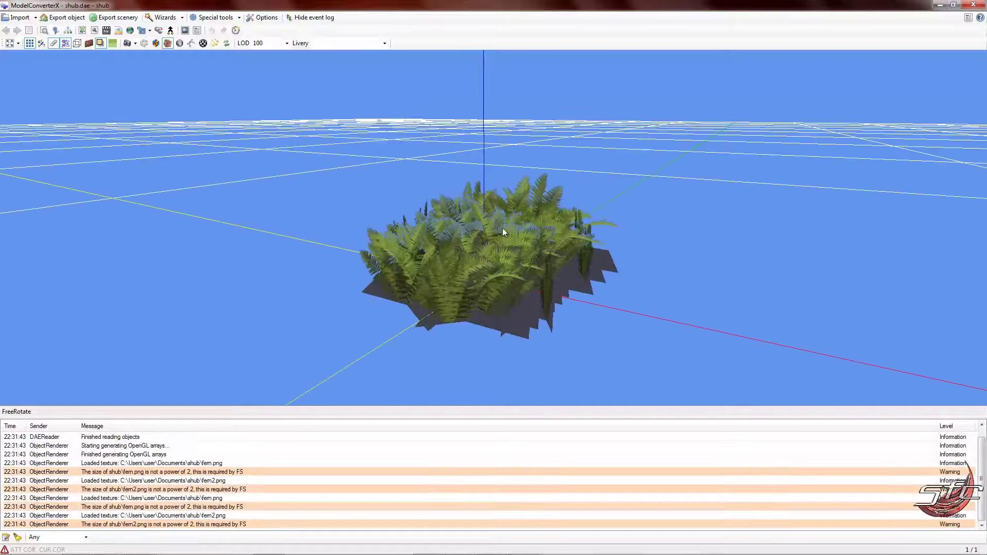
# - Inspect the imported fern clump and review its object information for drawcalls, triangles and textures
pyautogui.moveTo(503, 232)
pyautogui.mouseDown()
pyautogui.moveTo(521, 222)
pyautogui.moveTo(445, 227)
pyautogui.moveTo(475, 261)
pyautogui.moveTo(500, 235)
pyautogui.mouseUp()
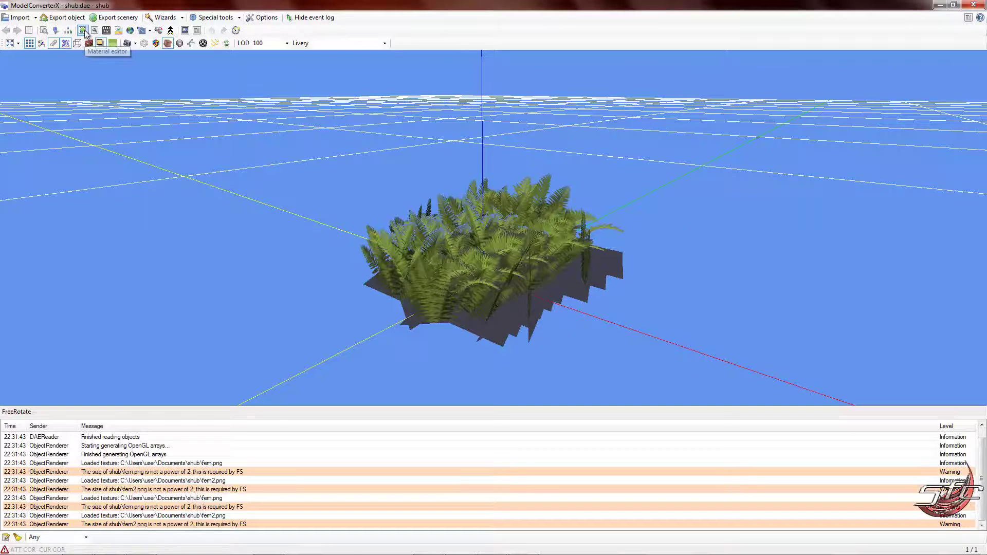
pyautogui.click(44, 30)
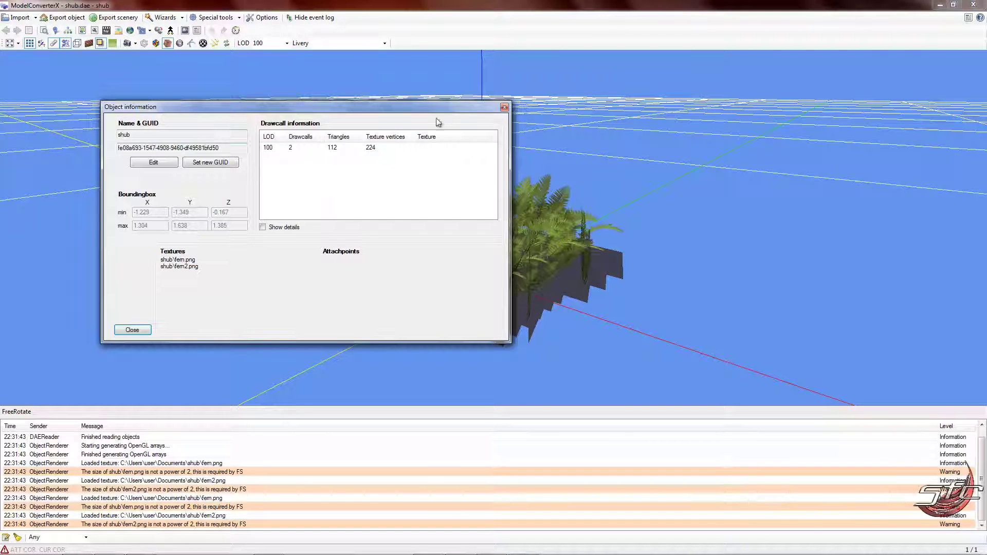
pyautogui.click(503, 107)
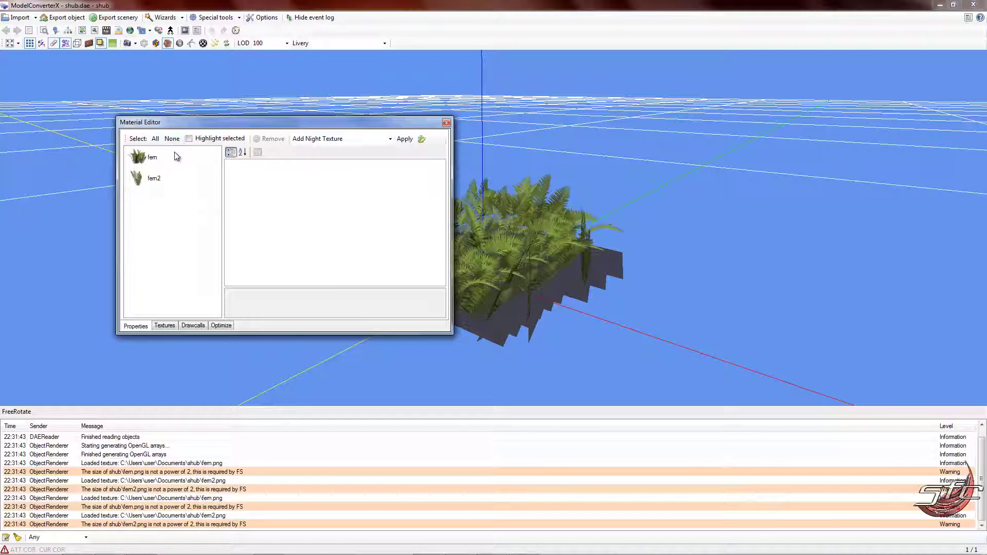
# - Set the Alpha Test Level to 120 for both the fern and fern2 materials
pyautogui.click(175, 157)
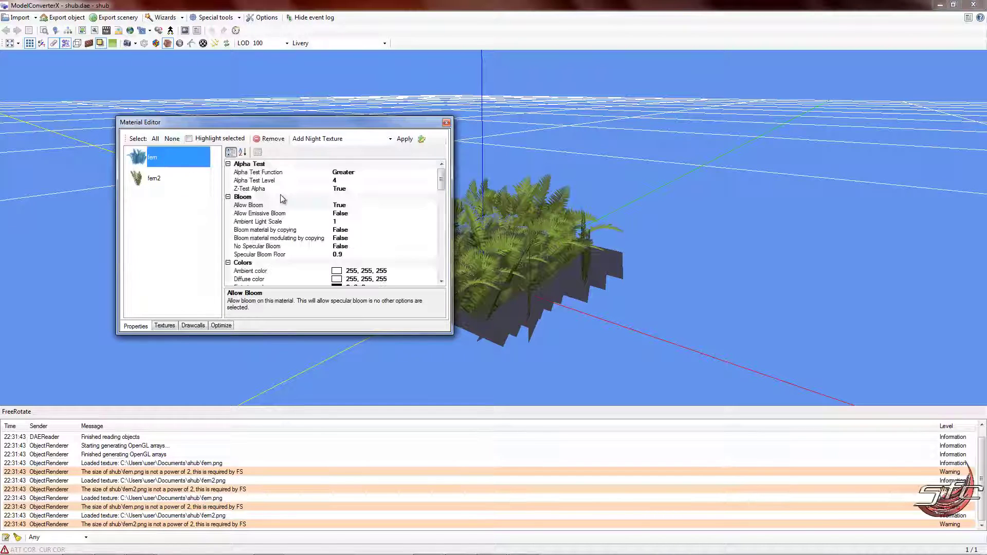
pyautogui.click(372, 180)
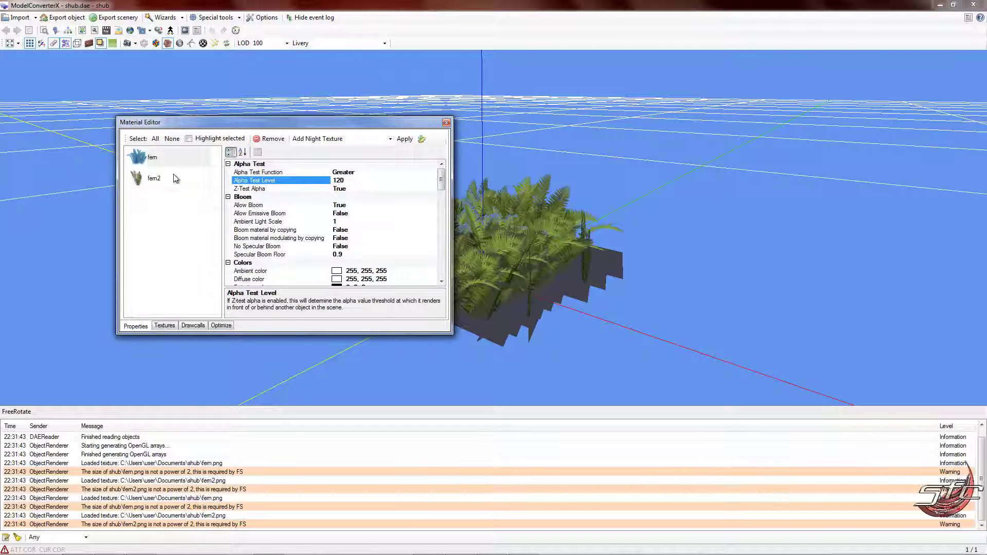
pyautogui.click(175, 177)
pyautogui.click(381, 181)
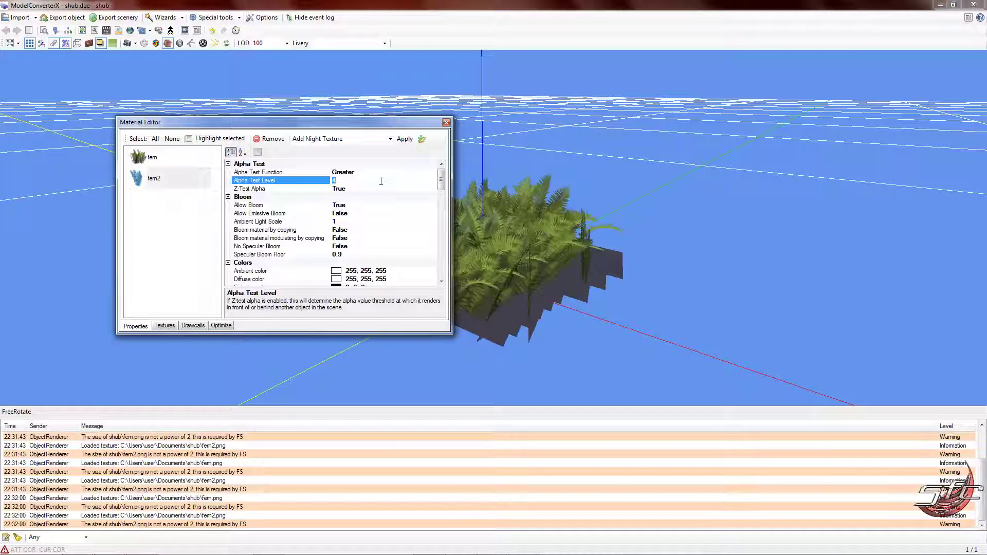
pyautogui.press('Return')
# - Turn off shadows for the fern2 and fern materials by setting No shadow to True
pyautogui.moveTo(461, 218); pyautogui.dragTo(517, 230)
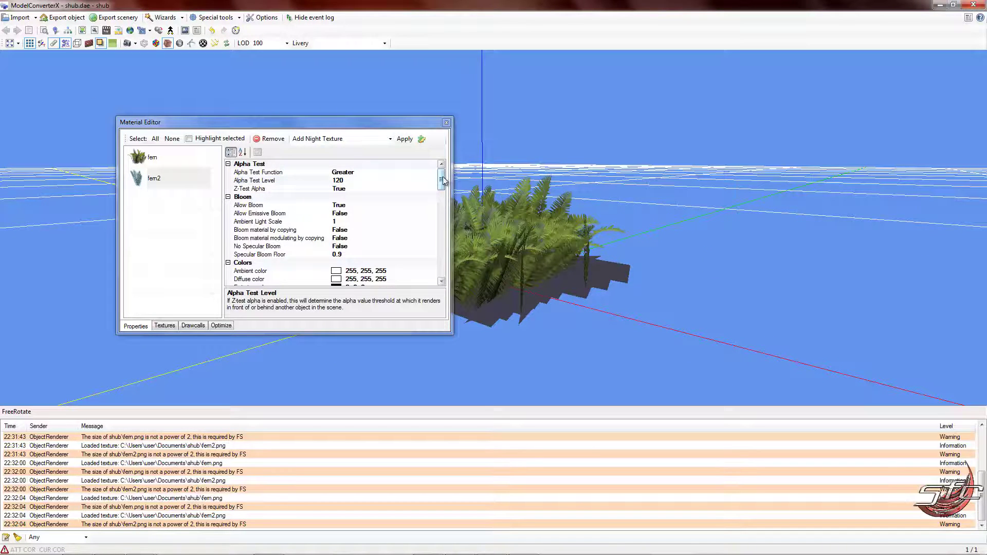
pyautogui.moveTo(443, 180); pyautogui.dragTo(443, 208)
pyautogui.click(392, 222)
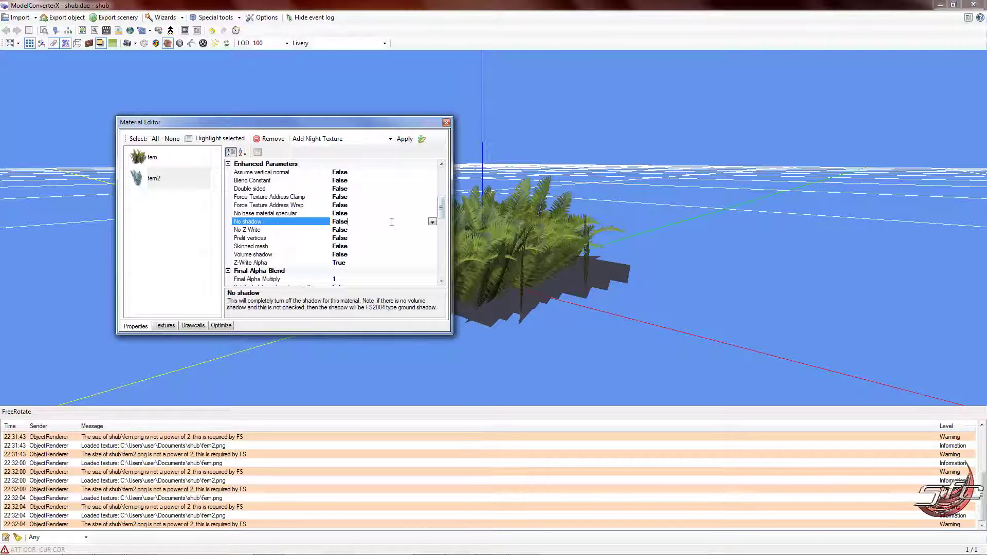
pyautogui.click(432, 222)
pyautogui.click(427, 230)
pyautogui.click(185, 164)
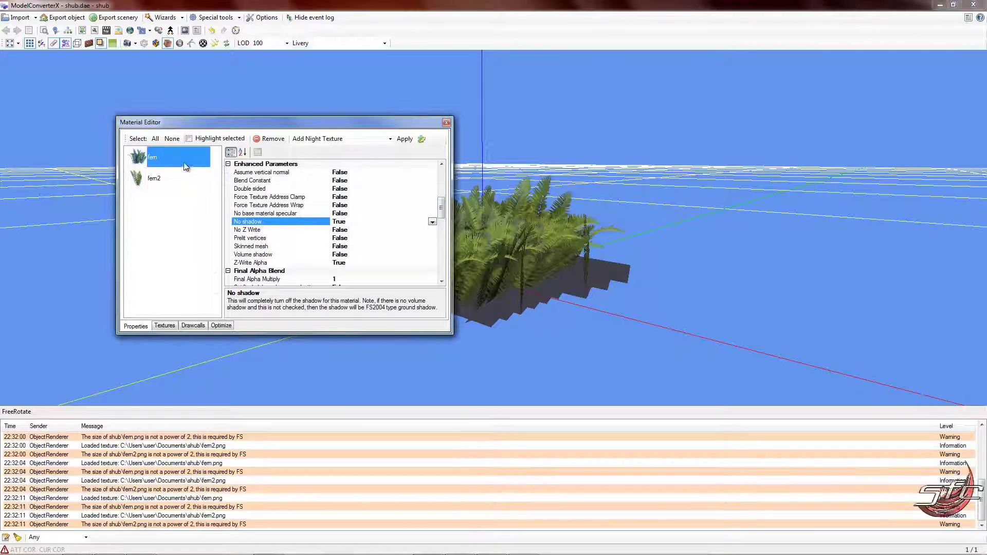
pyautogui.click(412, 221)
pyautogui.click(432, 222)
pyautogui.click(406, 237)
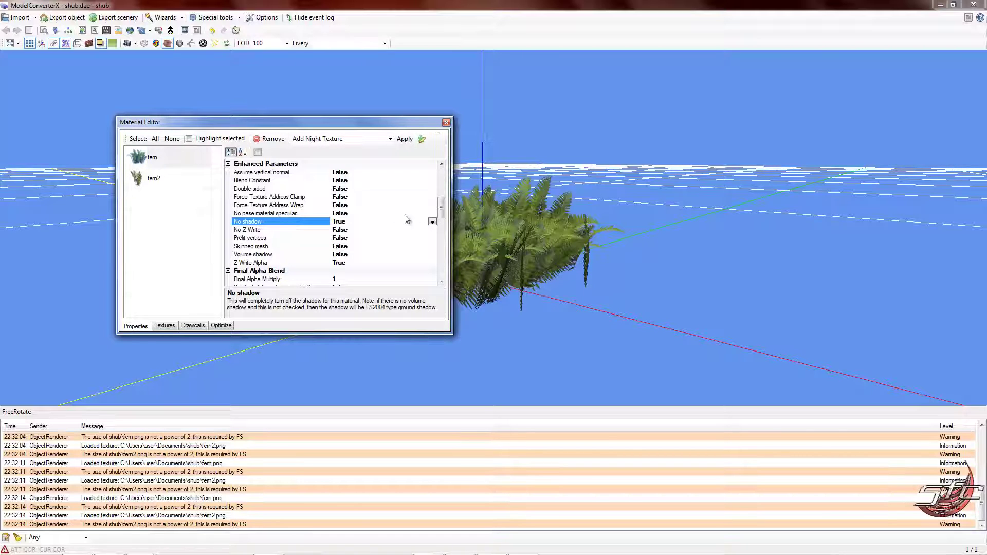
# - Try No Z Write set to True on the fern and fern2 materials and check the clump from another side
pyautogui.click(367, 231)
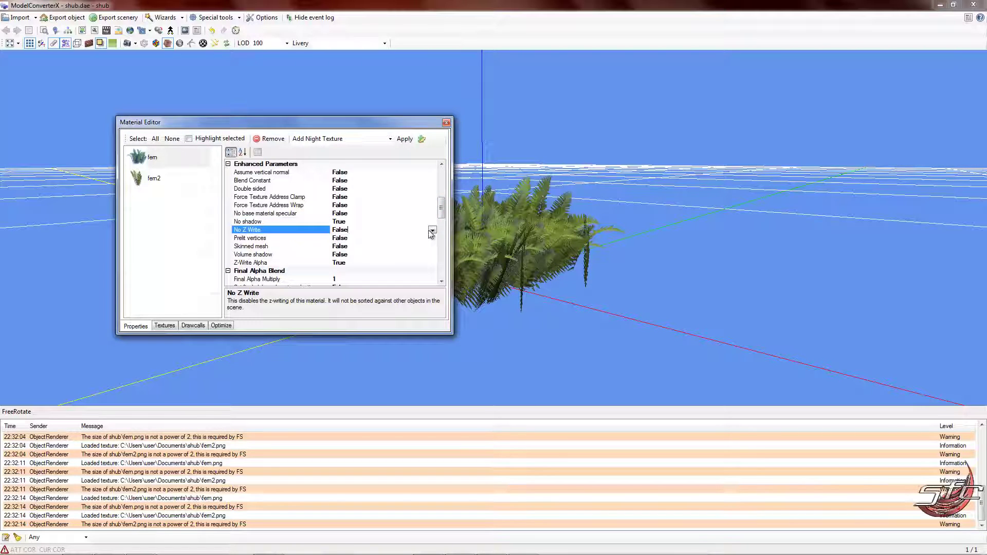
pyautogui.click(432, 231)
pyautogui.click(409, 238)
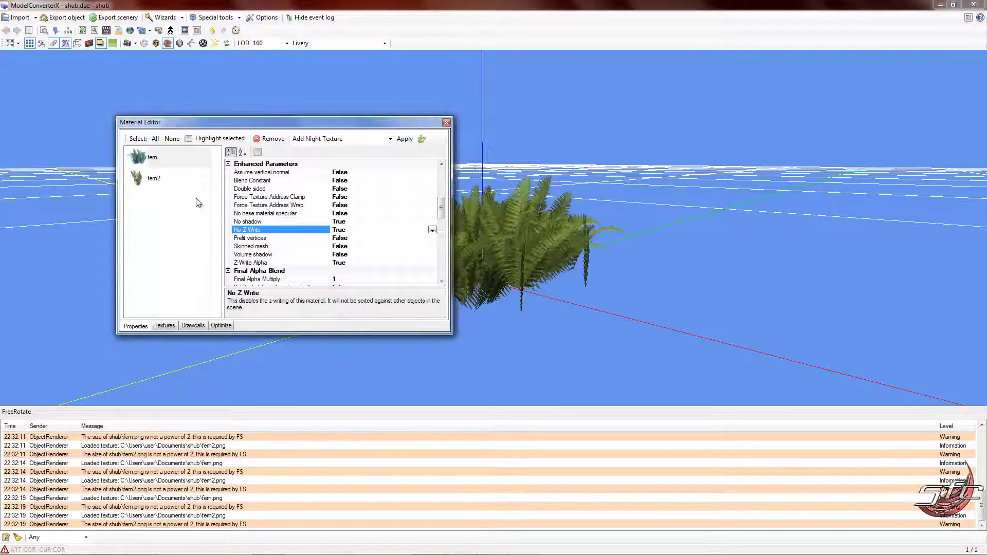
pyautogui.click(188, 180)
pyautogui.click(367, 230)
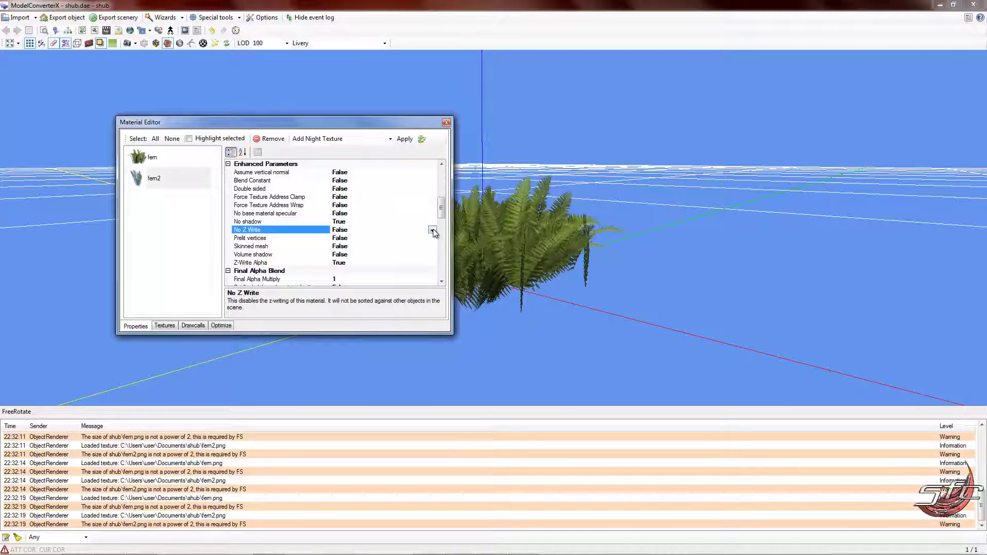
pyautogui.click(432, 229)
pyautogui.click(409, 237)
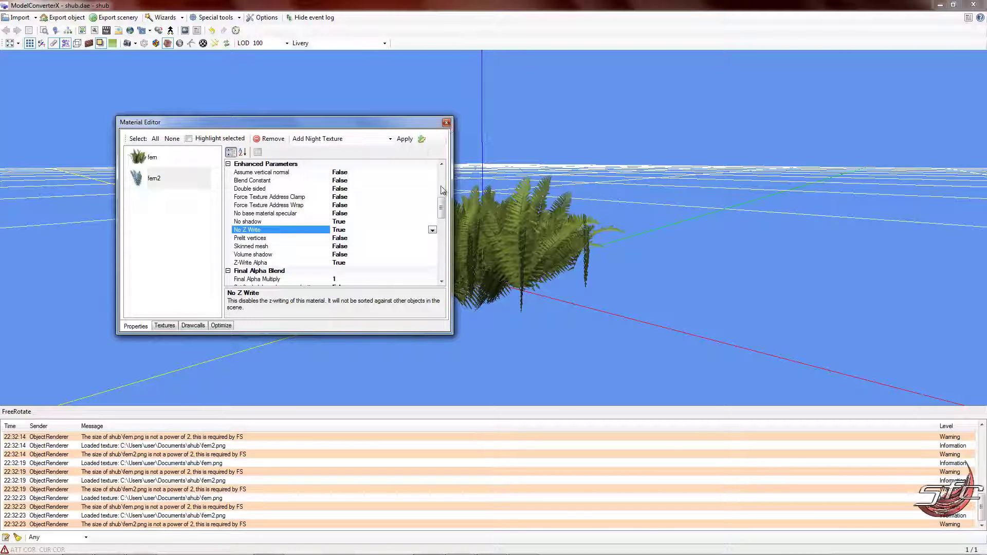
pyautogui.click(446, 123)
pyautogui.moveTo(408, 216); pyautogui.dragTo(502, 212)
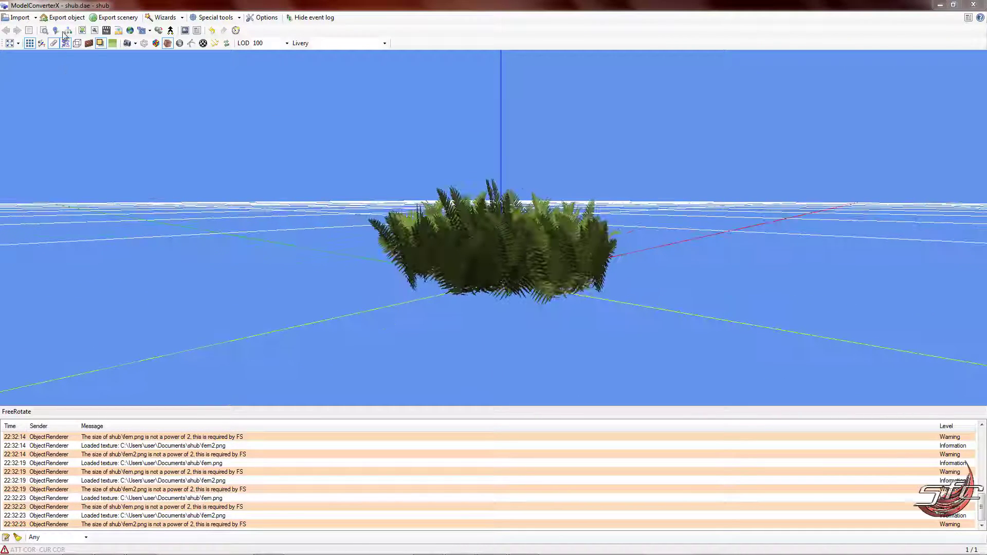
# - Set No Z Write back to False for both the fern and fern2 materials
pyautogui.click(83, 31)
pyautogui.click(202, 176)
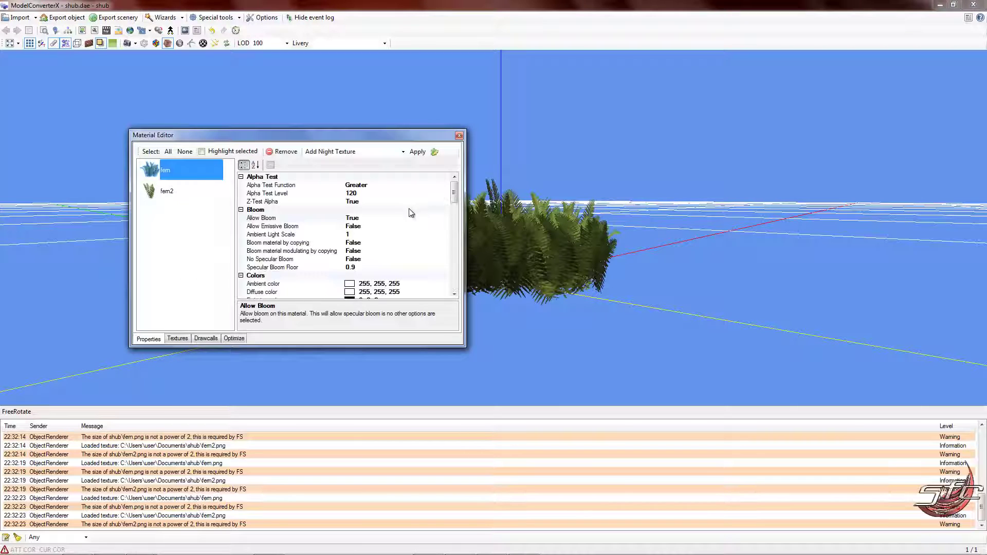
pyautogui.moveTo(456, 192); pyautogui.dragTo(454, 215)
pyautogui.click(388, 250)
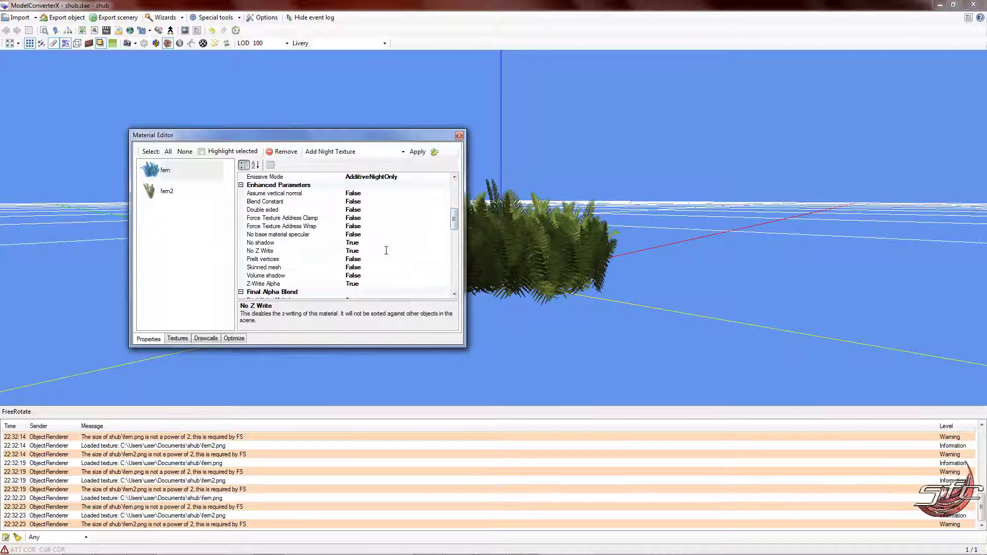
pyautogui.click(198, 190)
pyautogui.doubleClick(374, 251)
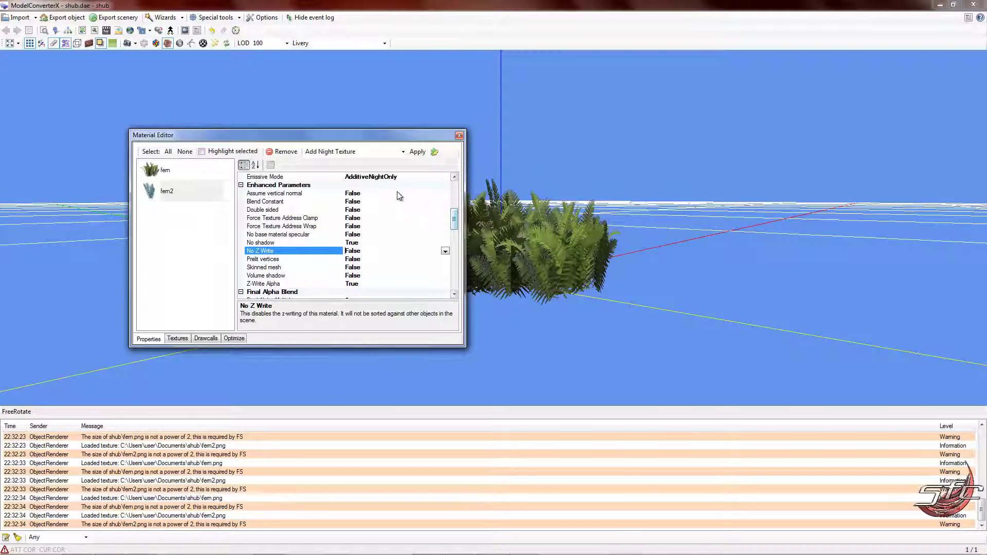
# - Set Assume vertical normal to True for the fern2 and fern materials and close the Material Editor
pyautogui.click(445, 196)
pyautogui.click(208, 176)
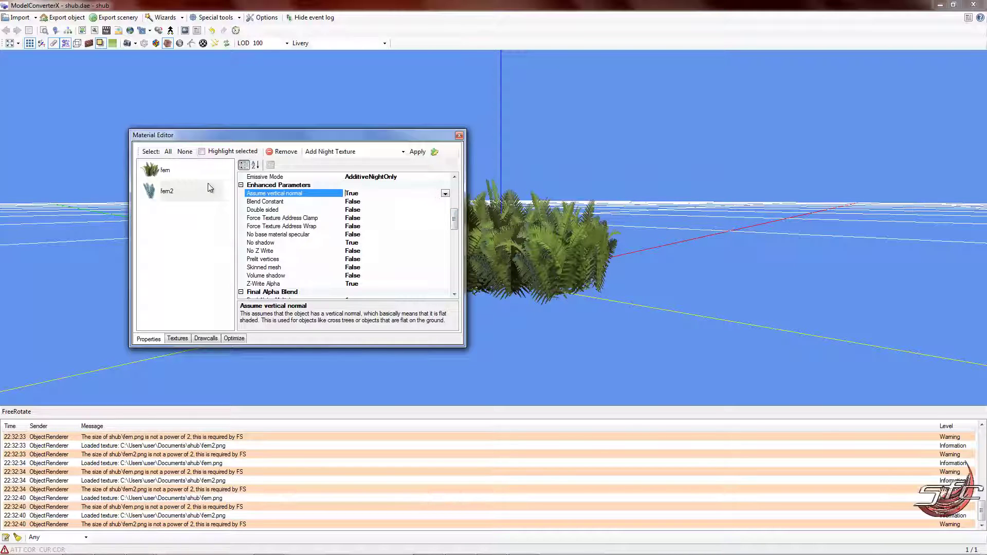
pyautogui.doubleClick(386, 192)
pyautogui.click(434, 153)
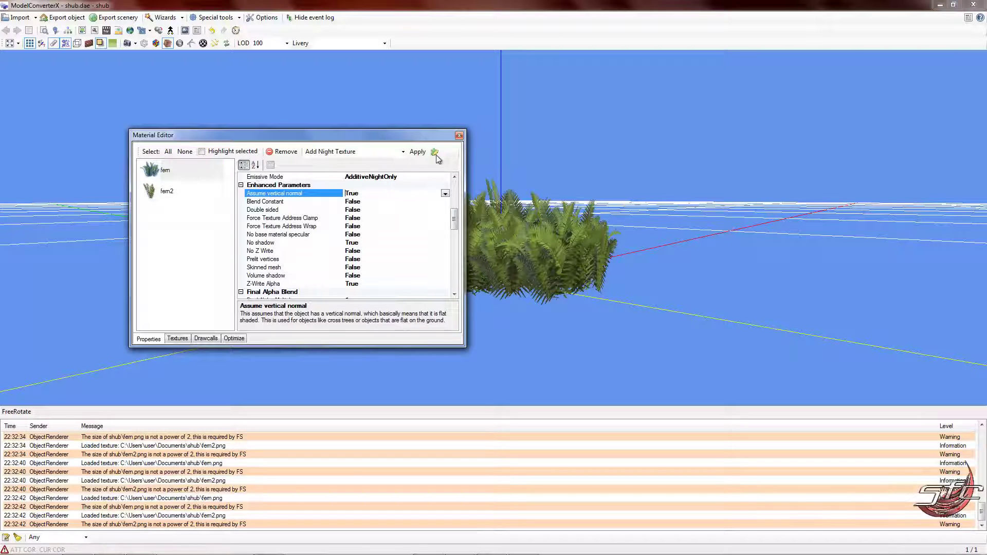
pyautogui.click(458, 136)
# - Examine the fern clump's shading from other angles, briefly previewing it under night lighting
pyautogui.moveTo(503, 220); pyautogui.dragTo(385, 224)
pyautogui.click(180, 44)
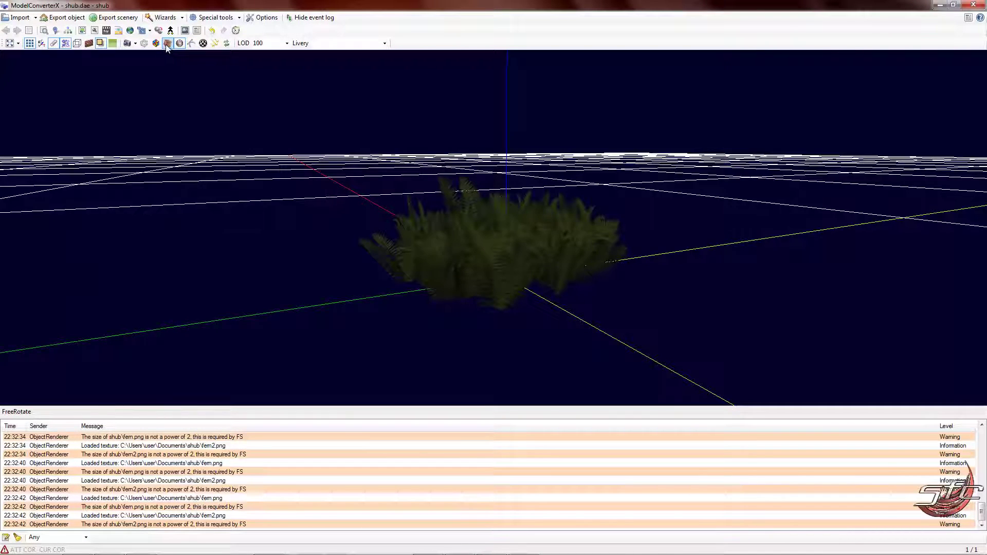
pyautogui.click(180, 44)
pyautogui.moveTo(392, 203); pyautogui.dragTo(72, 91)
# - Resize both the fern and fern2 textures to 1024 x 512 in the Material Editor
pyautogui.click(81, 30)
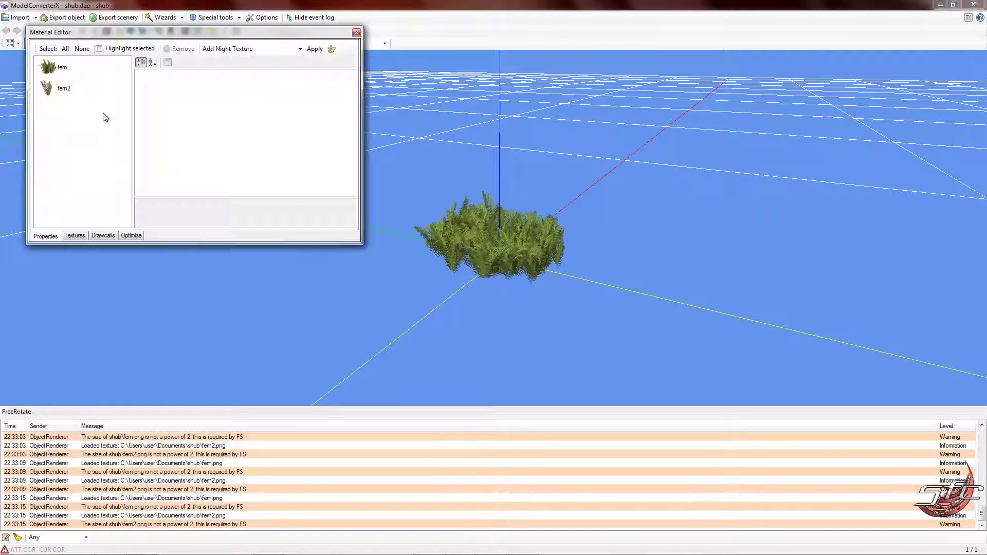
pyautogui.click(75, 235)
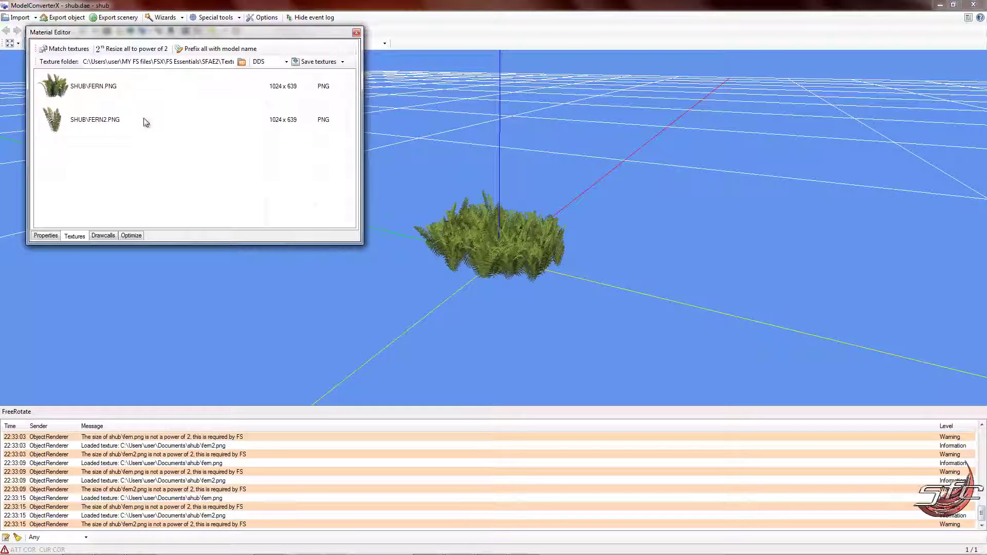
pyautogui.rightClick(231, 87)
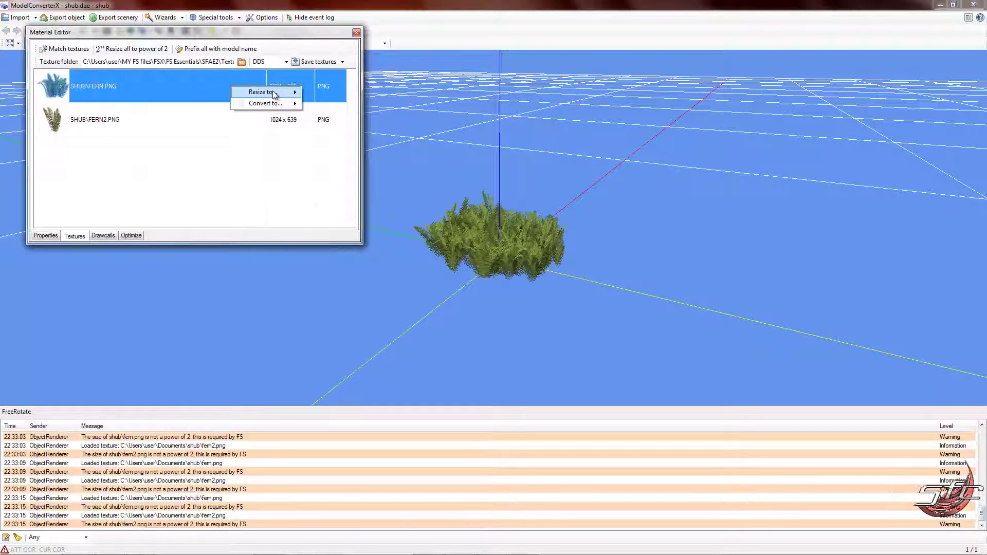
pyautogui.moveTo(274, 94)
pyautogui.click(334, 104)
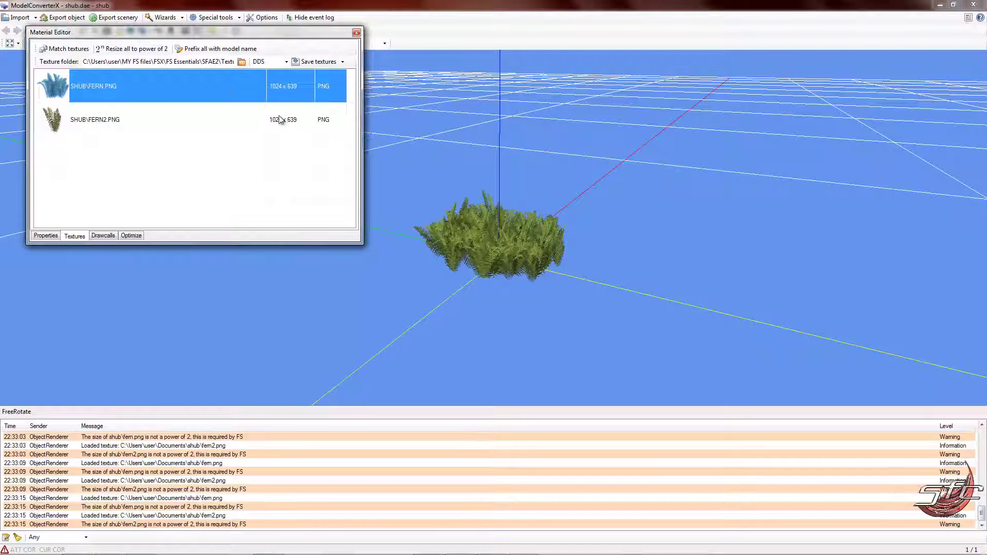
pyautogui.rightClick(231, 117)
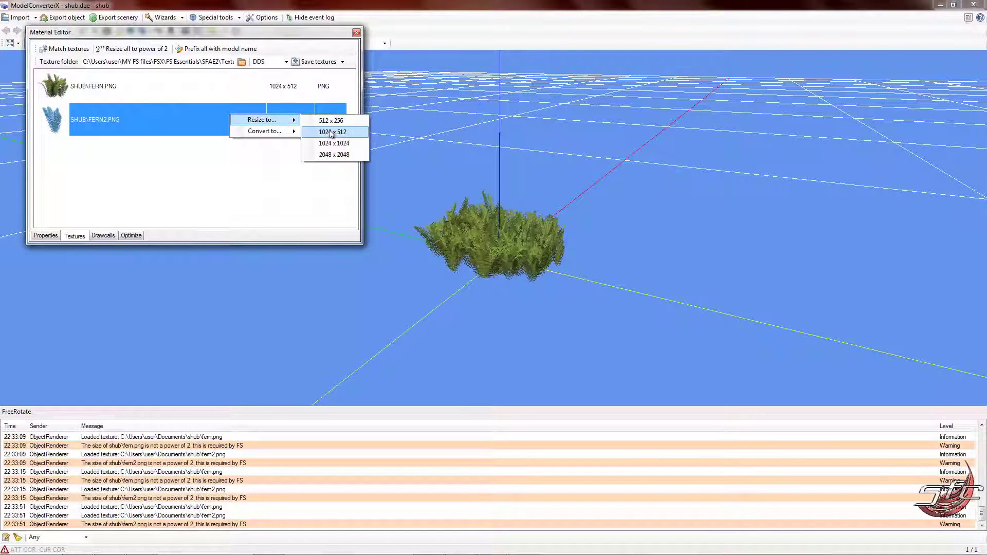
pyautogui.click(309, 144)
# - Save the textures in DXTBMP format to the SFAE2 texture folder and close the Material Editor
pyautogui.click(286, 61)
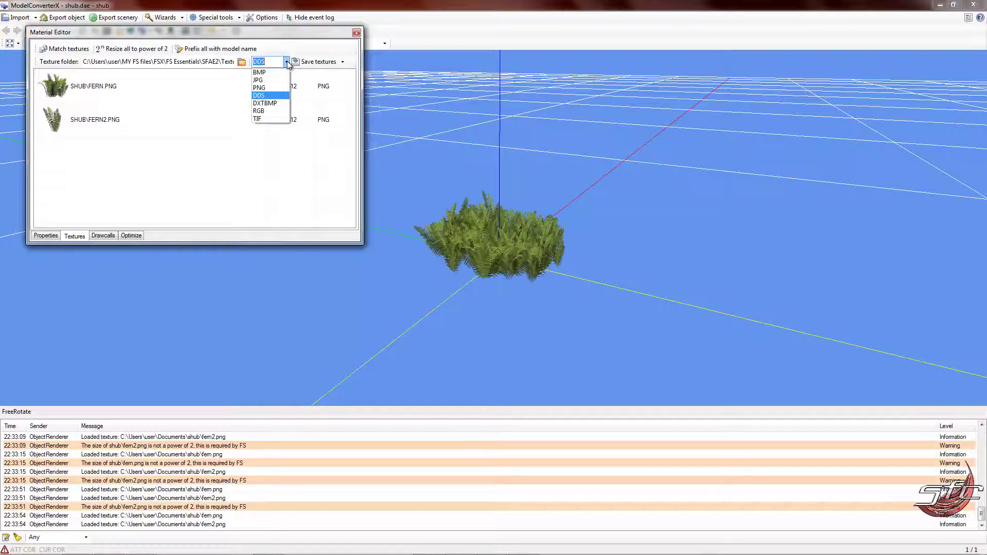
pyautogui.click(272, 104)
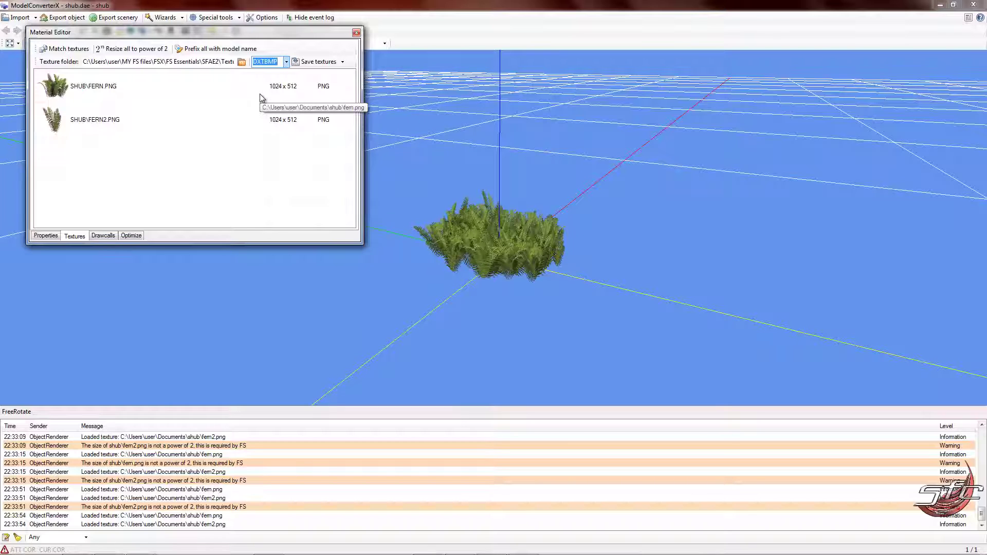
pyautogui.moveTo(292, 35); pyautogui.dragTo(320, 45)
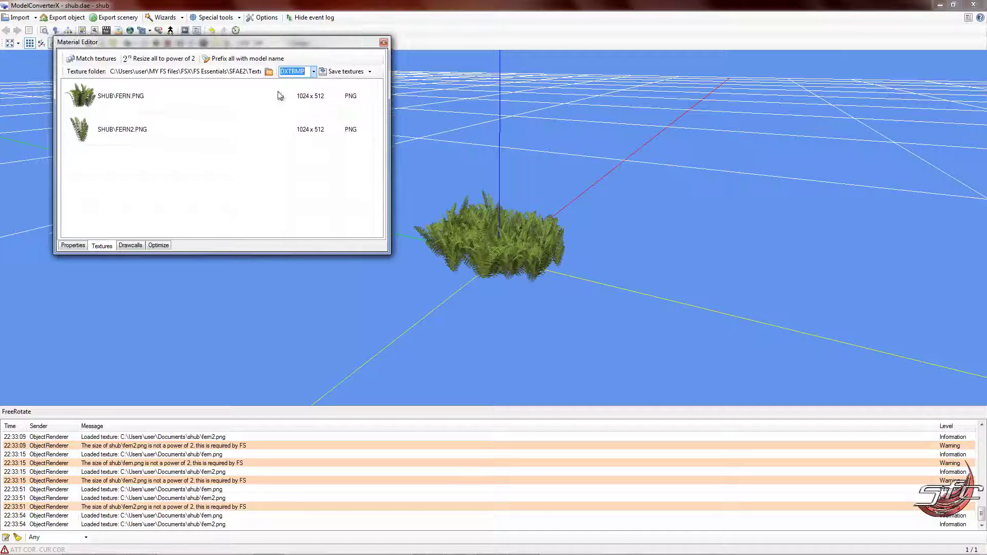
pyautogui.click(340, 73)
pyautogui.click(384, 42)
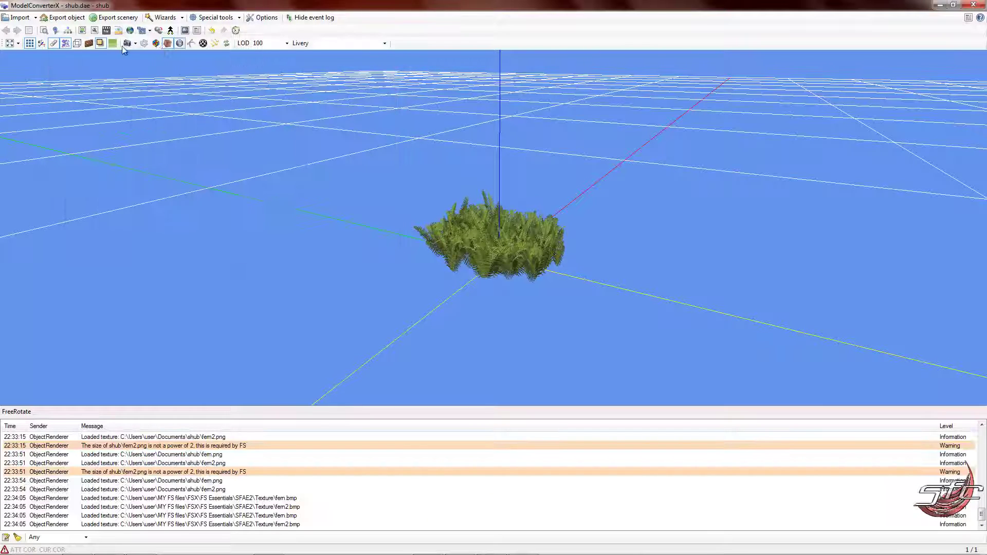
# - Export the fern clump as an FSX MDL object named shrub into the FS Essentials SFAE2 Scenery folder
pyautogui.click(62, 17)
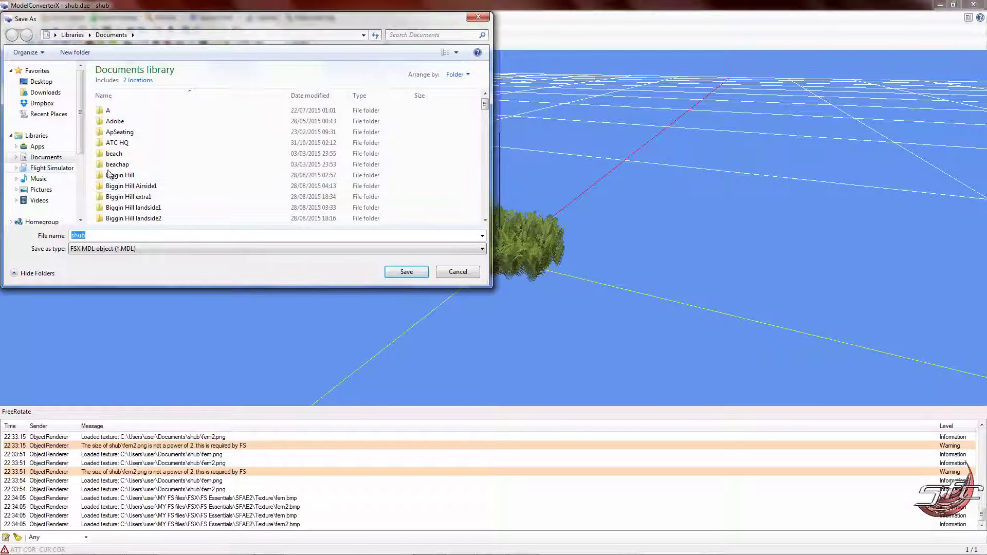
pyautogui.click(51, 167)
pyautogui.doubleClick(235, 139)
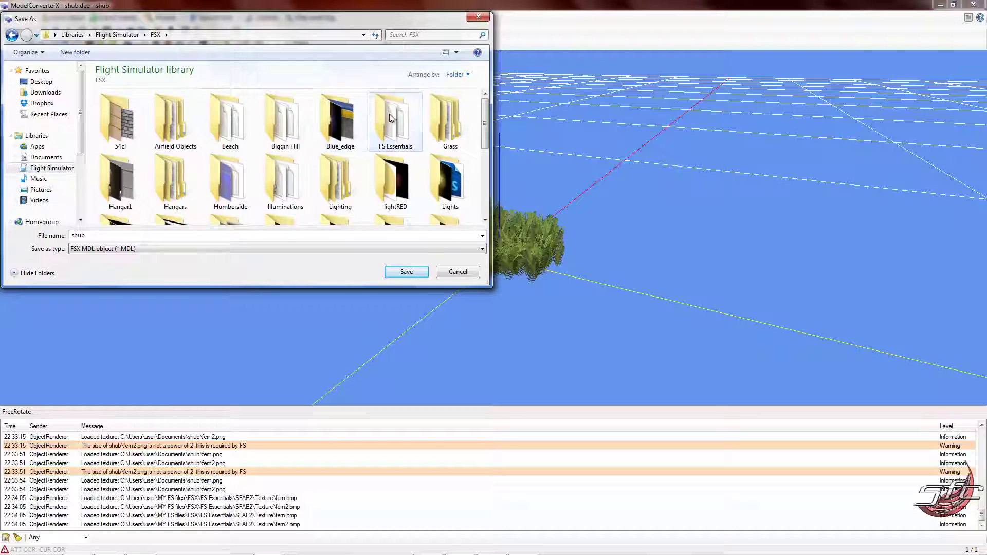
pyautogui.doubleClick(390, 117)
pyautogui.doubleClick(347, 123)
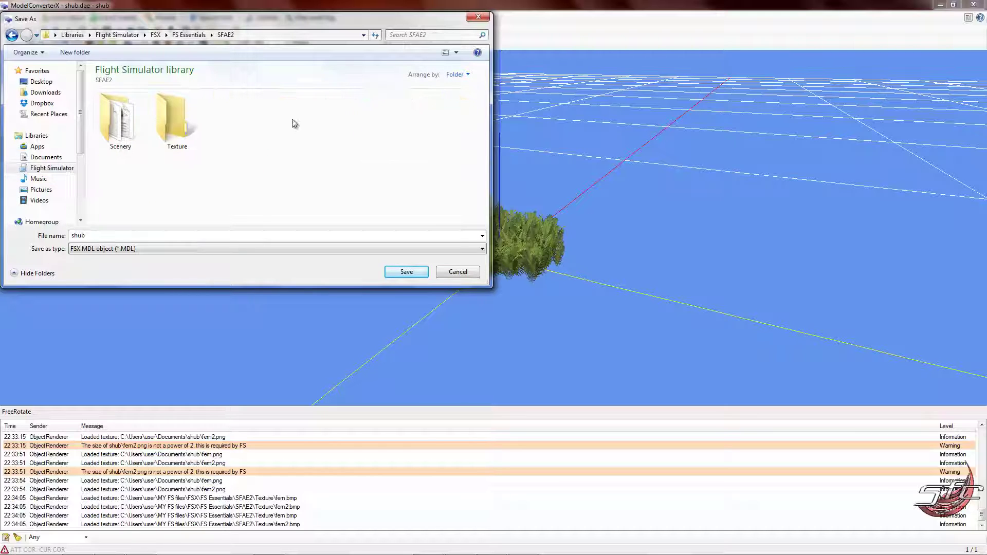
pyautogui.doubleClick(109, 124)
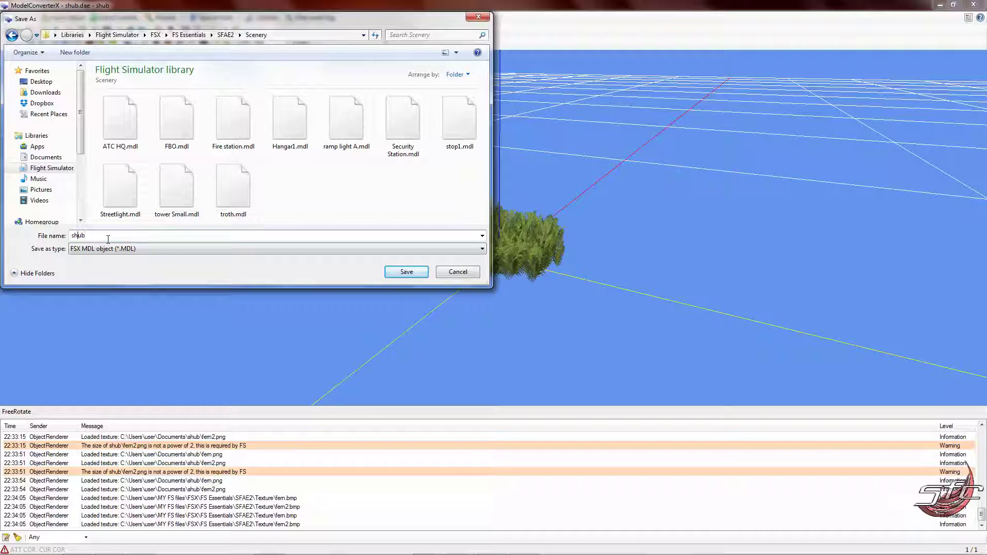
pyautogui.click(406, 271)
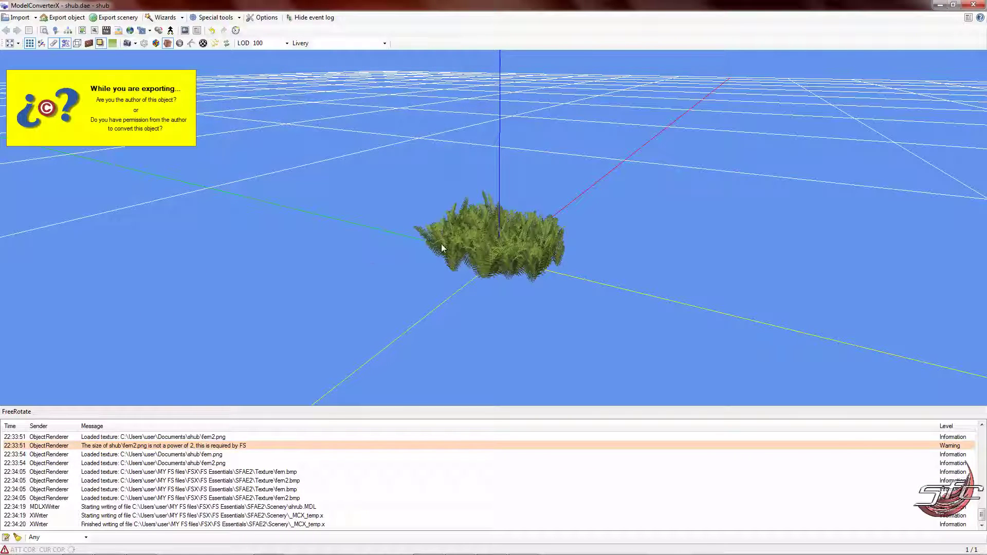
pyautogui.moveTo(445, 251); pyautogui.dragTo(513, 230)
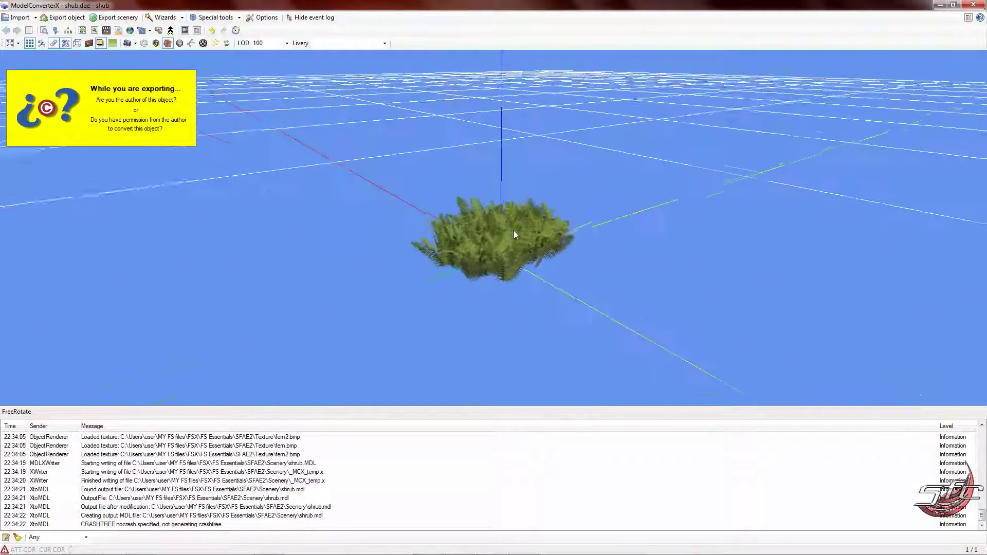
pyautogui.moveTo(510, 264); pyautogui.dragTo(464, 286)
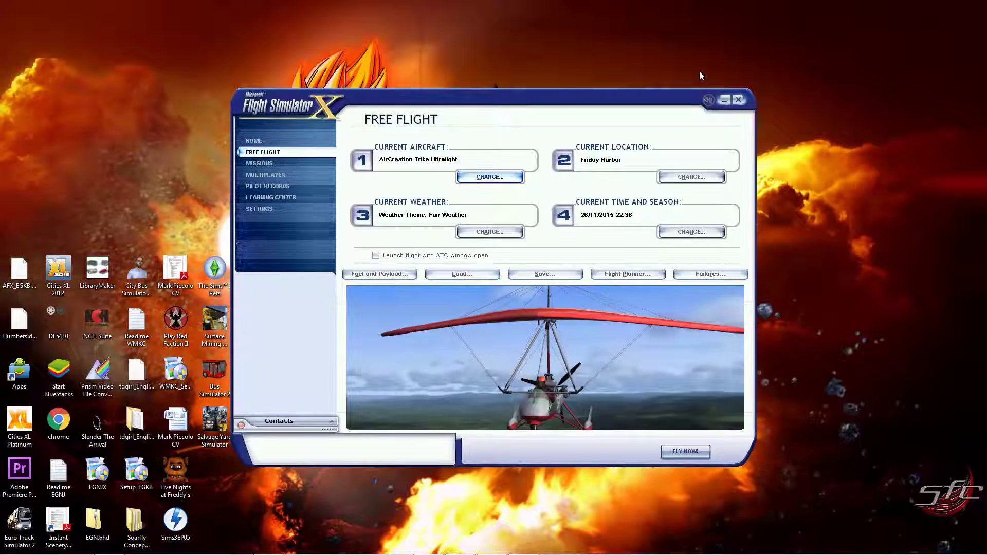
# - In Flight Simulator X, delete the Testing two area from the scenery library
pyautogui.click(262, 208)
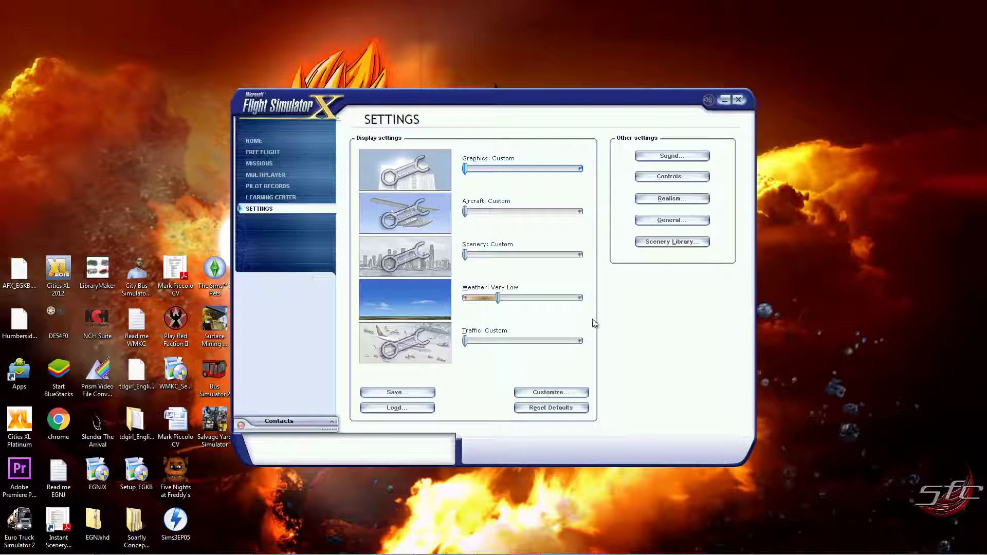
pyautogui.click(675, 242)
pyautogui.click(412, 208)
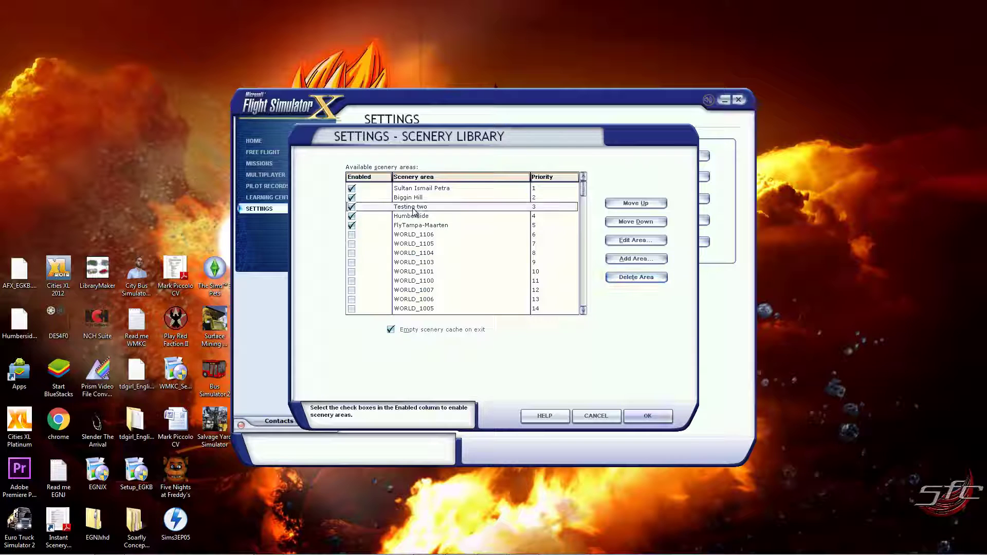
pyautogui.click(633, 277)
pyautogui.click(462, 307)
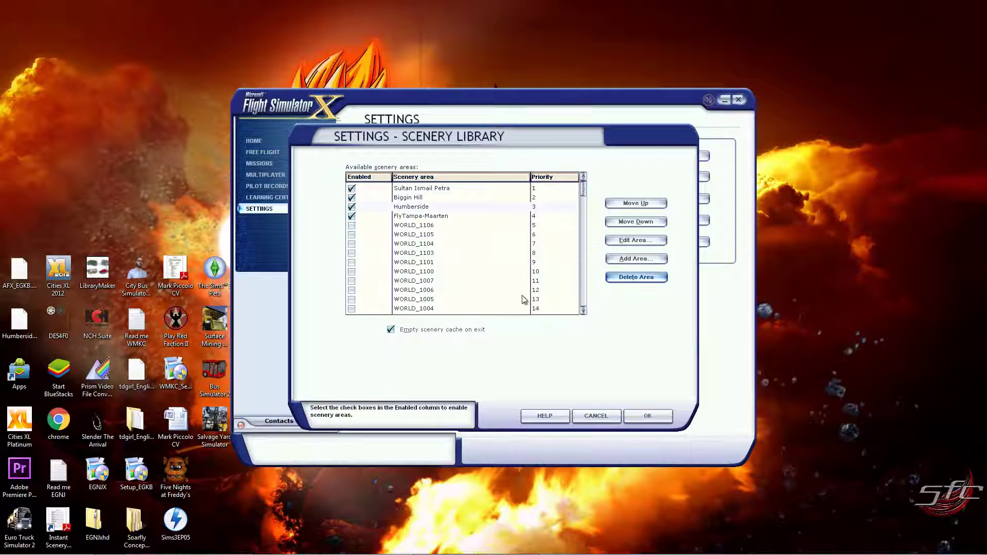
# - Add the Testing two folder from Soarfly Concepts Scenery as a scenery area and accept the scenery library changes
pyautogui.click(636, 258)
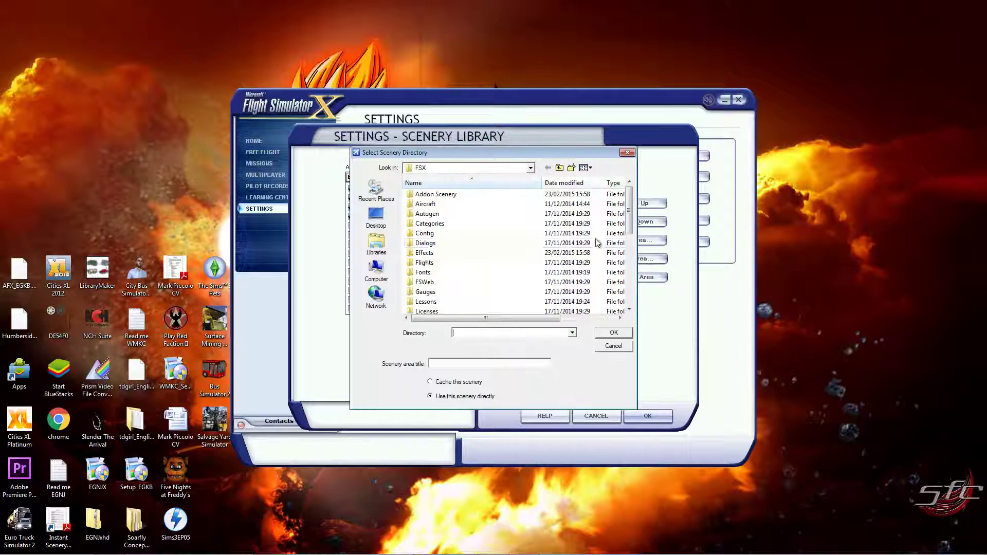
pyautogui.scroll(-1, 457, 219)
pyautogui.scroll(-5, 459, 221)
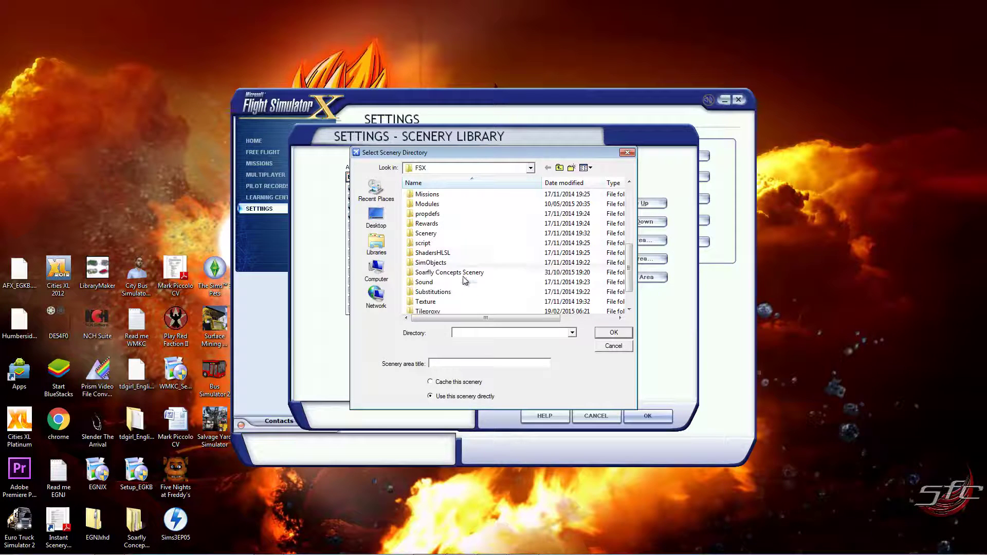
pyautogui.doubleClick(462, 275)
pyautogui.scroll(-1, 455, 250)
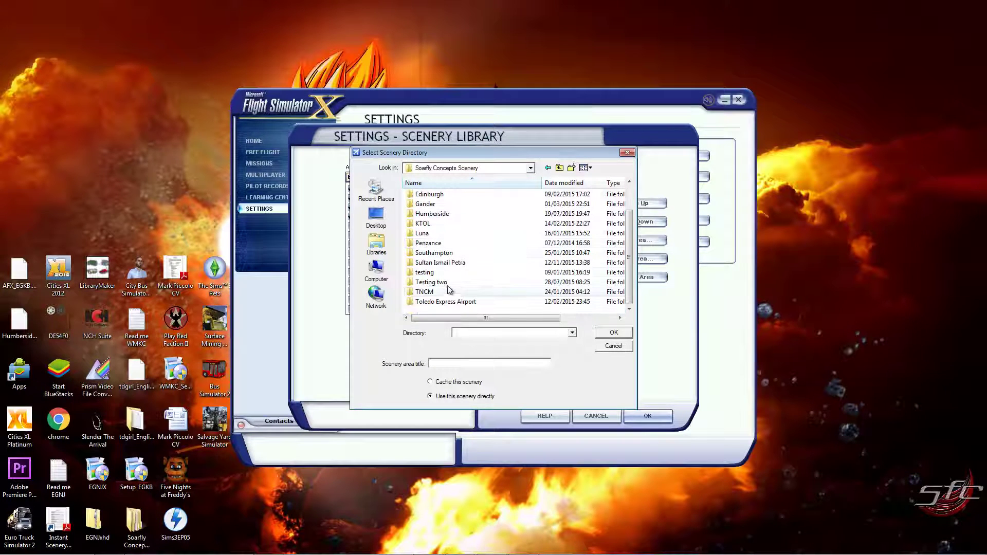
pyautogui.click(430, 282)
pyautogui.click(614, 333)
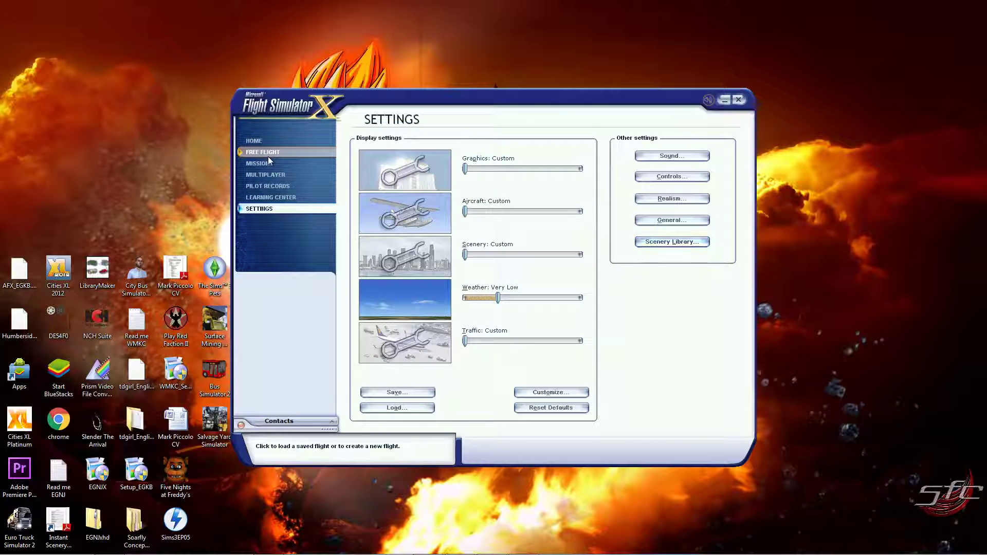
# - Set the free flight location to Southampton Intl using airport ID EGHI
pyautogui.click(268, 156)
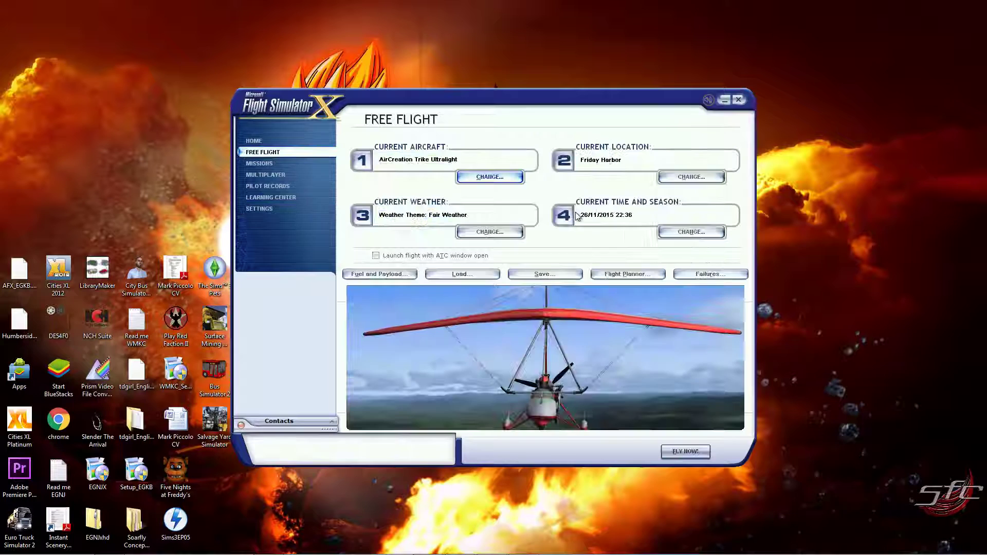
pyautogui.click(705, 180)
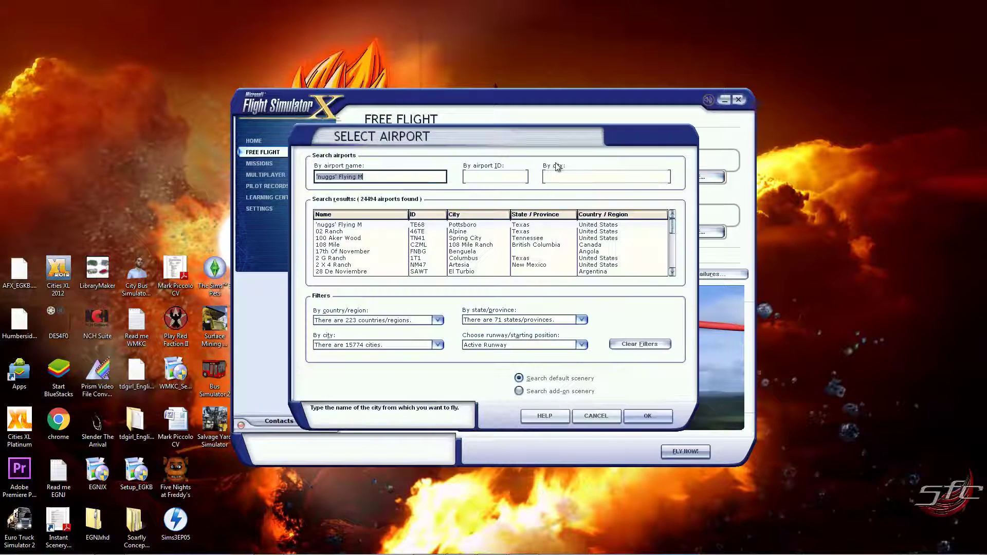
pyautogui.click(515, 177)
pyautogui.write('eghi')
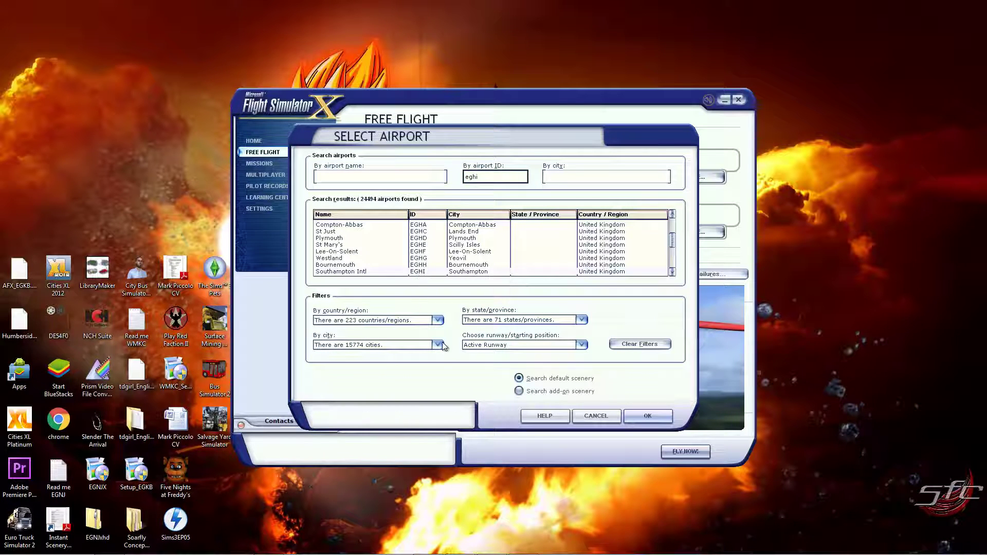
pyautogui.click(647, 416)
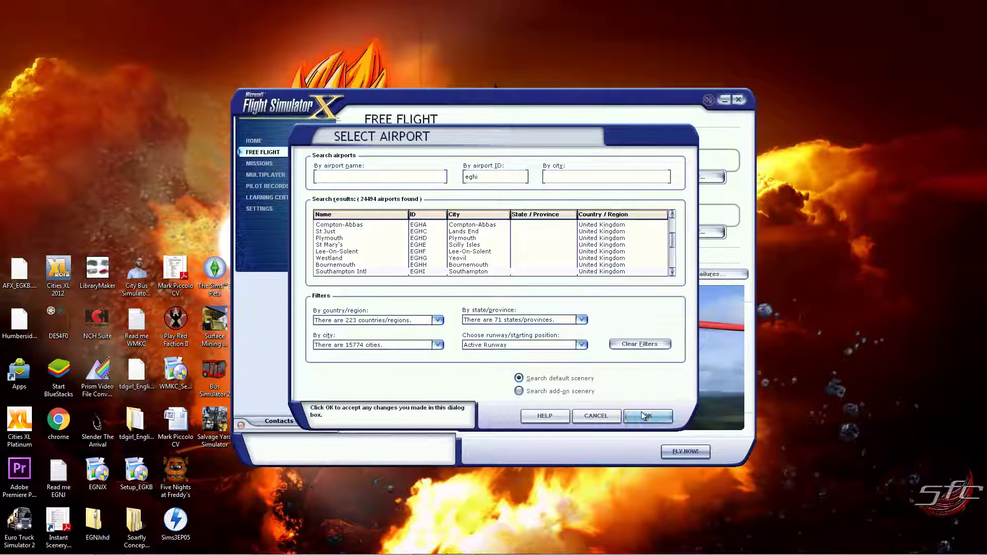
# - Set the flight's time of day to Day and season to Summer, and start the flight
pyautogui.click(674, 232)
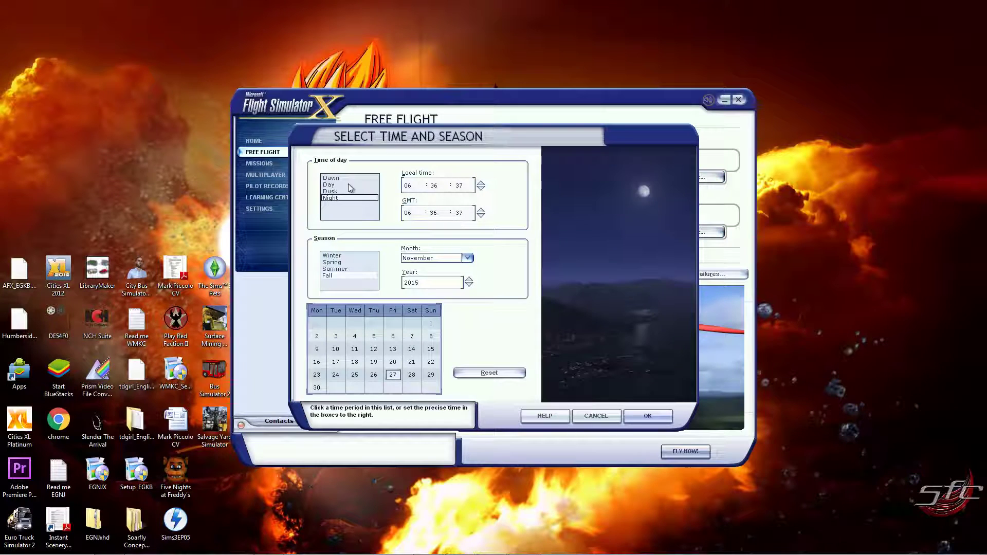
pyautogui.click(340, 185)
pyautogui.click(341, 270)
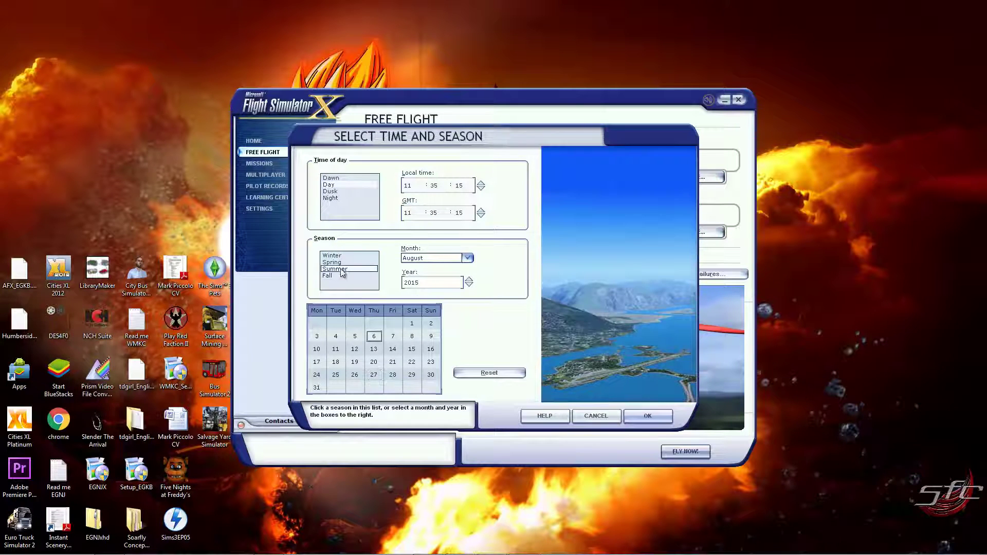
pyautogui.click(649, 416)
pyautogui.press('Return')
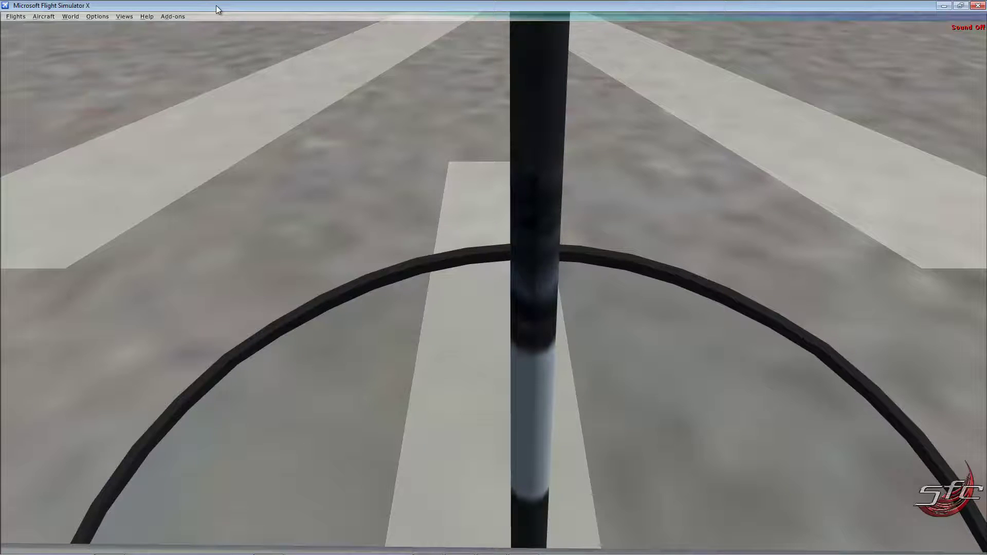
# - Shrink the flight window, turn on slew mode and shift the cockpit viewpoint forward past the aircraft's frame
pyautogui.moveTo(216, 5); pyautogui.dragTo(395, 59)
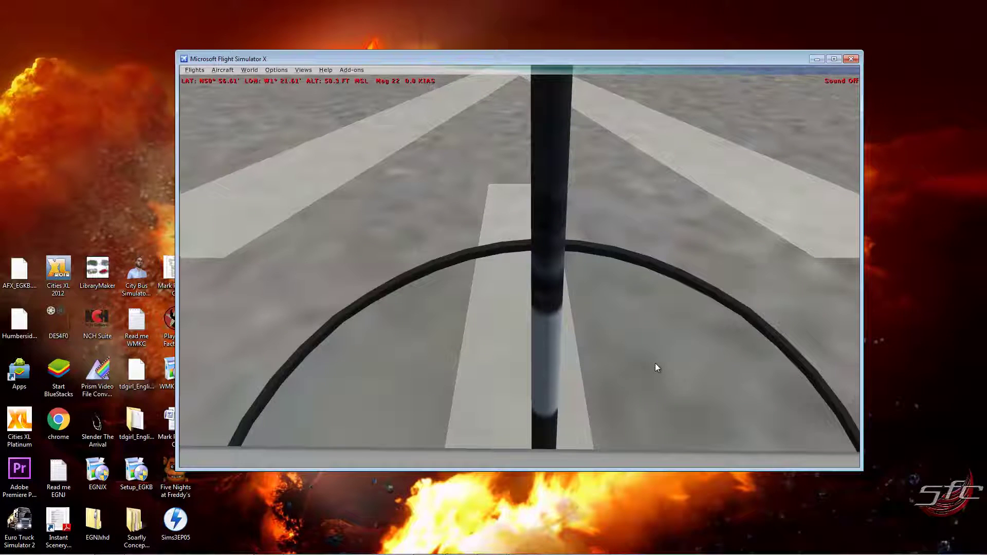
pyautogui.press('y')
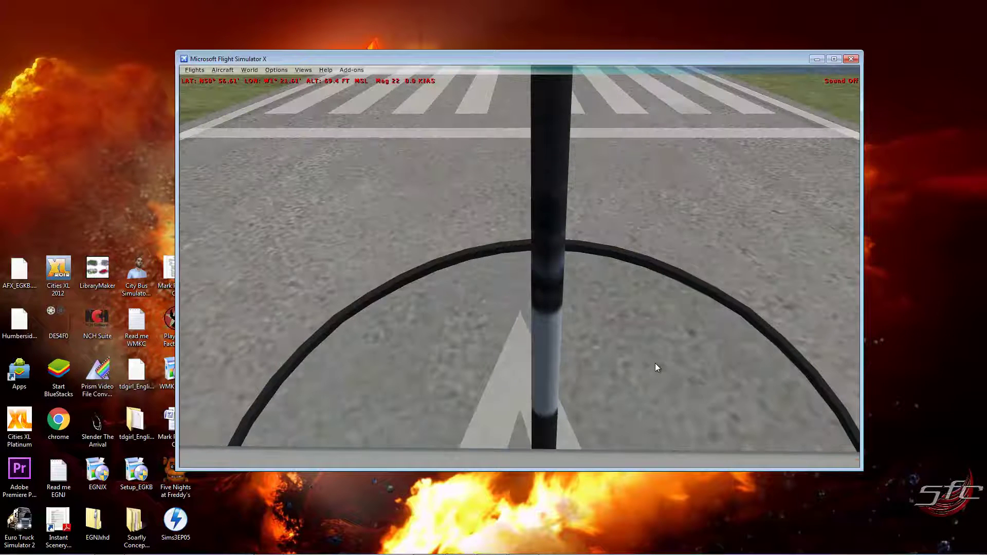
pyautogui.hotkey('ctrl', 'BackSpace')
pyautogui.hotkey('ctrl', 'BackSpace')
pyautogui.hotkey('ctrl', 'BackSpace')
pyautogui.hotkey('ctrl', 'BackSpace')
pyautogui.hotkey('ctrl', 'BackSpace')
pyautogui.hotkey('ctrl', 'BackSpace')
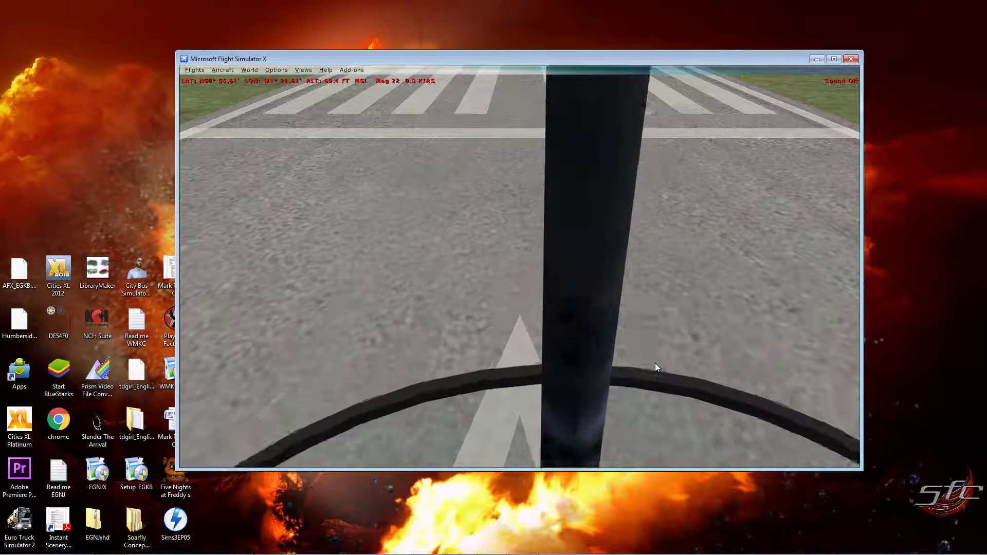
pyautogui.hotkey('ctrl', 'BackSpace')
pyautogui.hotkey('ctrl', 'BackSpace')
pyautogui.hotkey('ctrl', 'BackSpace')
# - Slew the aircraft from the runway across the grass to the apron by the control tower and fuel station
pyautogui.press('9')
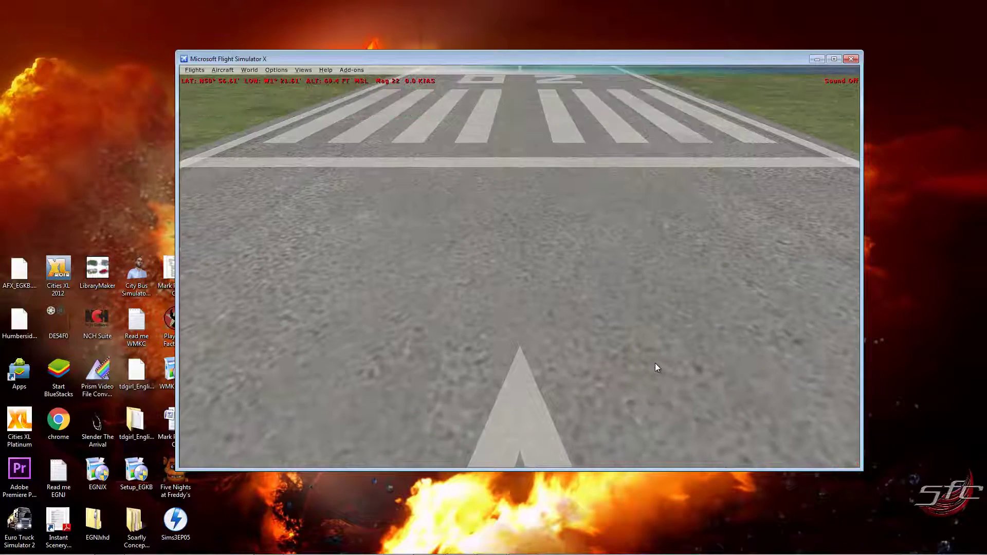
pyautogui.press('KP_8')
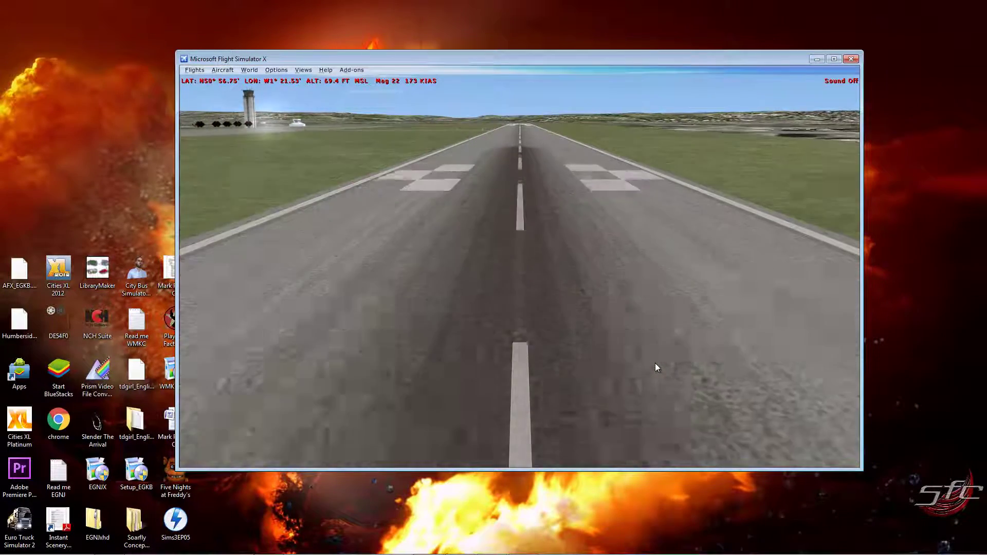
pyautogui.press('KP_4')
pyautogui.press('Down')
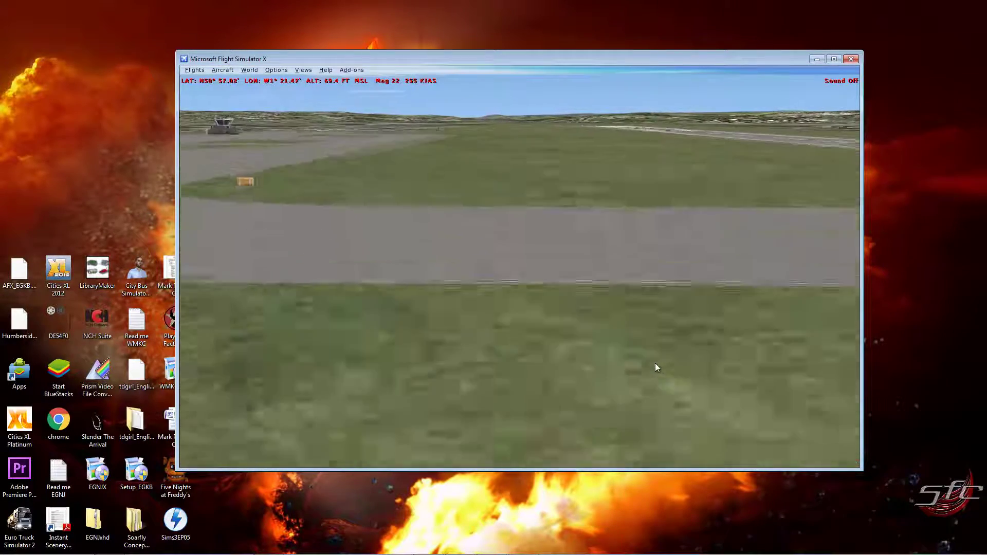
pyautogui.press('KP_5')
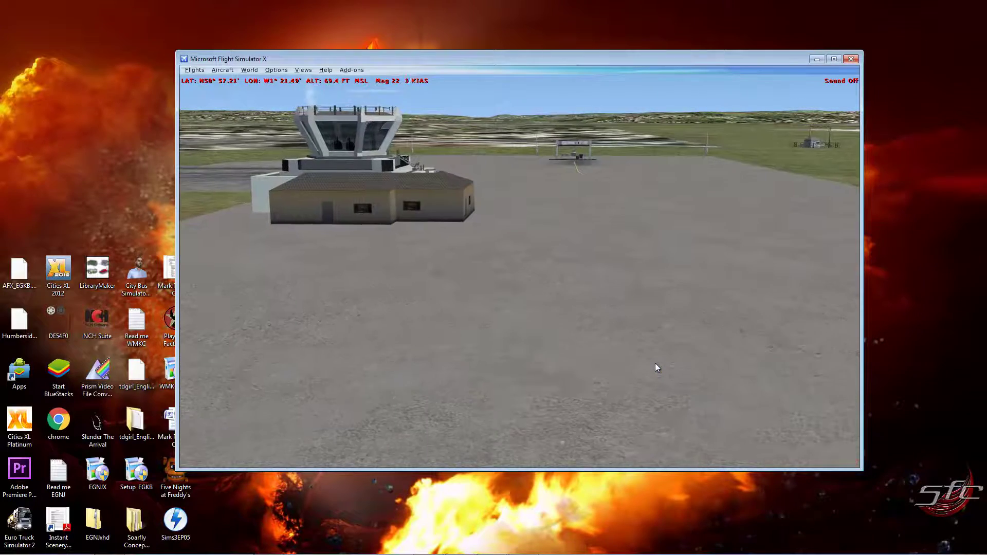
pyautogui.press('KP_6')
pyautogui.press('KP_5')
pyautogui.press('KP_8')
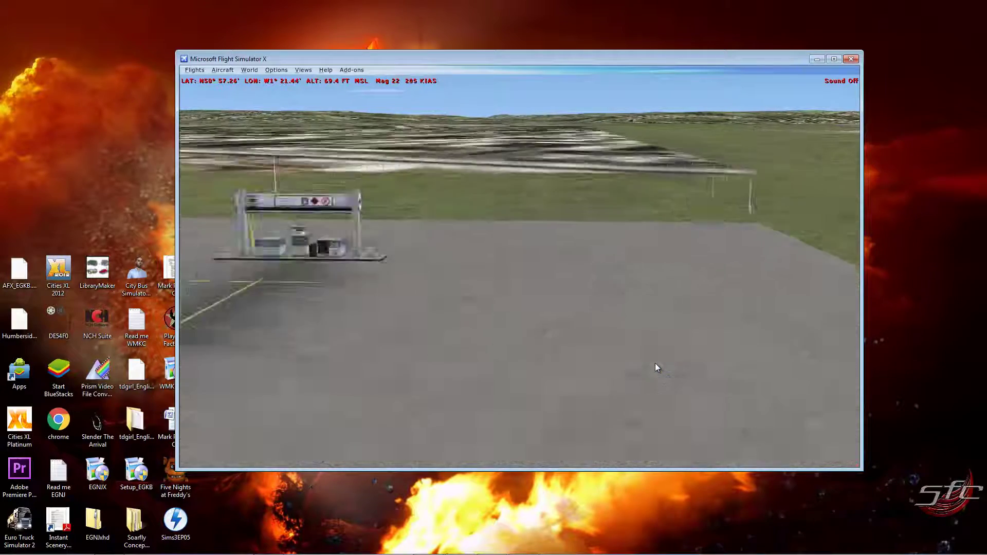
pyautogui.press('KP_5')
pyautogui.press('KP_1')
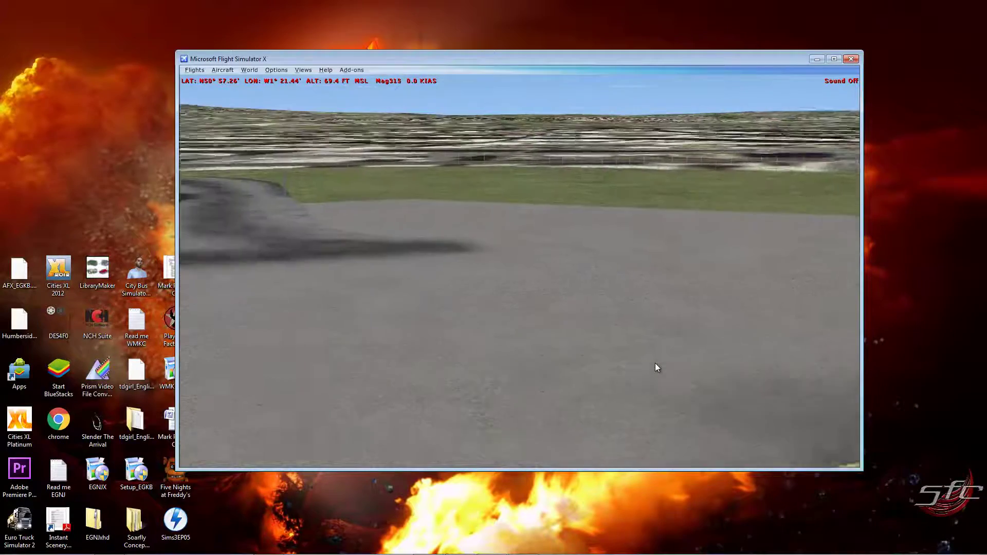
# - Survey the apron around the four-door hangar and the grass by the tall tower for a planting spot
pyautogui.press('KP_5')
pyautogui.press('KP_8')
pyautogui.press('KP_1')
pyautogui.press('KP_5')
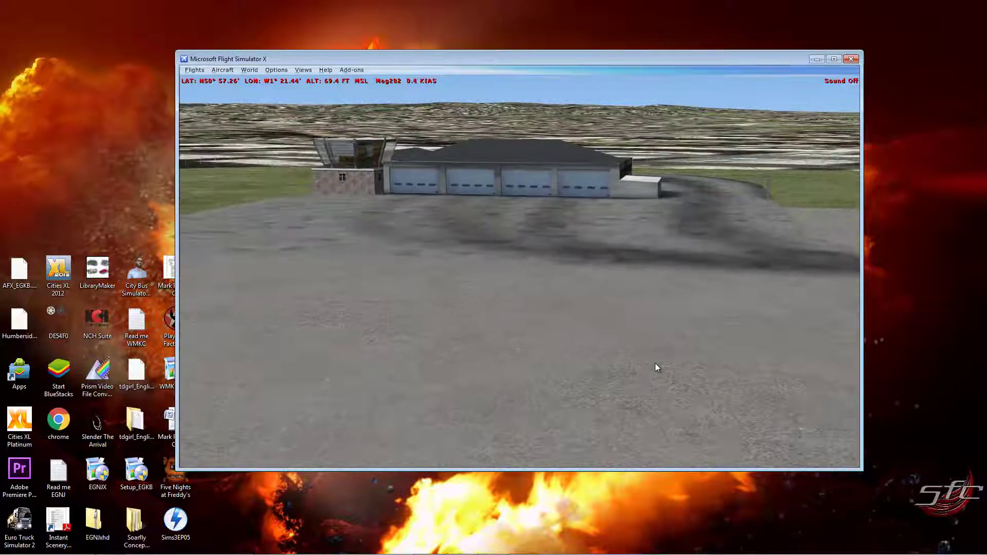
pyautogui.press('KP_8')
pyautogui.press('KP_8')
pyautogui.press('KP_6')
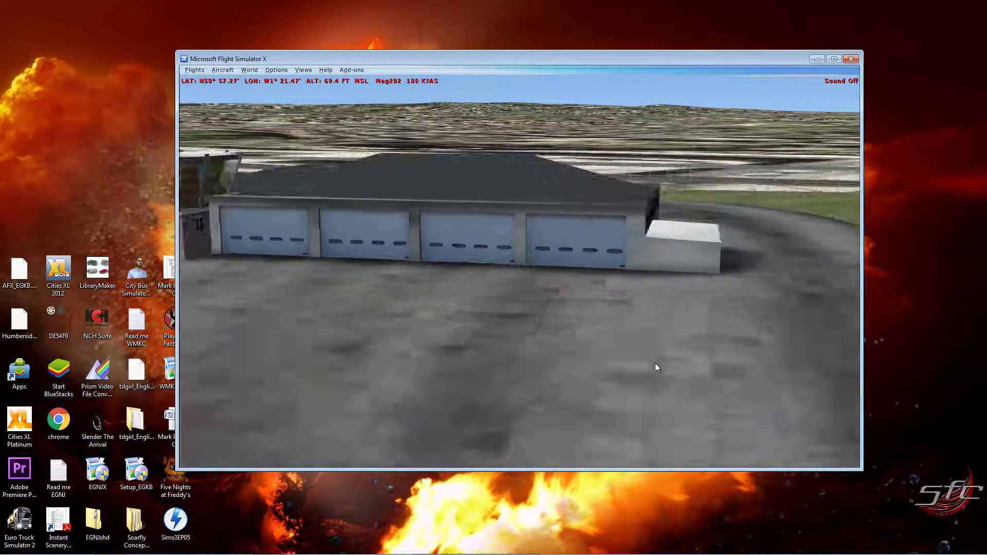
pyautogui.press('KP_5')
pyautogui.press('KP_1')
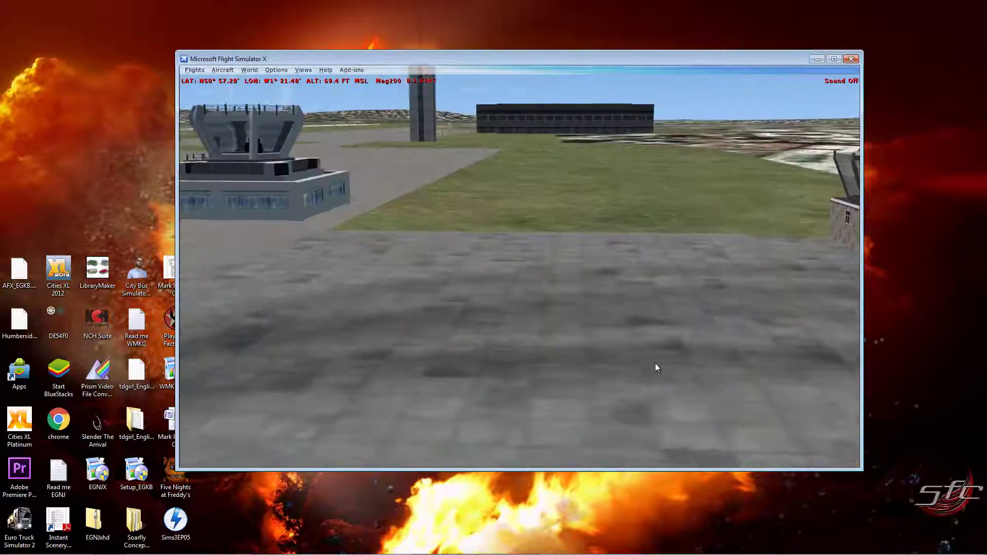
pyautogui.press('KP_5')
pyautogui.press('KP_8')
pyautogui.press('KP_8')
pyautogui.press('KP_8')
pyautogui.press('KP_8')
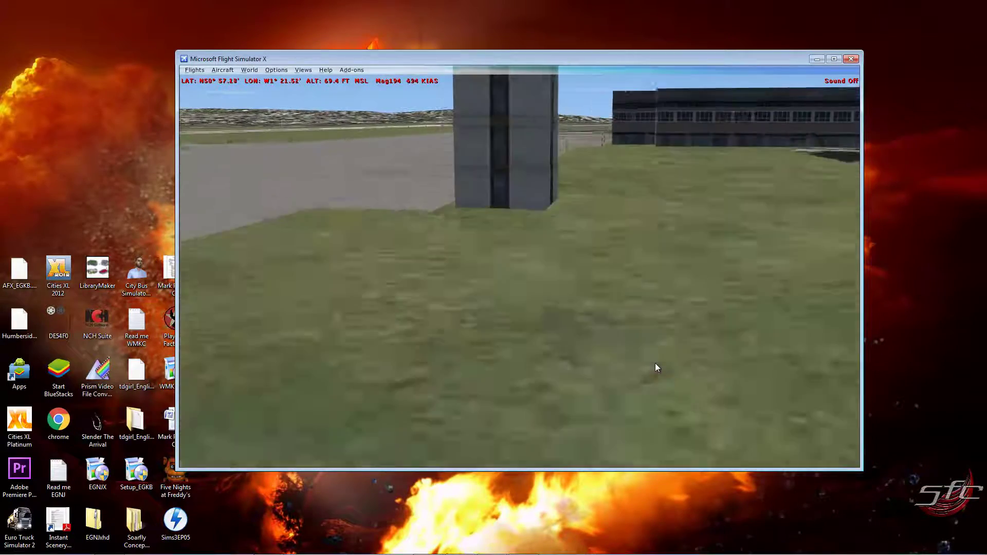
# - Slew the aircraft back to the grass edge beside the control tower building, with the view tilted toward the ground
pyautogui.press('KP_5')
pyautogui.press('KP_3')
pyautogui.press('Up')
pyautogui.press('Up')
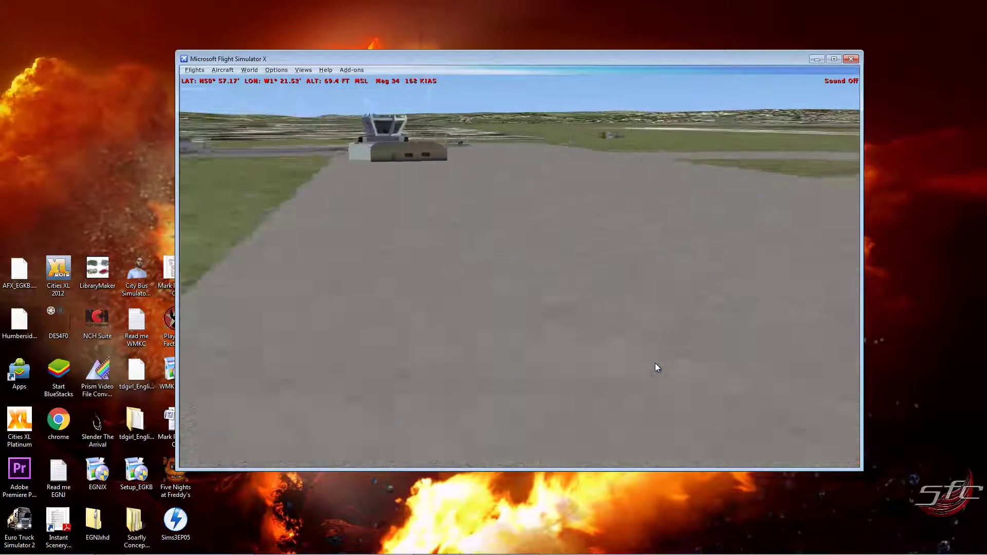
pyautogui.press('KP_1')
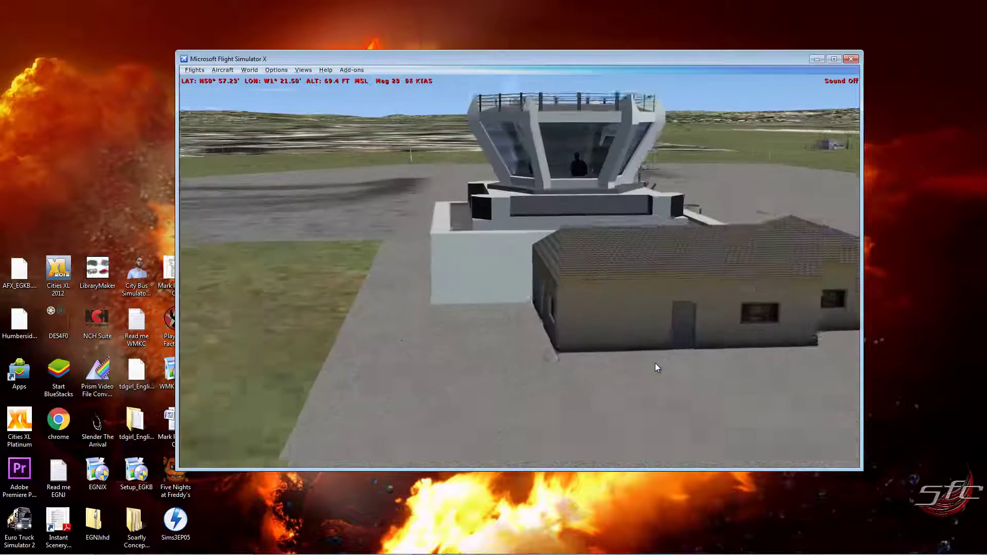
pyautogui.press('KP_5')
pyautogui.press('KP_4')
pyautogui.press('0')
pyautogui.press('KP_5')
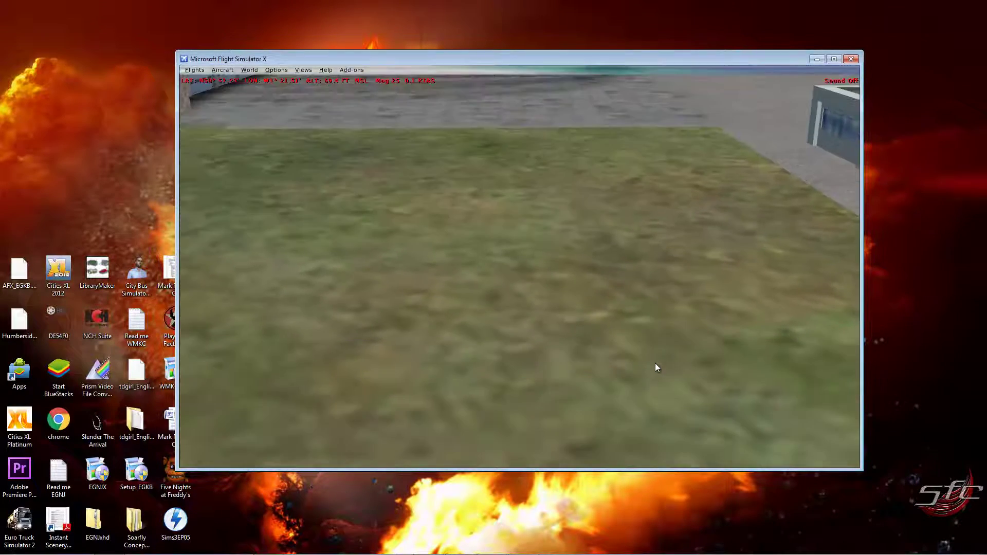
pyautogui.press('KP_6')
pyautogui.press('KP_5')
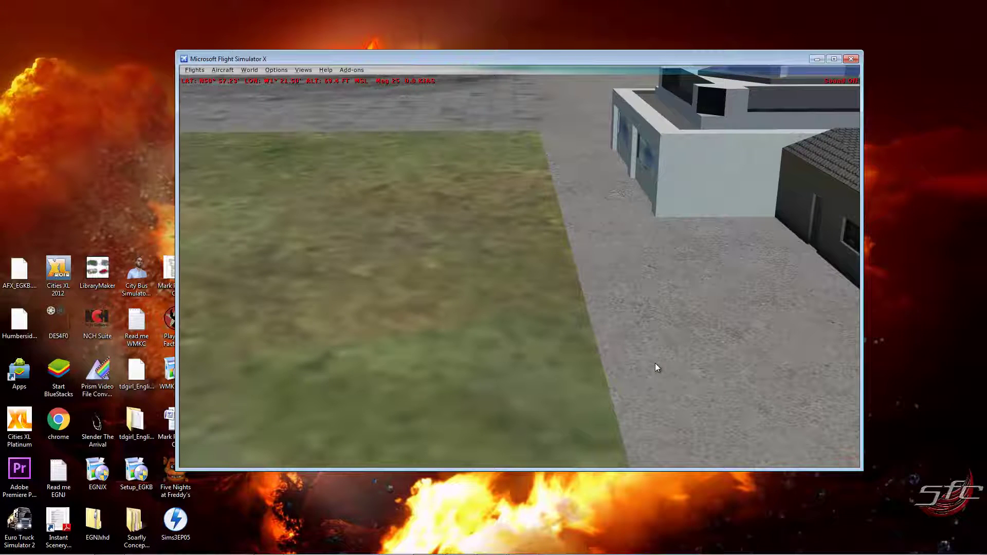
# - Launch Instant Scenery and choose the fern object from the SFAE2.BGL library for placement
pyautogui.click(358, 70)
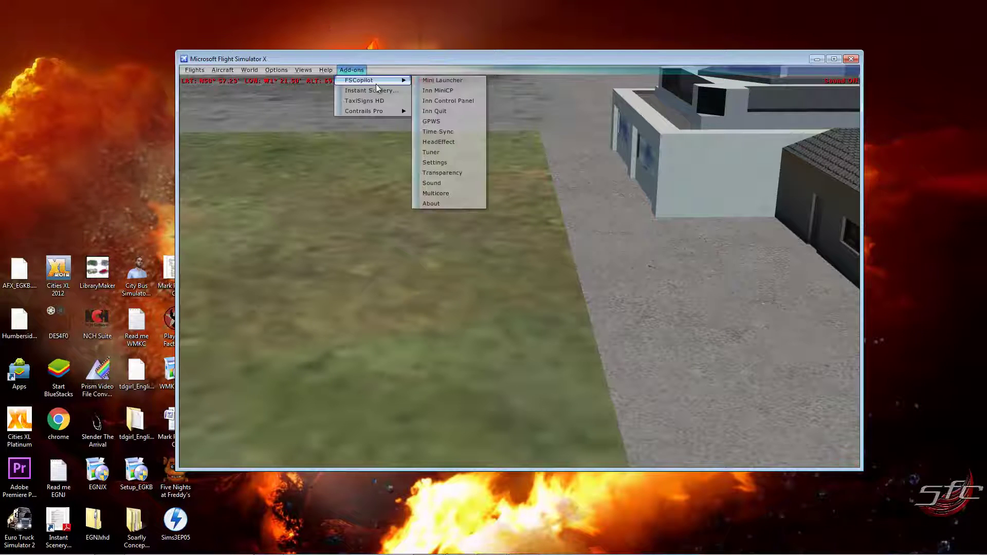
pyautogui.click(391, 92)
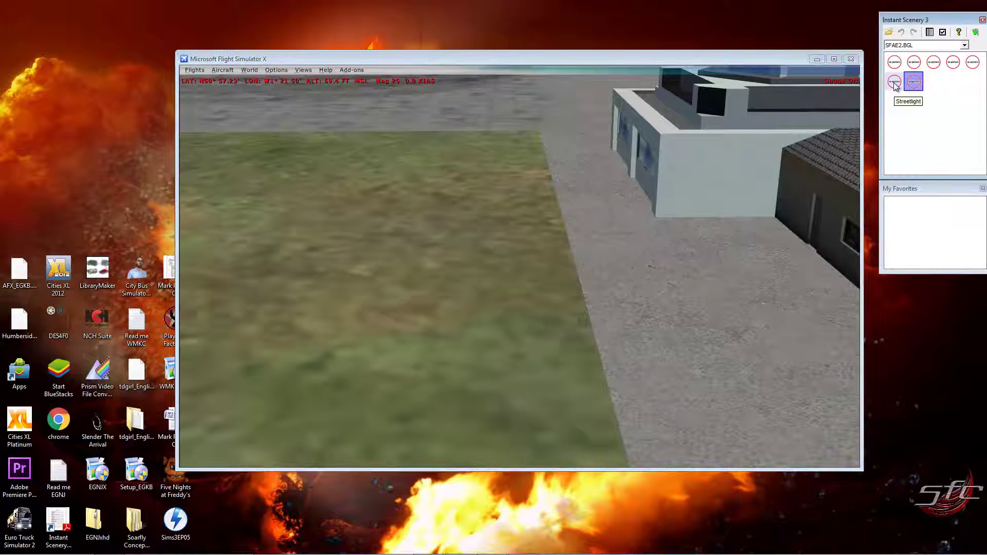
pyautogui.click(952, 63)
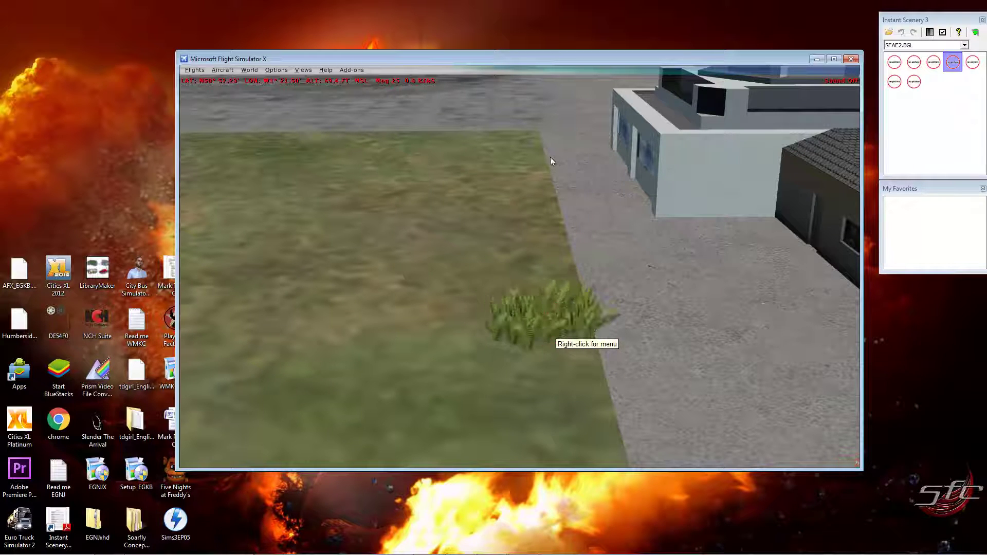
pyautogui.click(529, 140)
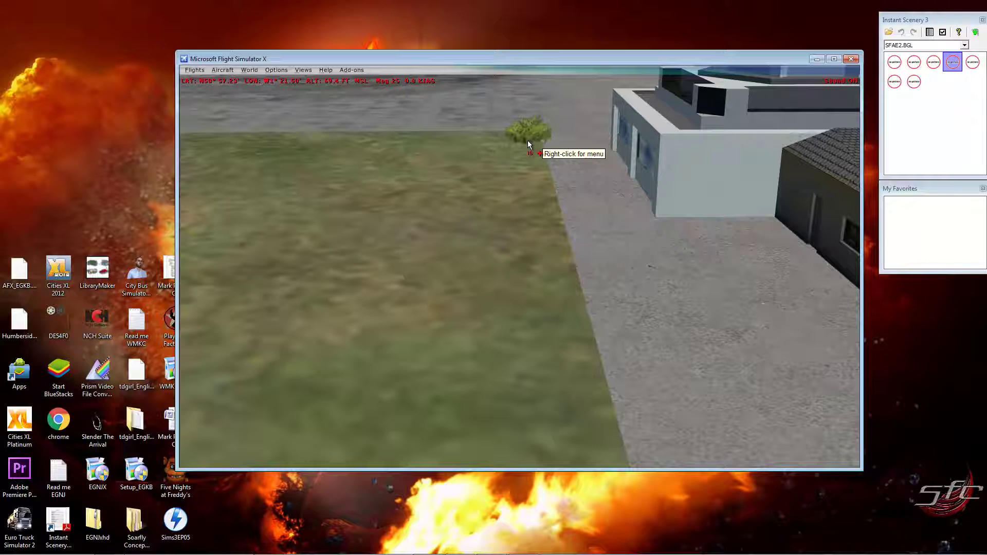
# - Place a fern clump at the far grass corner by the apron, adding it to a new scenery file named sfea
pyautogui.press('KP_6')
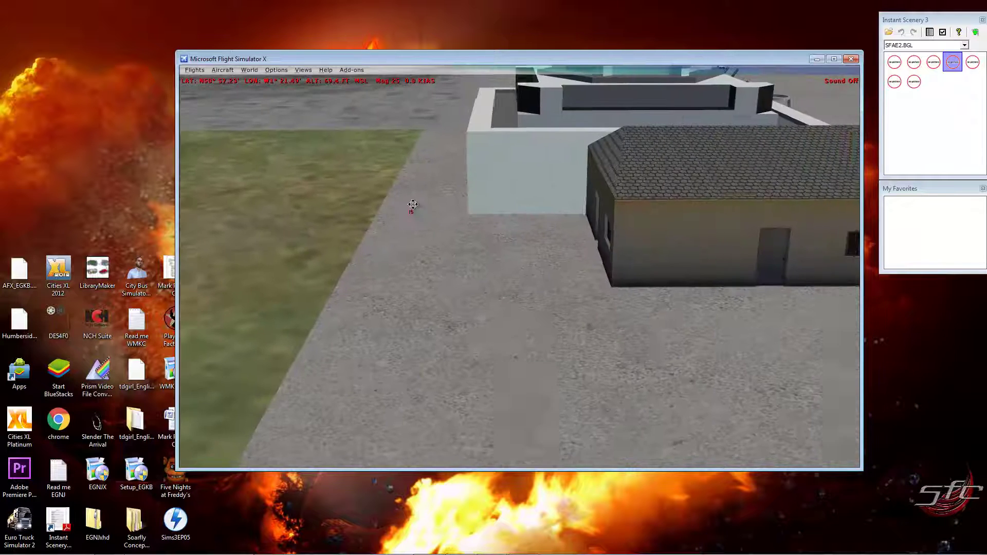
pyautogui.press('Right')
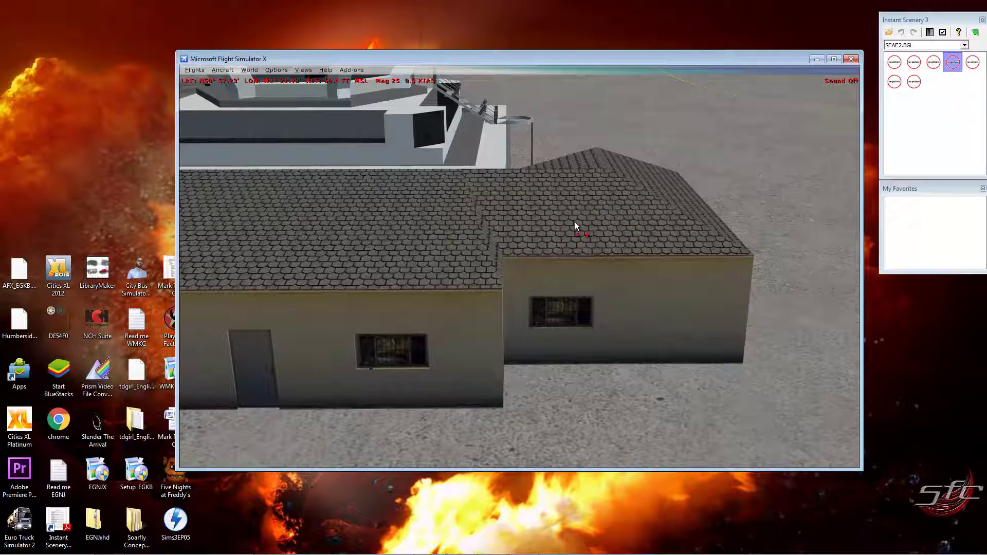
pyautogui.rightClick(464, 205)
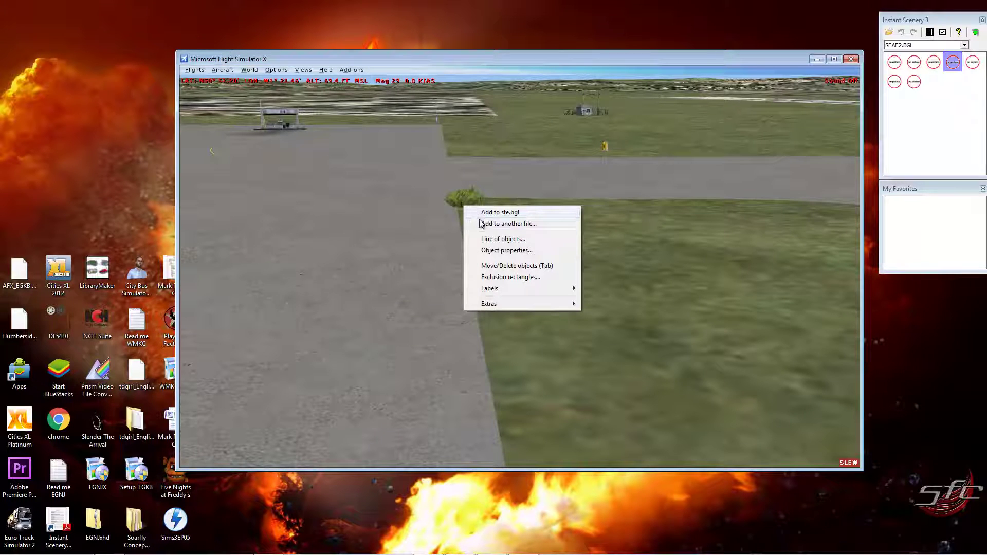
pyautogui.click(481, 224)
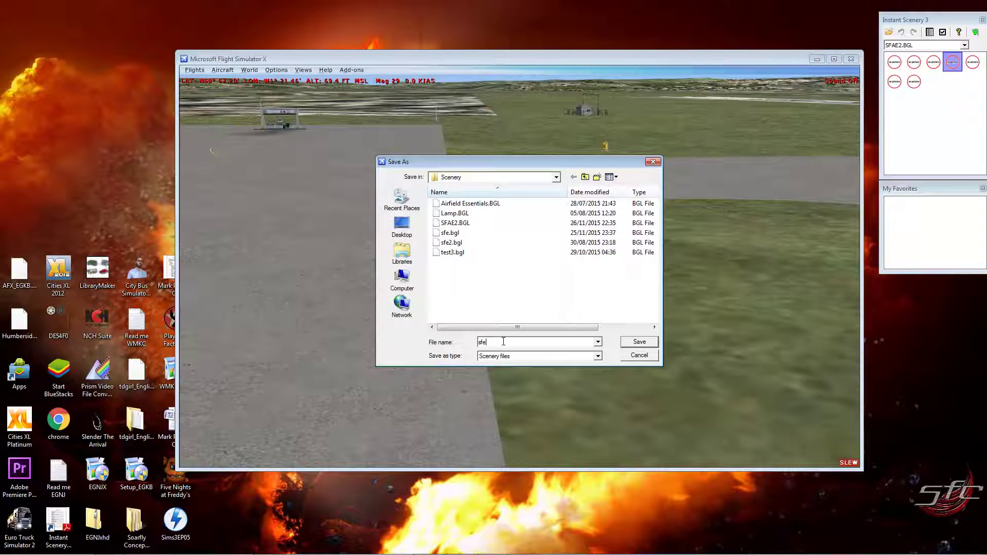
pyautogui.click(628, 344)
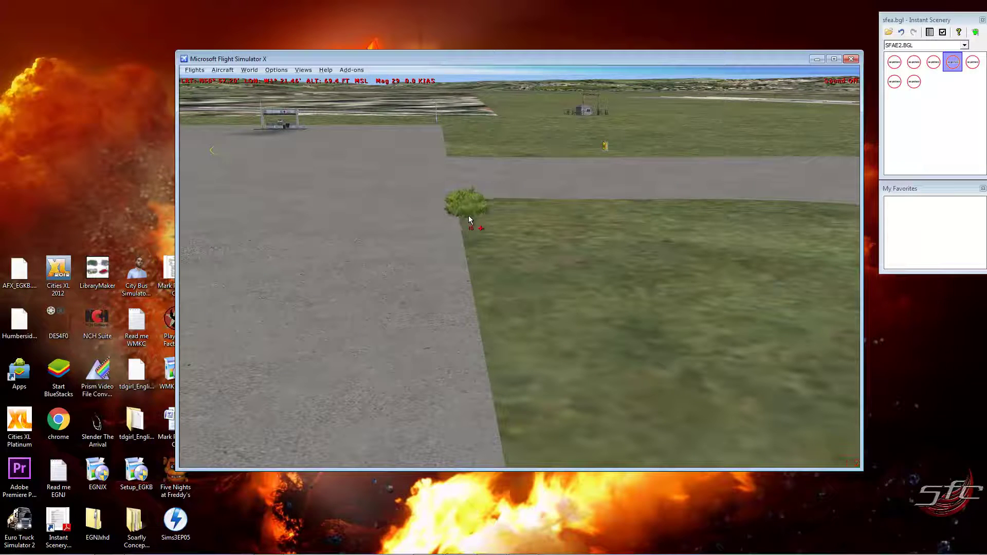
# - Add more fern clumps to sfea.bgl in a continuous row along the grass edge beside the apron
pyautogui.rightClick(469, 220)
pyautogui.click(479, 232)
pyautogui.rightClick(475, 228)
pyautogui.click(478, 234)
pyautogui.rightClick(477, 238)
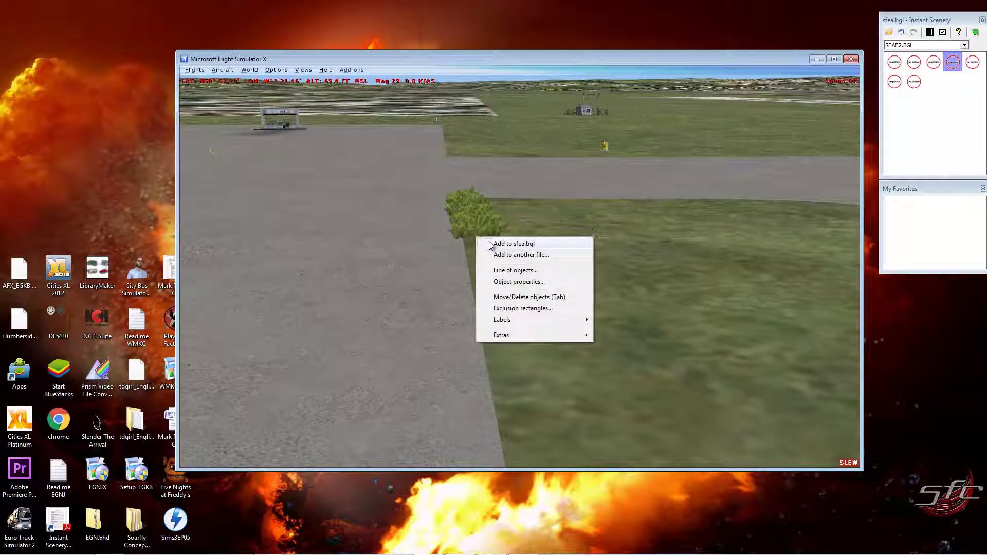
pyautogui.click(489, 243)
pyautogui.rightClick(485, 283)
pyautogui.click(492, 289)
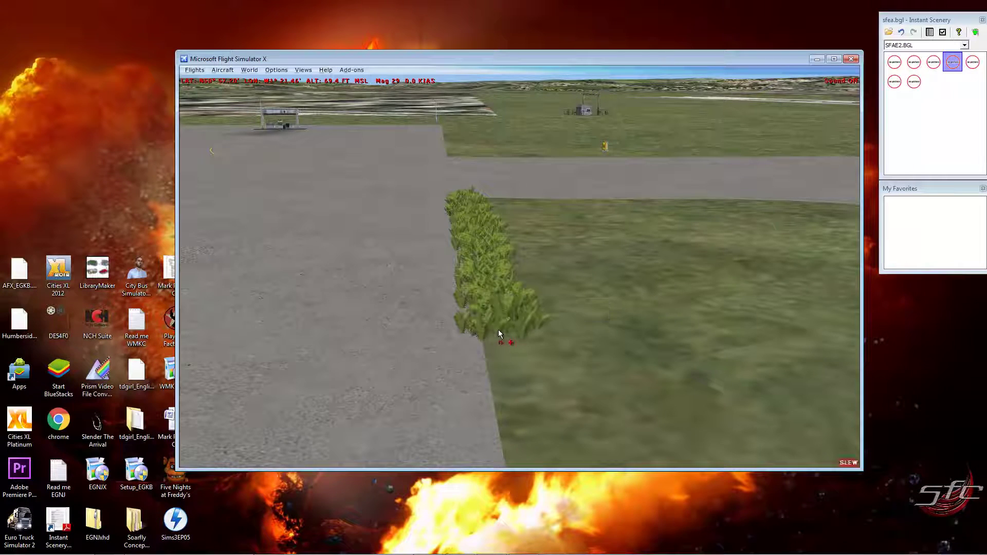
pyautogui.rightClick(471, 297)
pyautogui.click(496, 306)
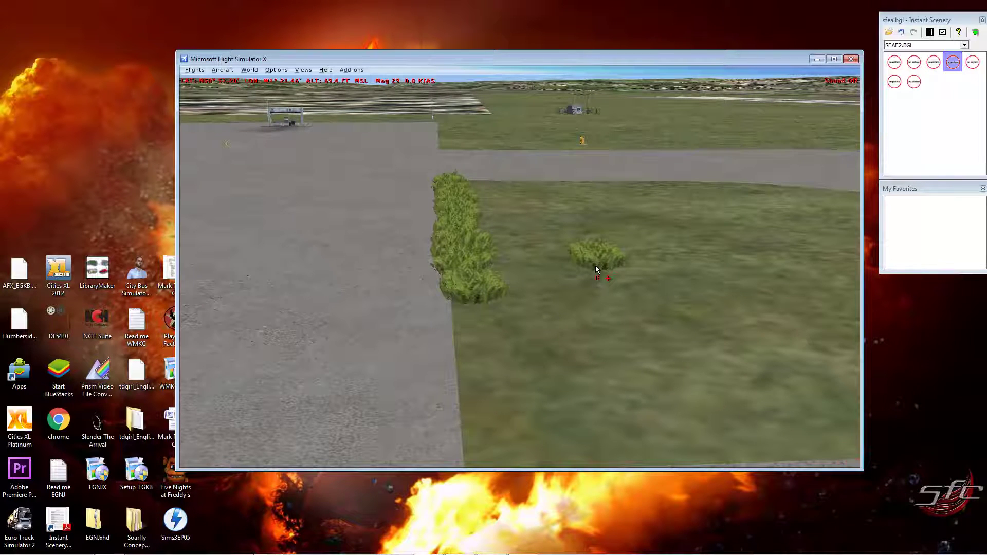
# - Slew down close to the planted fern row and close Instant Scenery
pyautogui.press('Left')
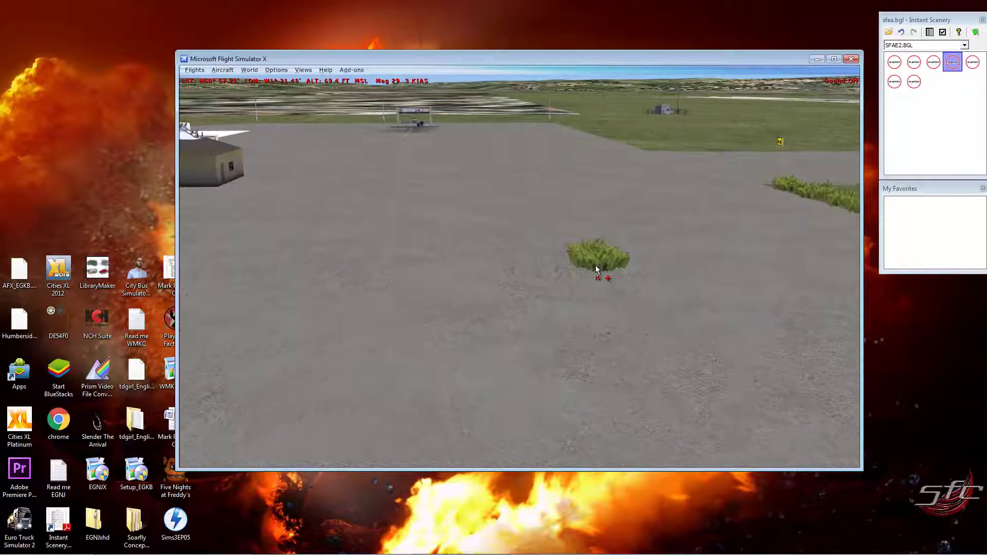
pyautogui.press('KP_3')
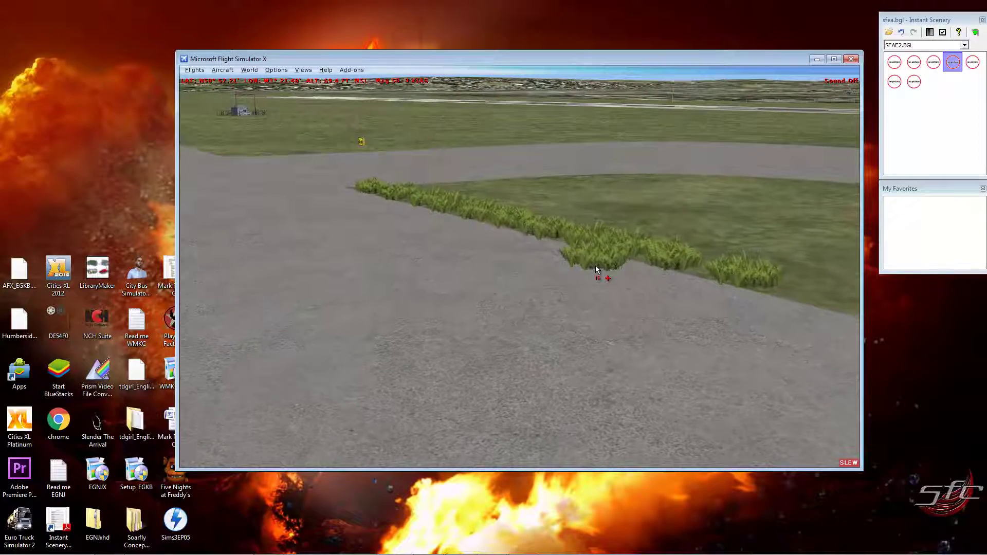
pyautogui.press('KP_8')
pyautogui.press('a')
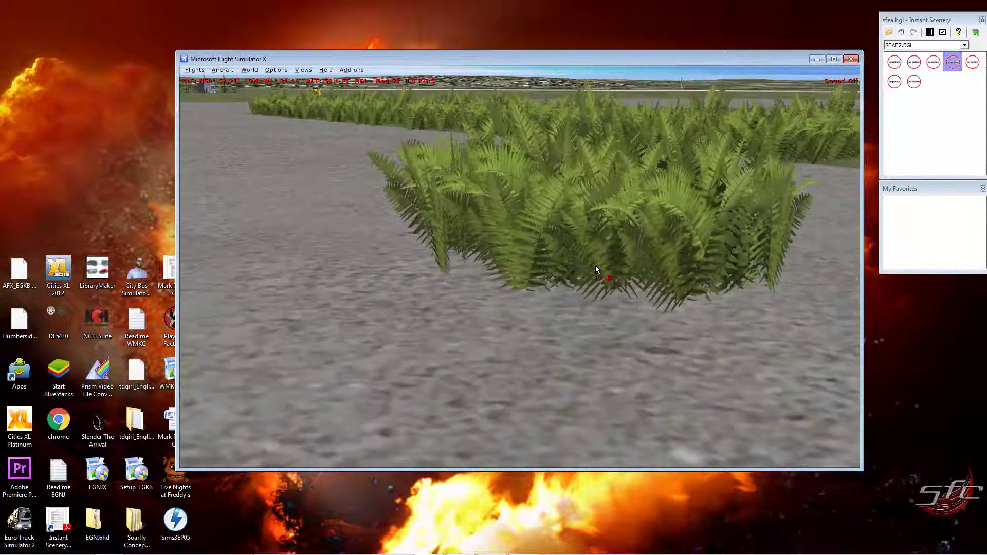
pyautogui.press('Delete')
pyautogui.click(982, 21)
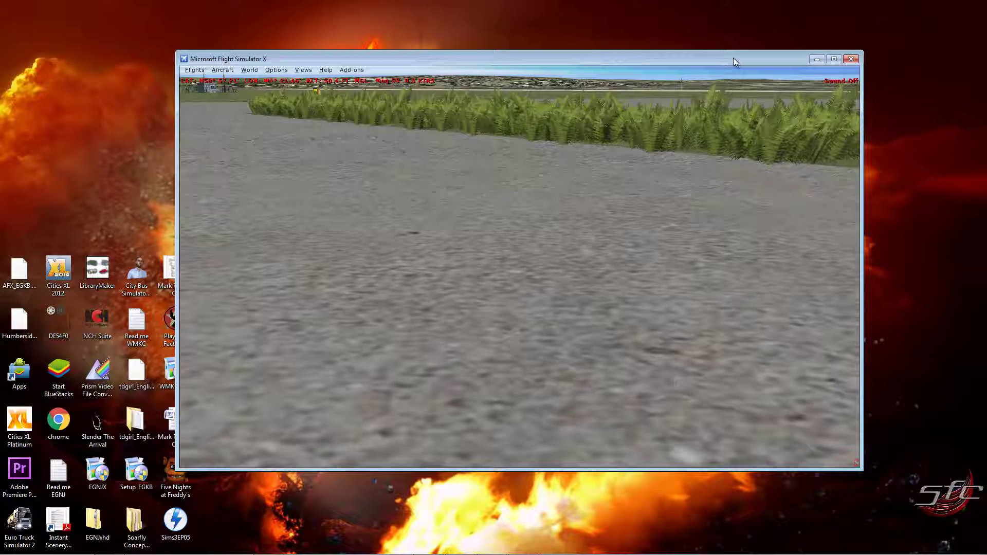
# - Examine the placed fern row up close and from several heights and angles in slew mode
pyautogui.press('y')
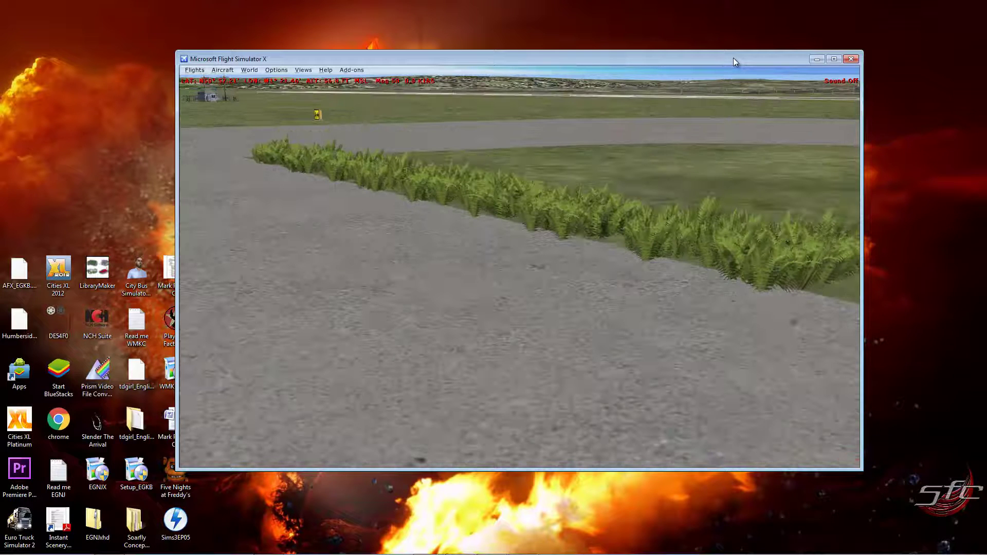
pyautogui.press('y')
pyautogui.press('KP_8')
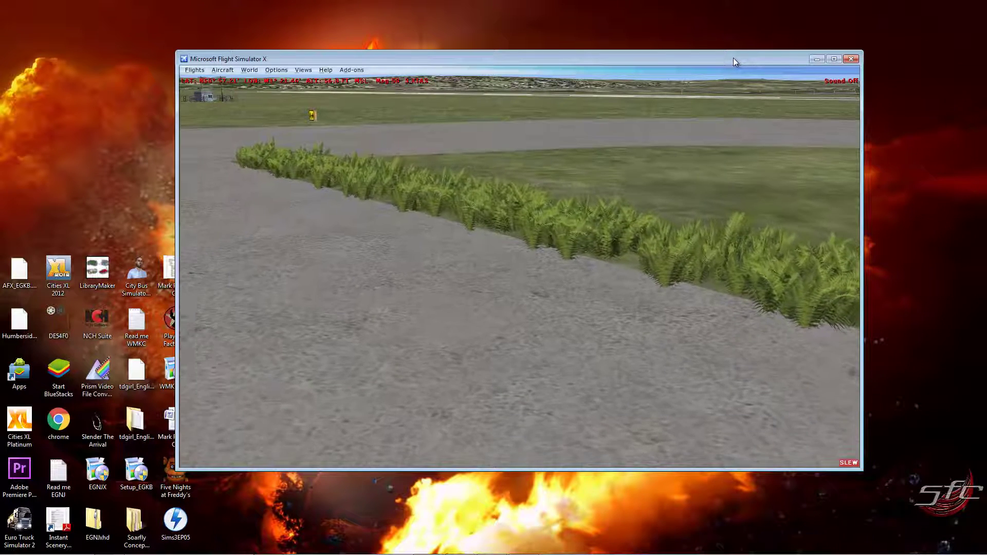
pyautogui.press('y')
pyautogui.press('y')
pyautogui.press('KP_1')
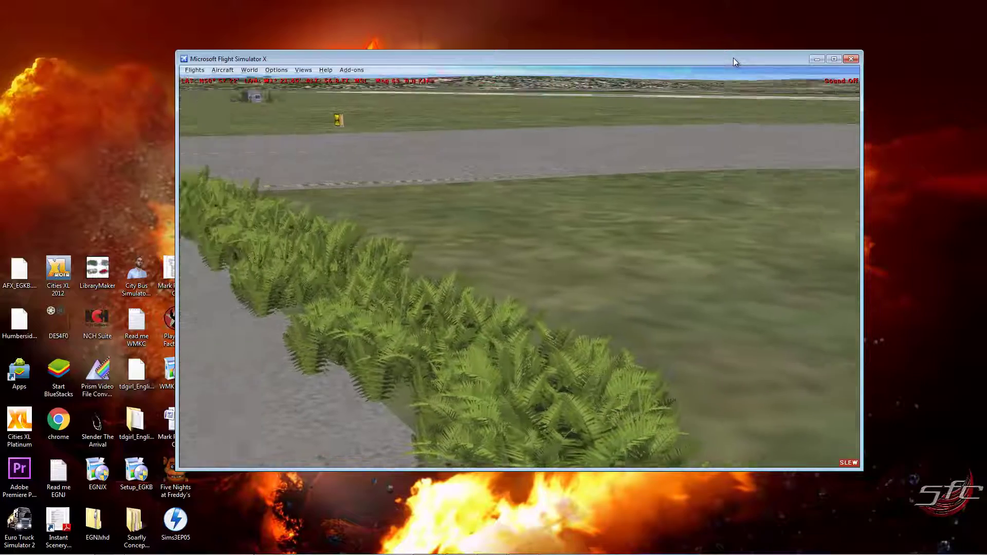
pyautogui.press('y')
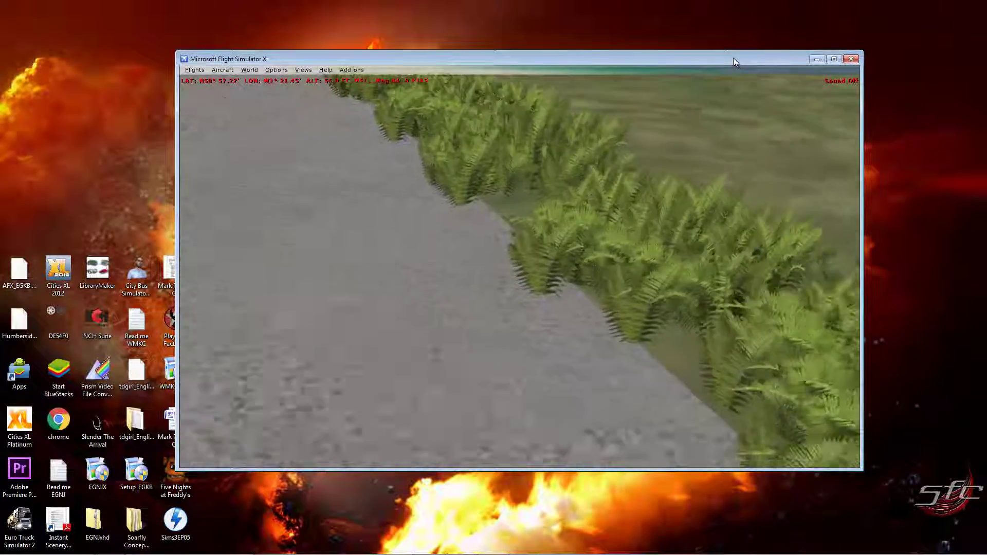
pyautogui.press('KP_5')
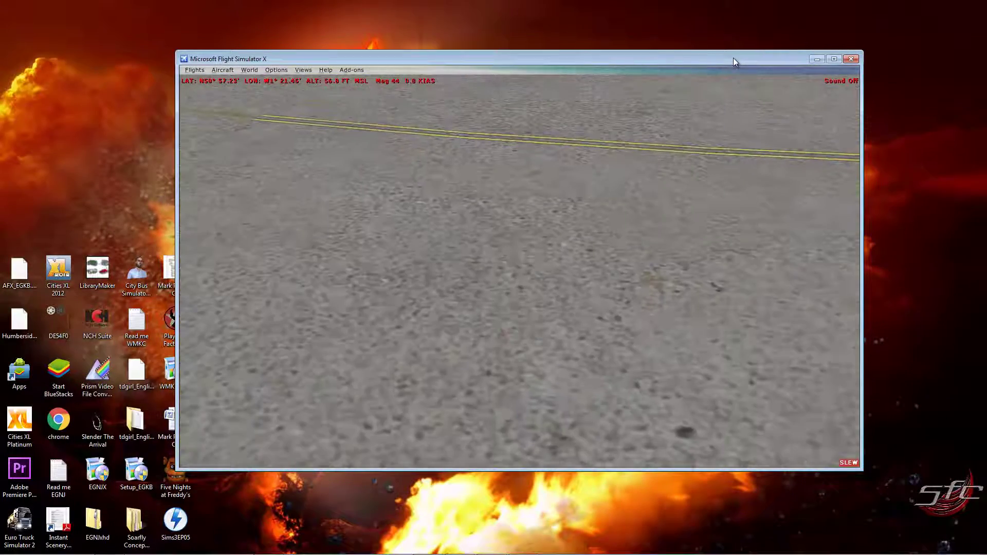
# - Slew from the apron along both sides of the fern row to examine it, leaving slew mode close to a single clump
pyautogui.press('KP_3')
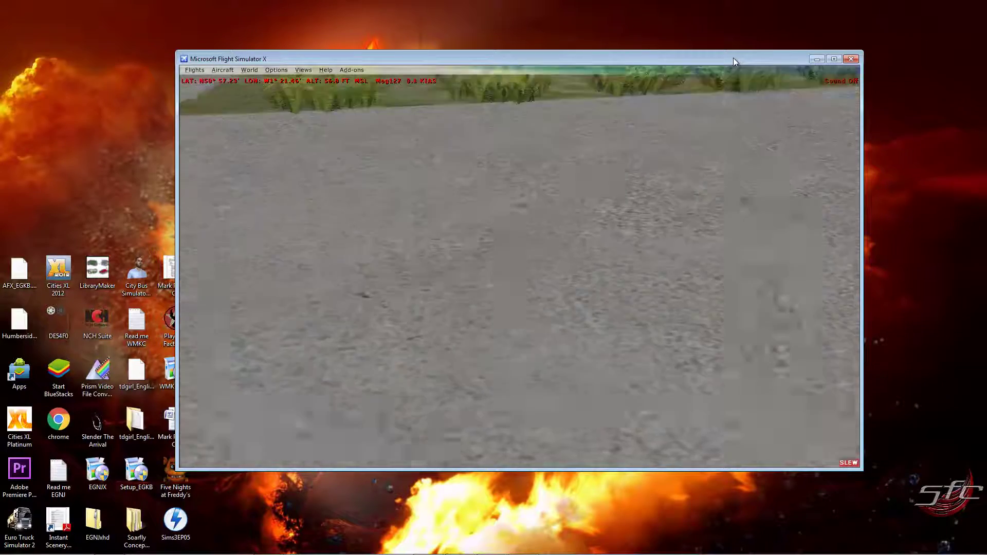
pyautogui.press('KP_8')
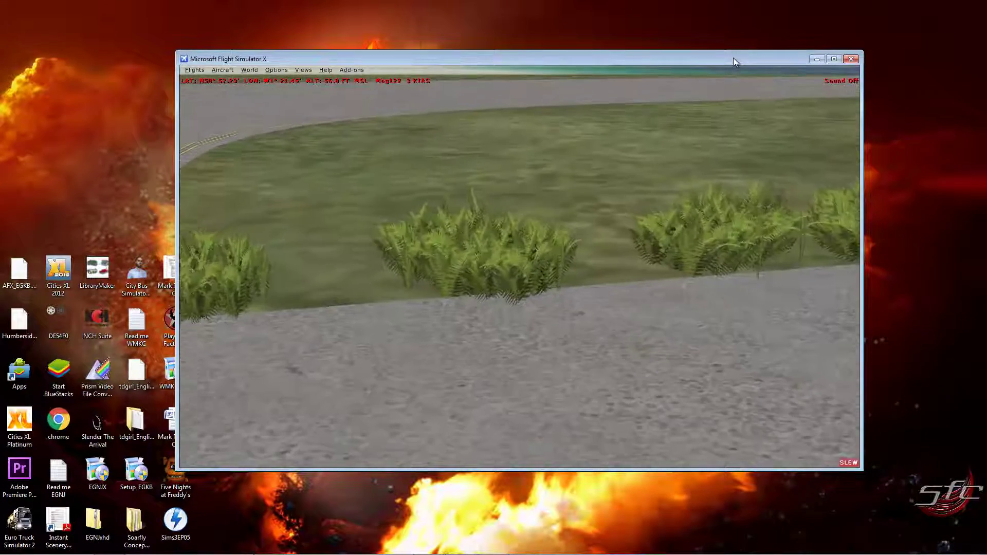
pyautogui.press('KP_8')
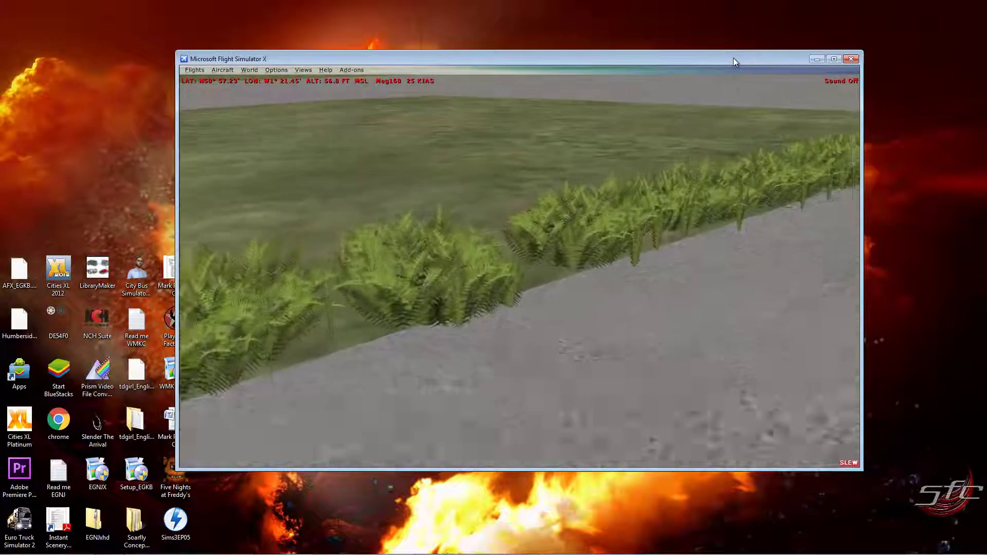
pyautogui.press('KP_3')
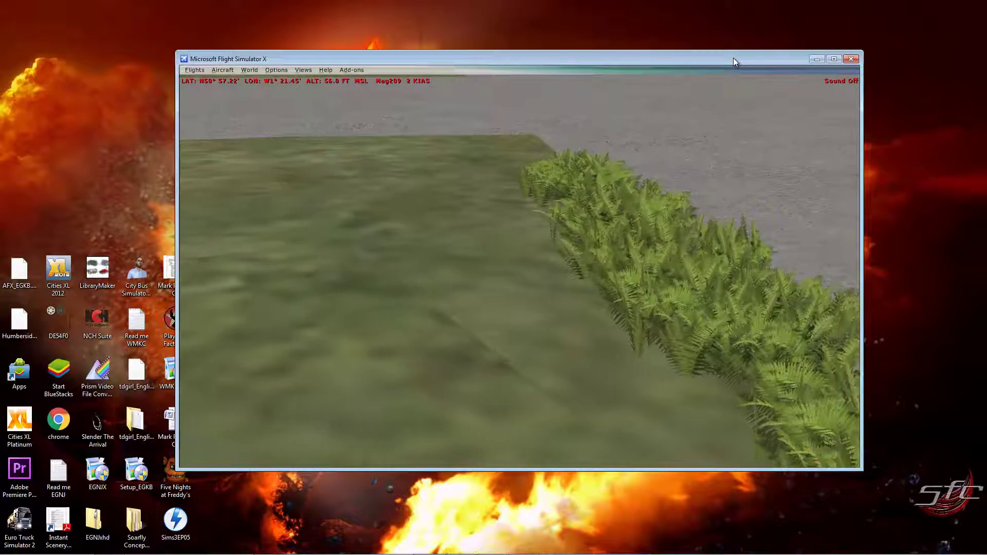
pyautogui.press('KP_5')
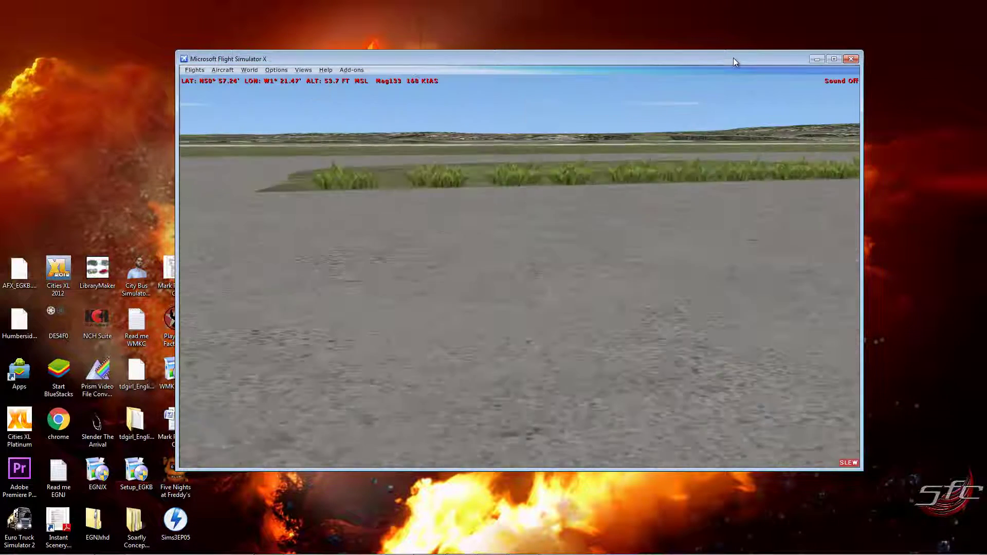
pyautogui.press('y')
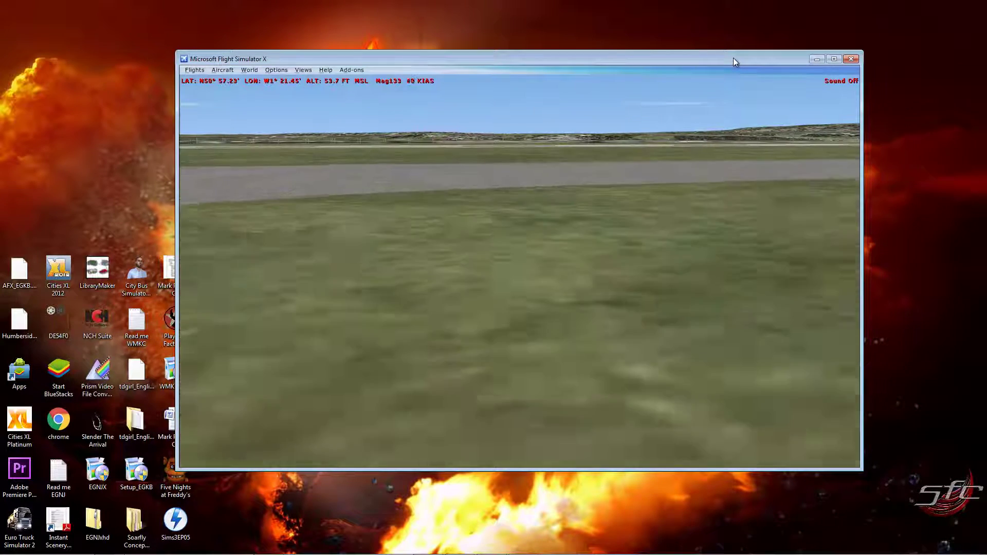
pyautogui.press('y')
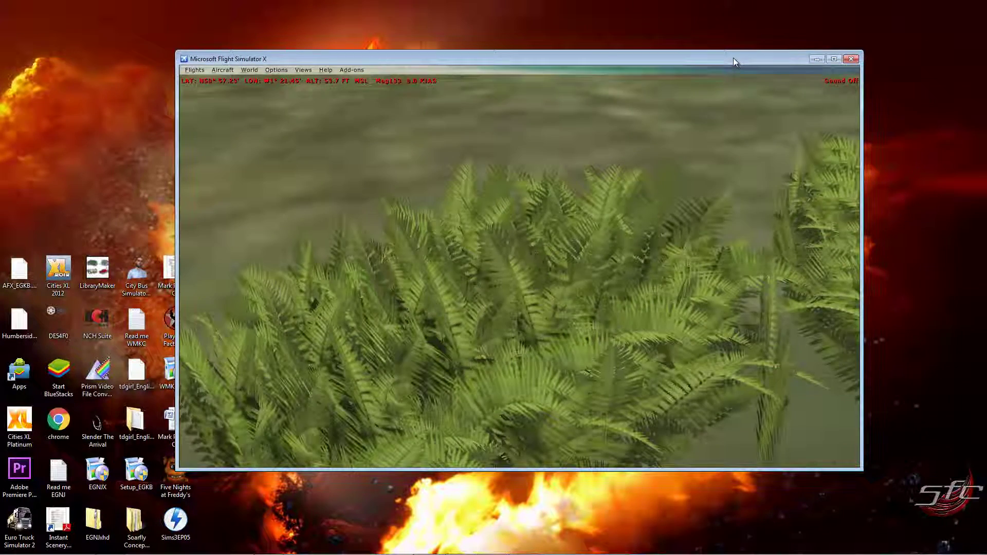